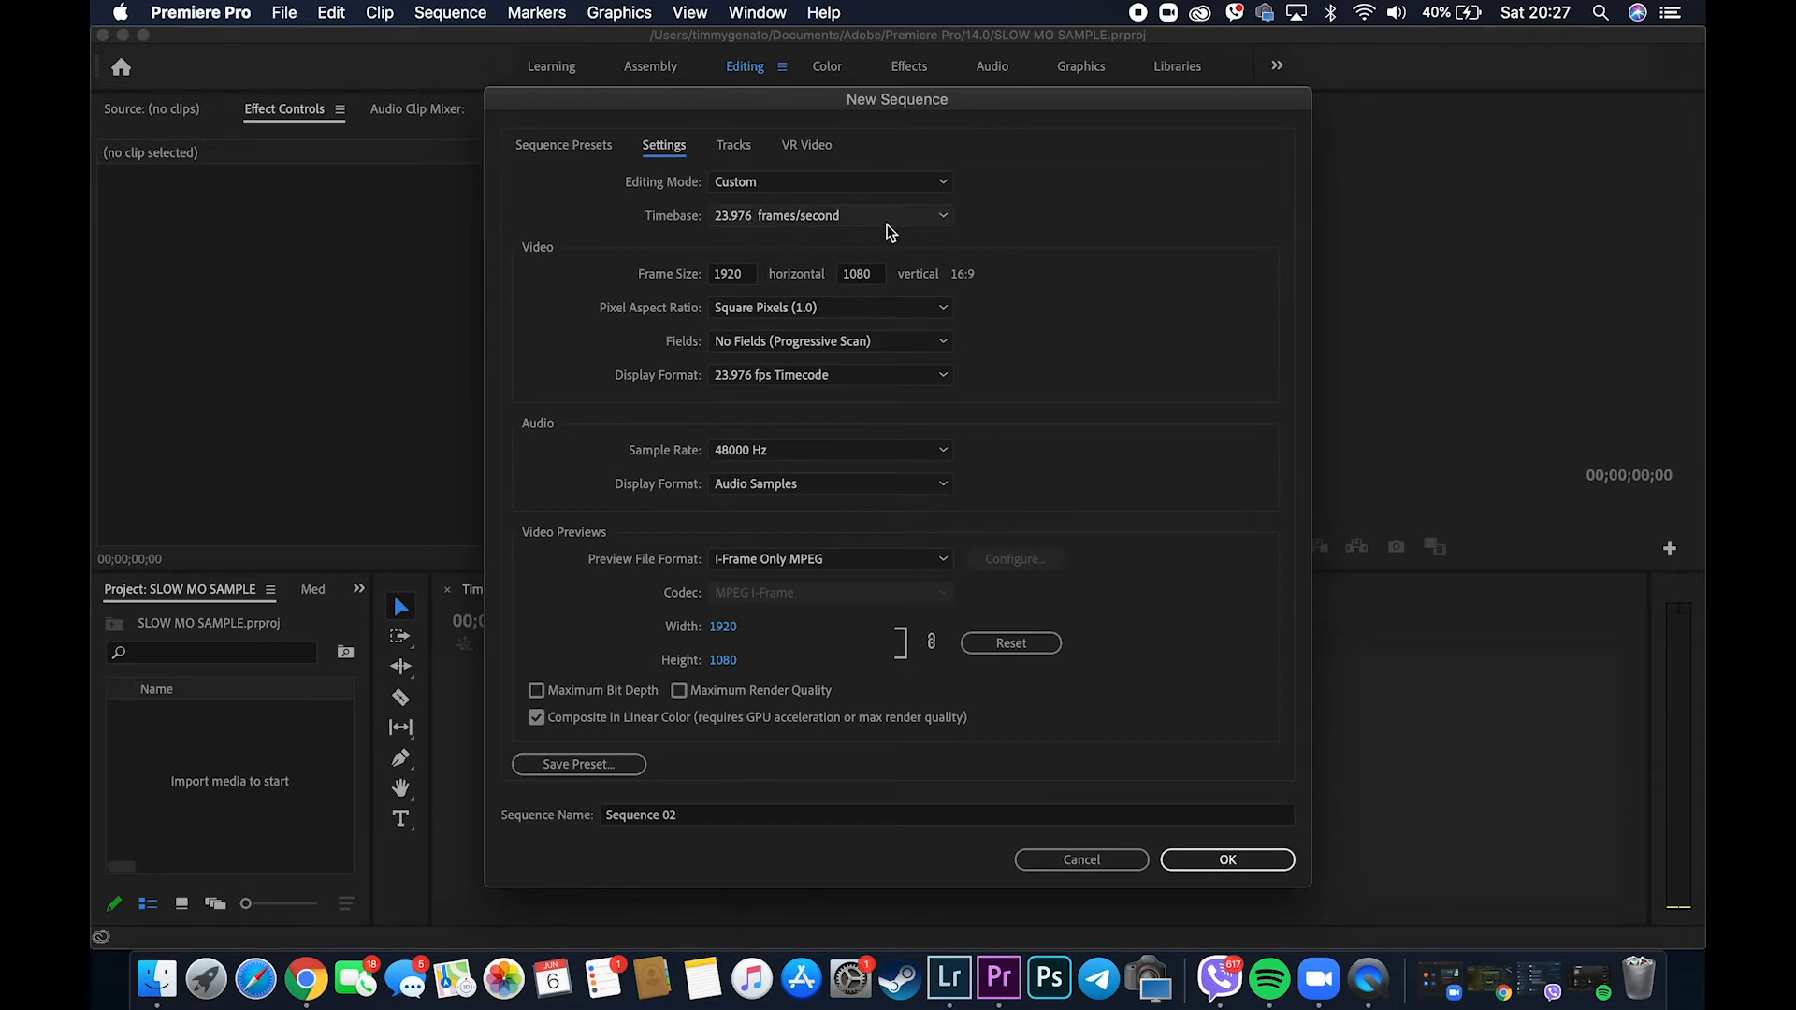
Choose the Custom editing mode and a timebase of 23.976 frames/second for the new sequence.
click(896, 184)
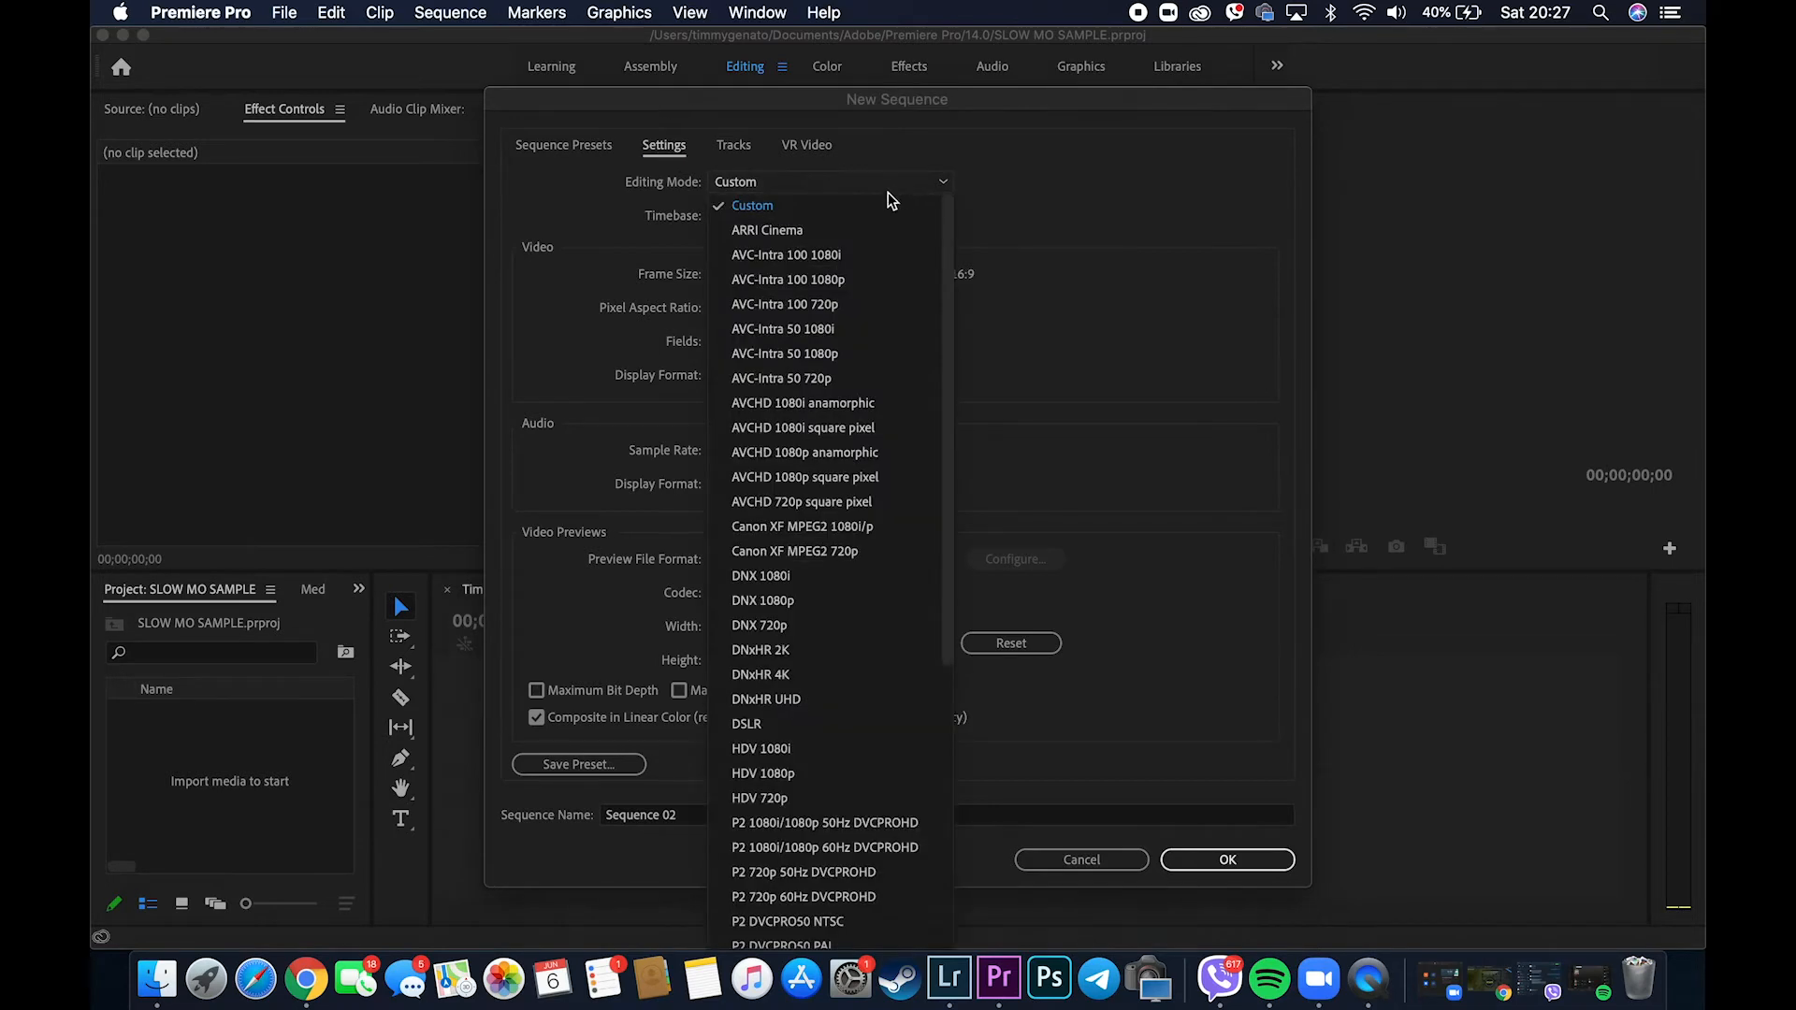
click(872, 207)
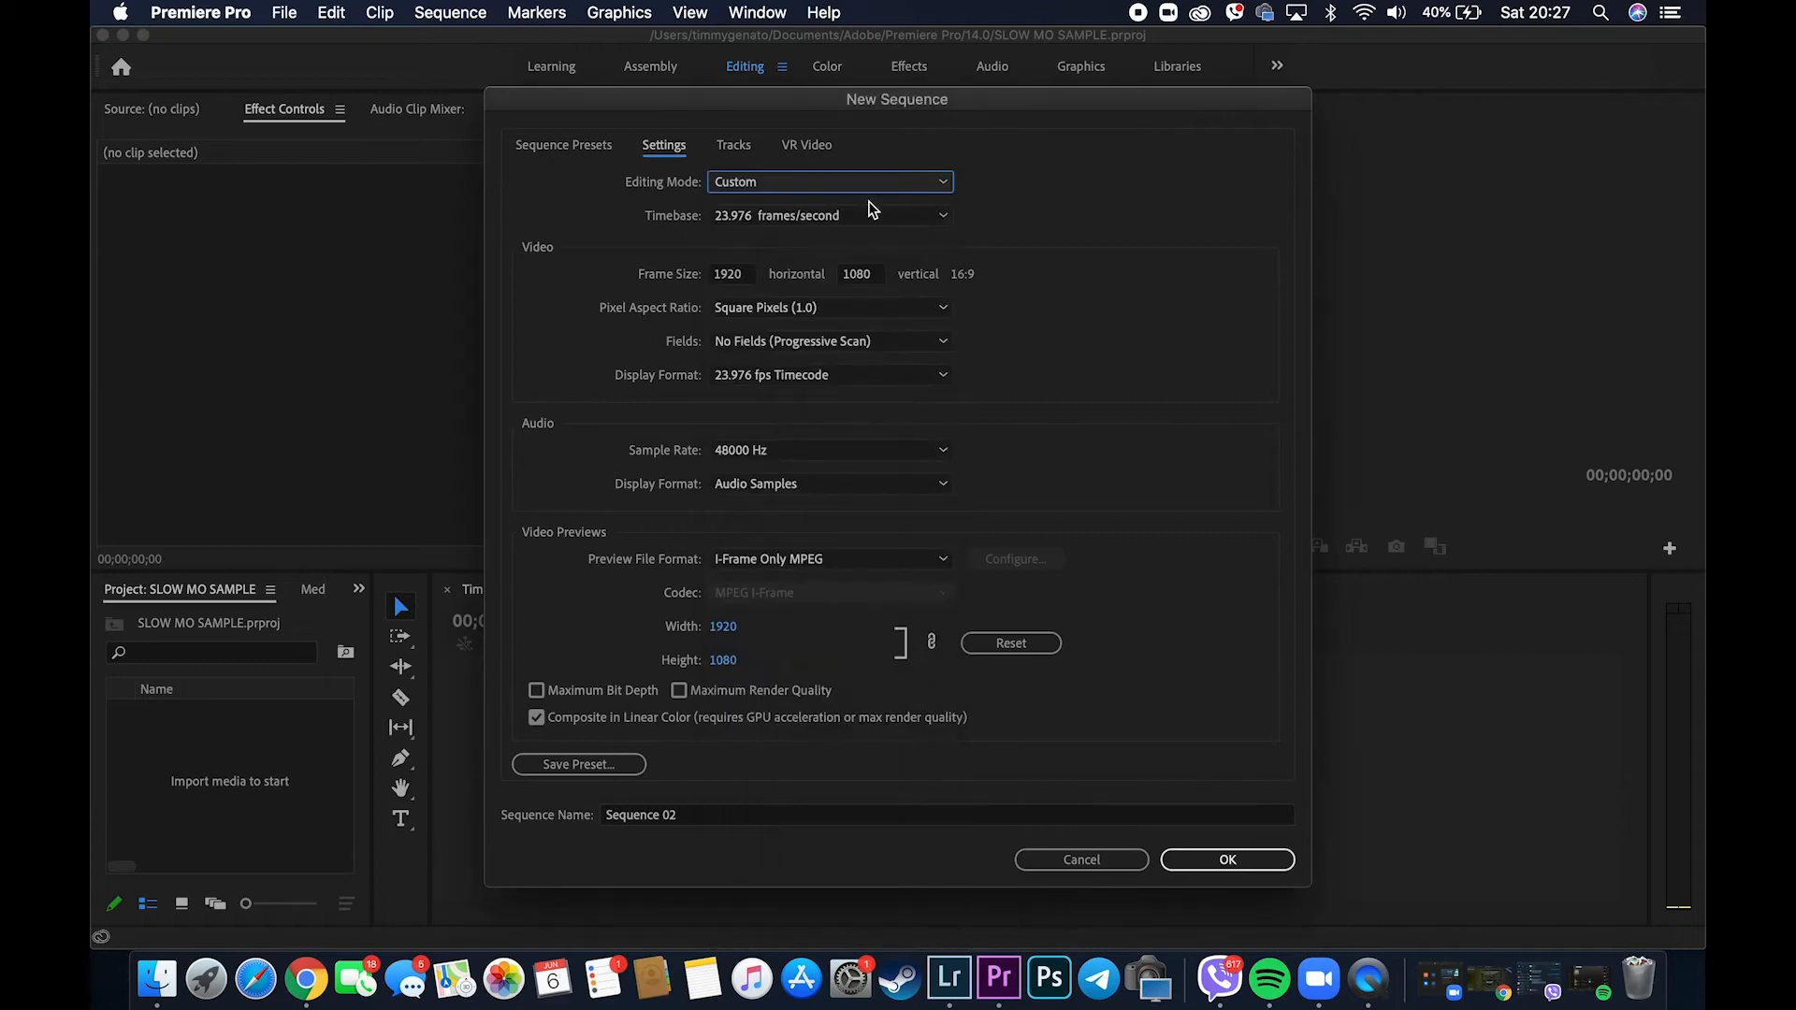
click(806, 221)
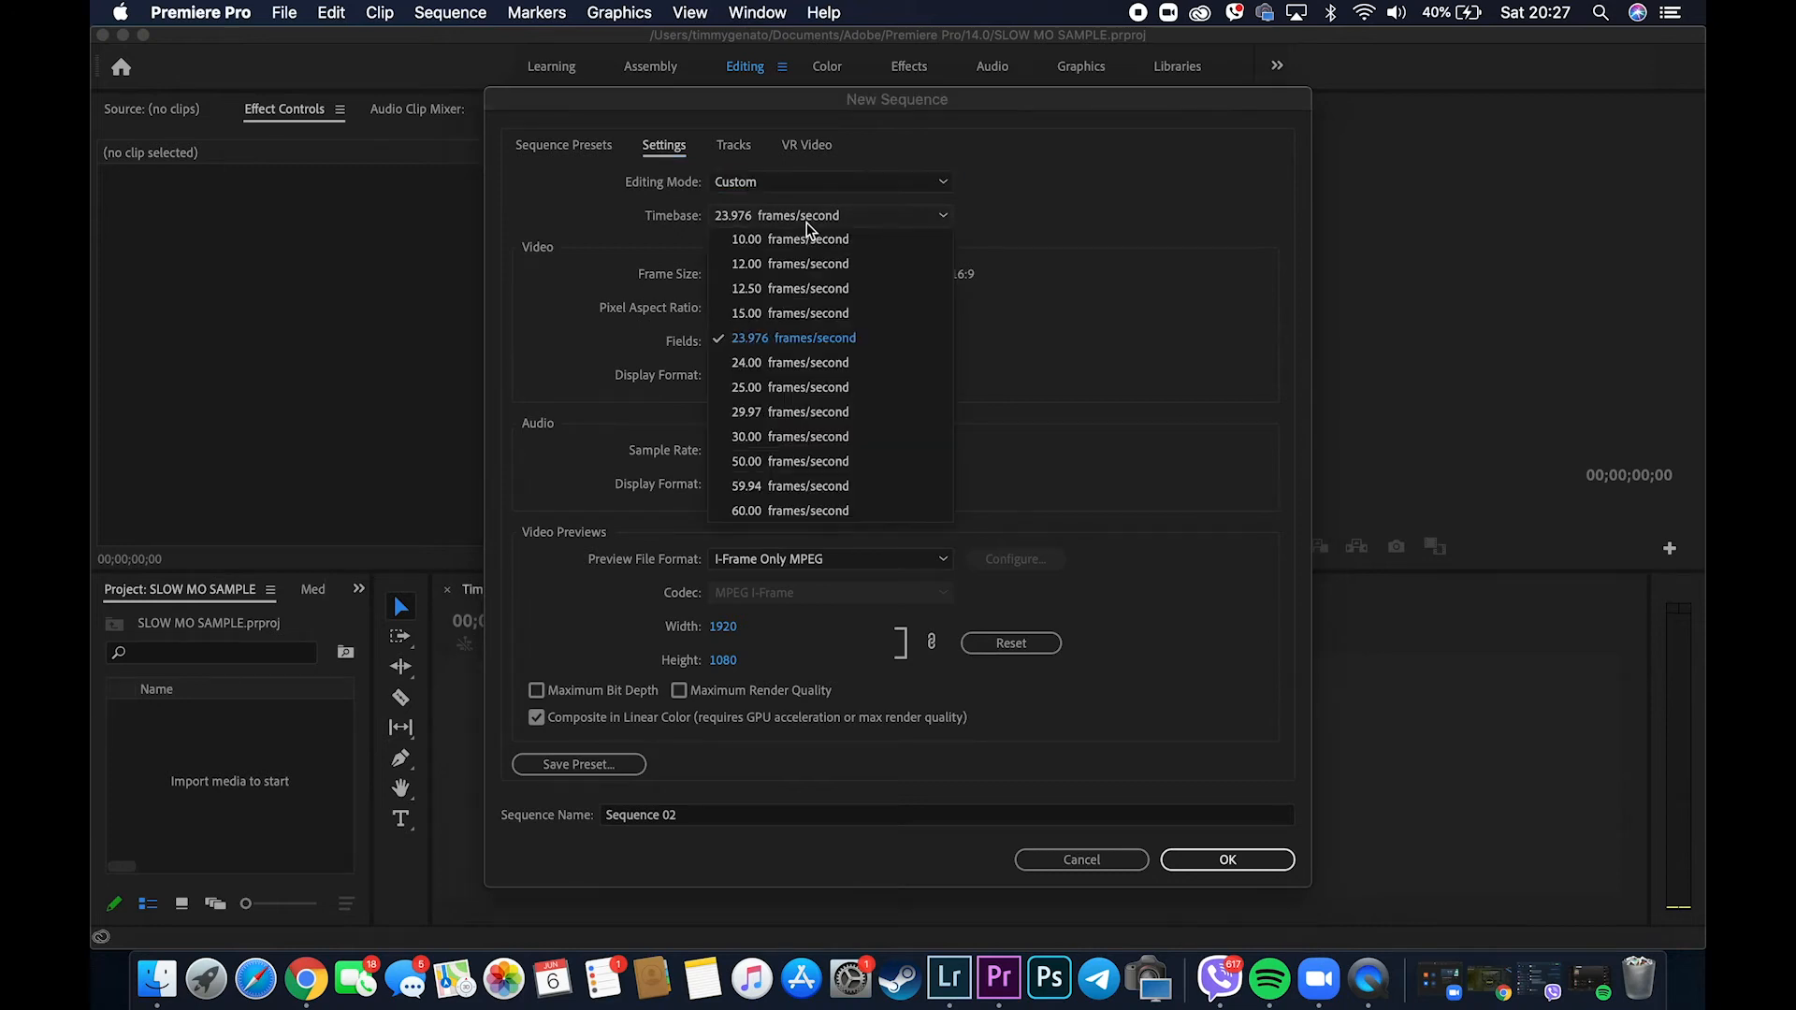
click(784, 337)
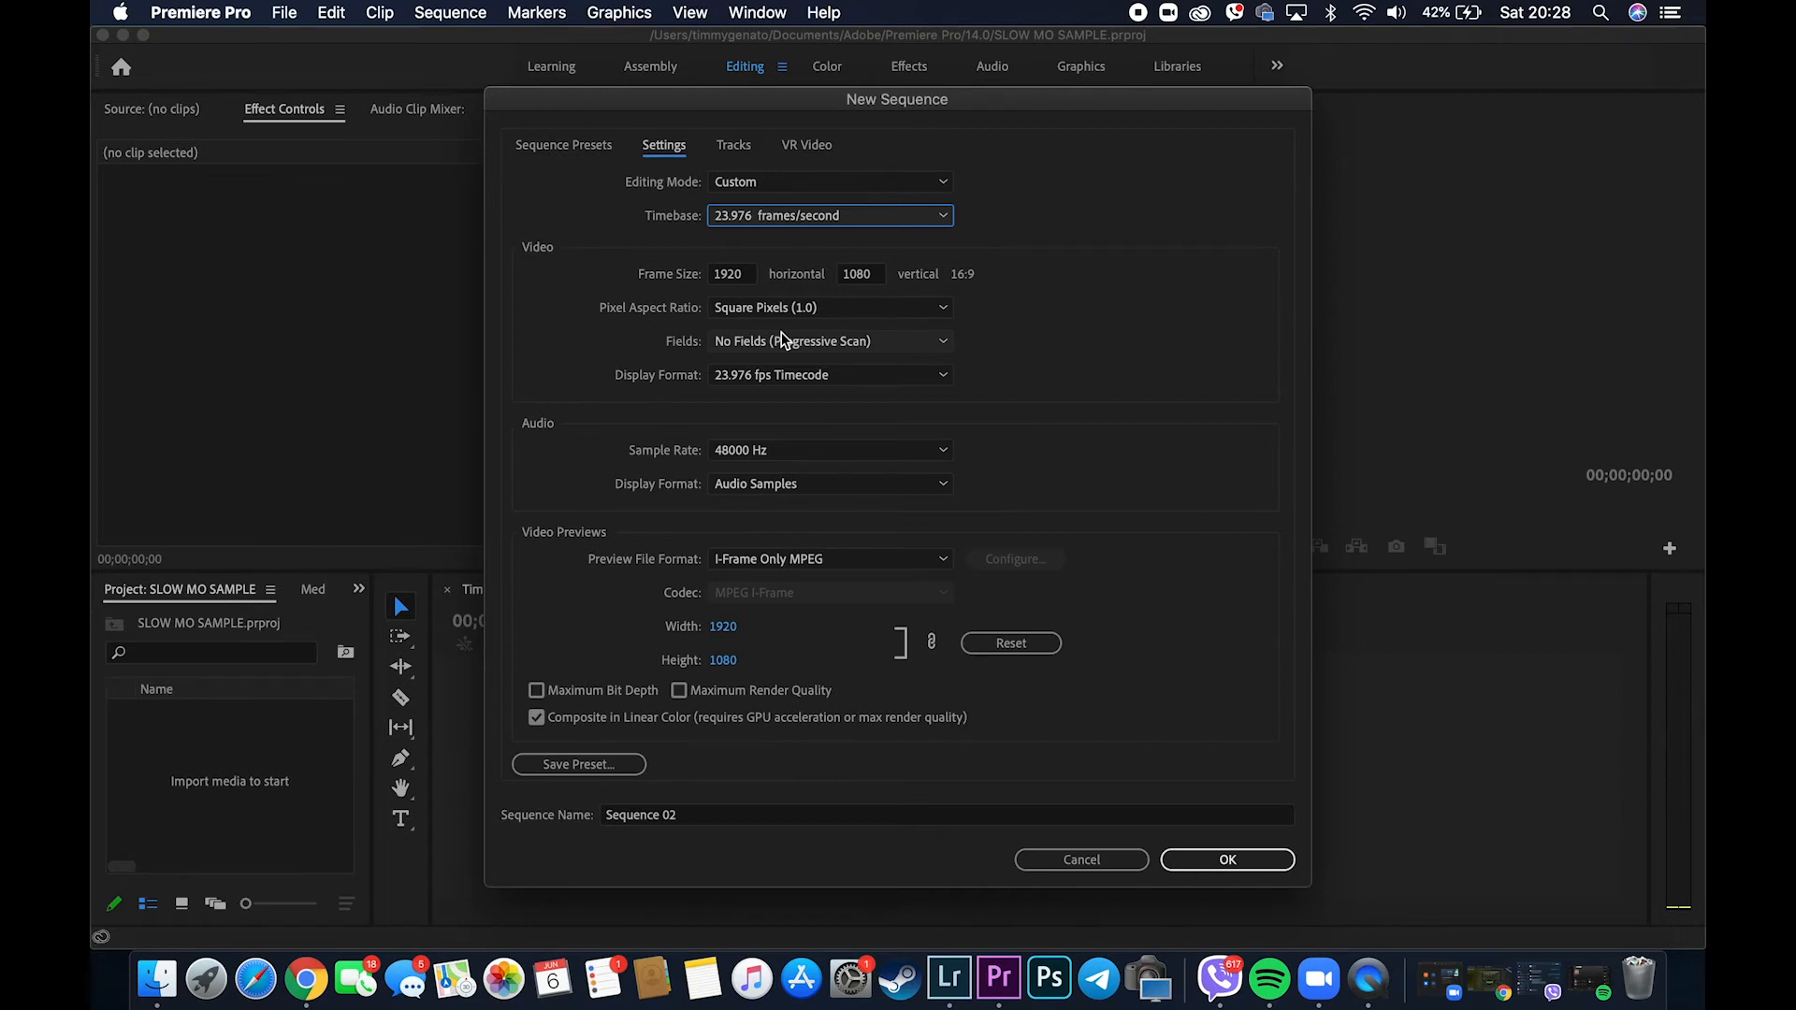
click(816, 219)
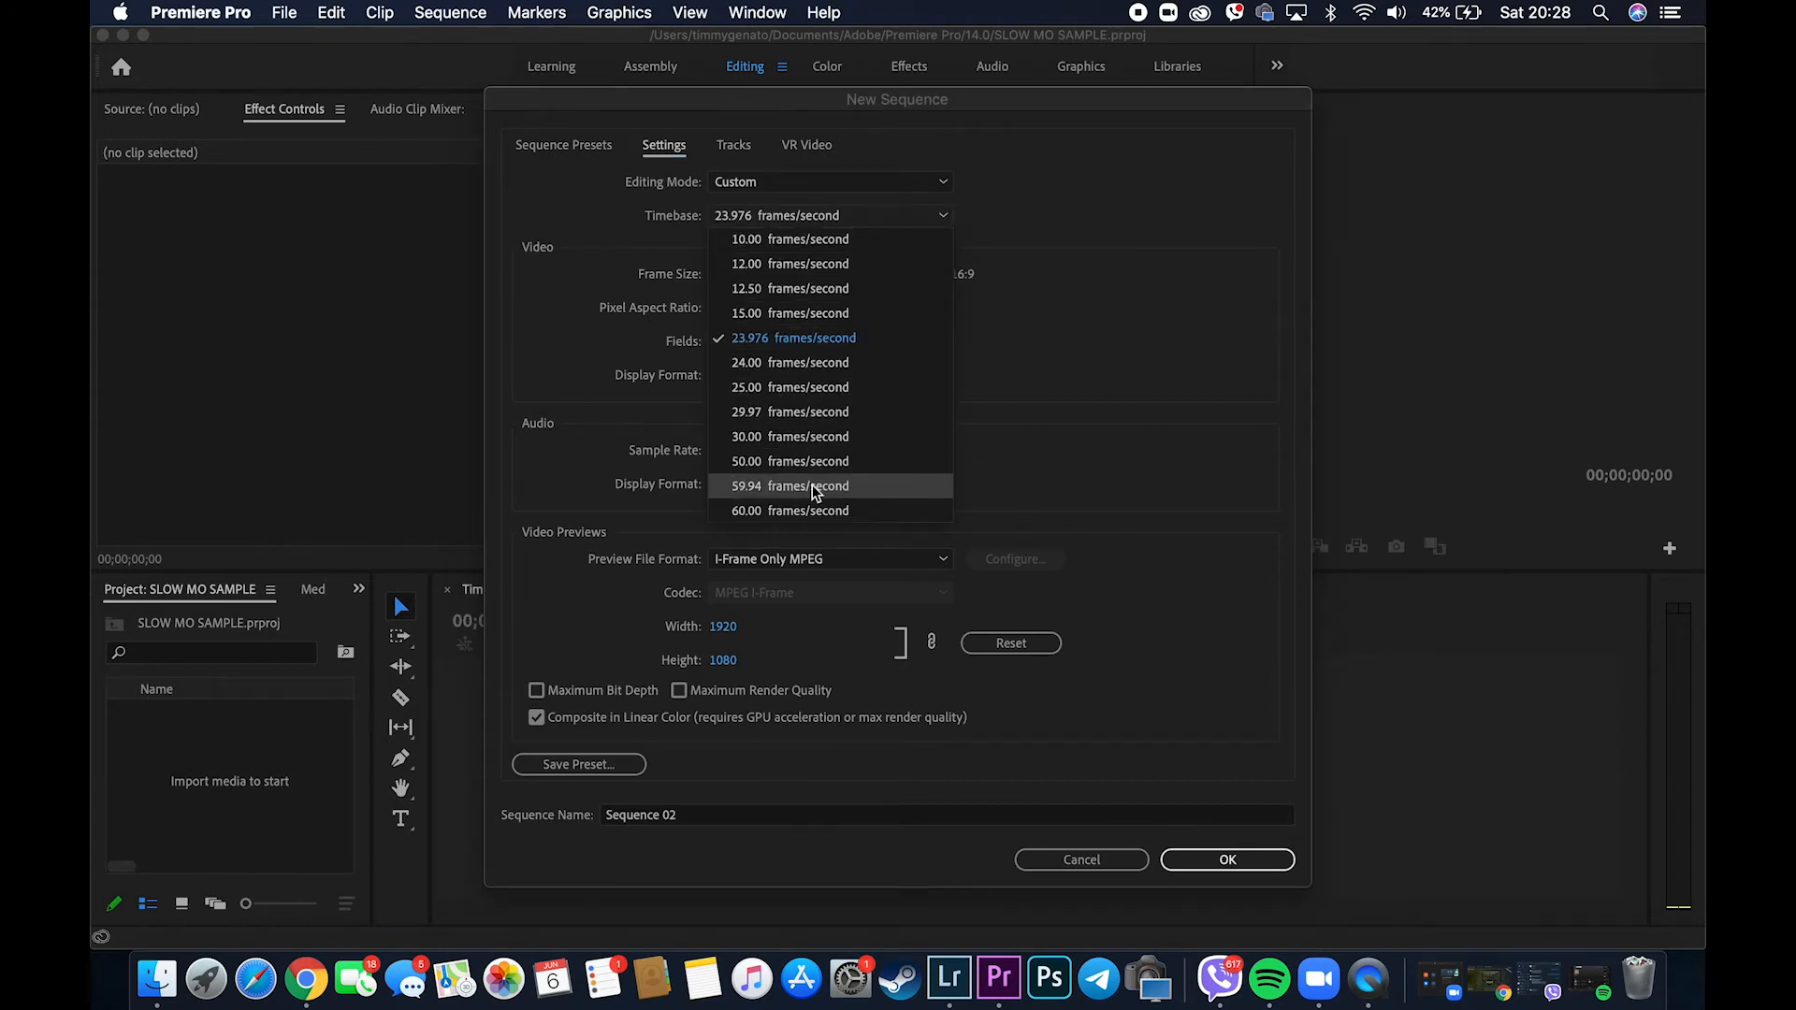
click(783, 340)
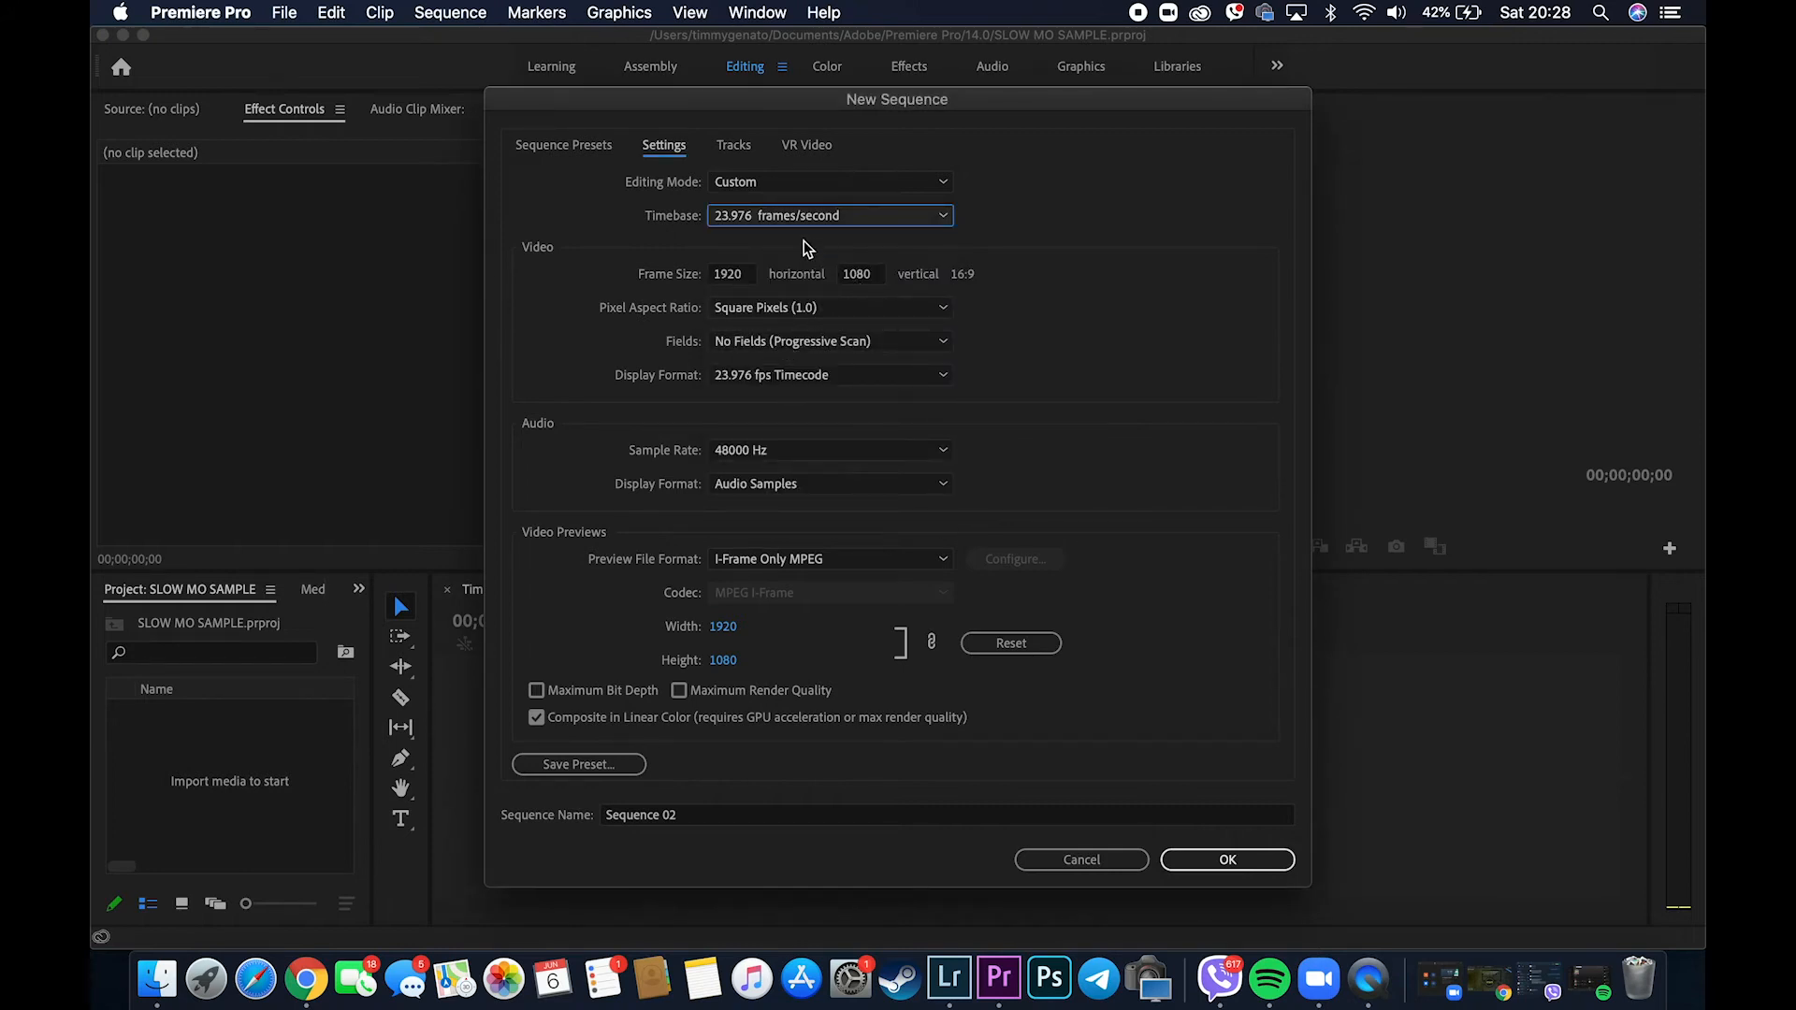
click(884, 217)
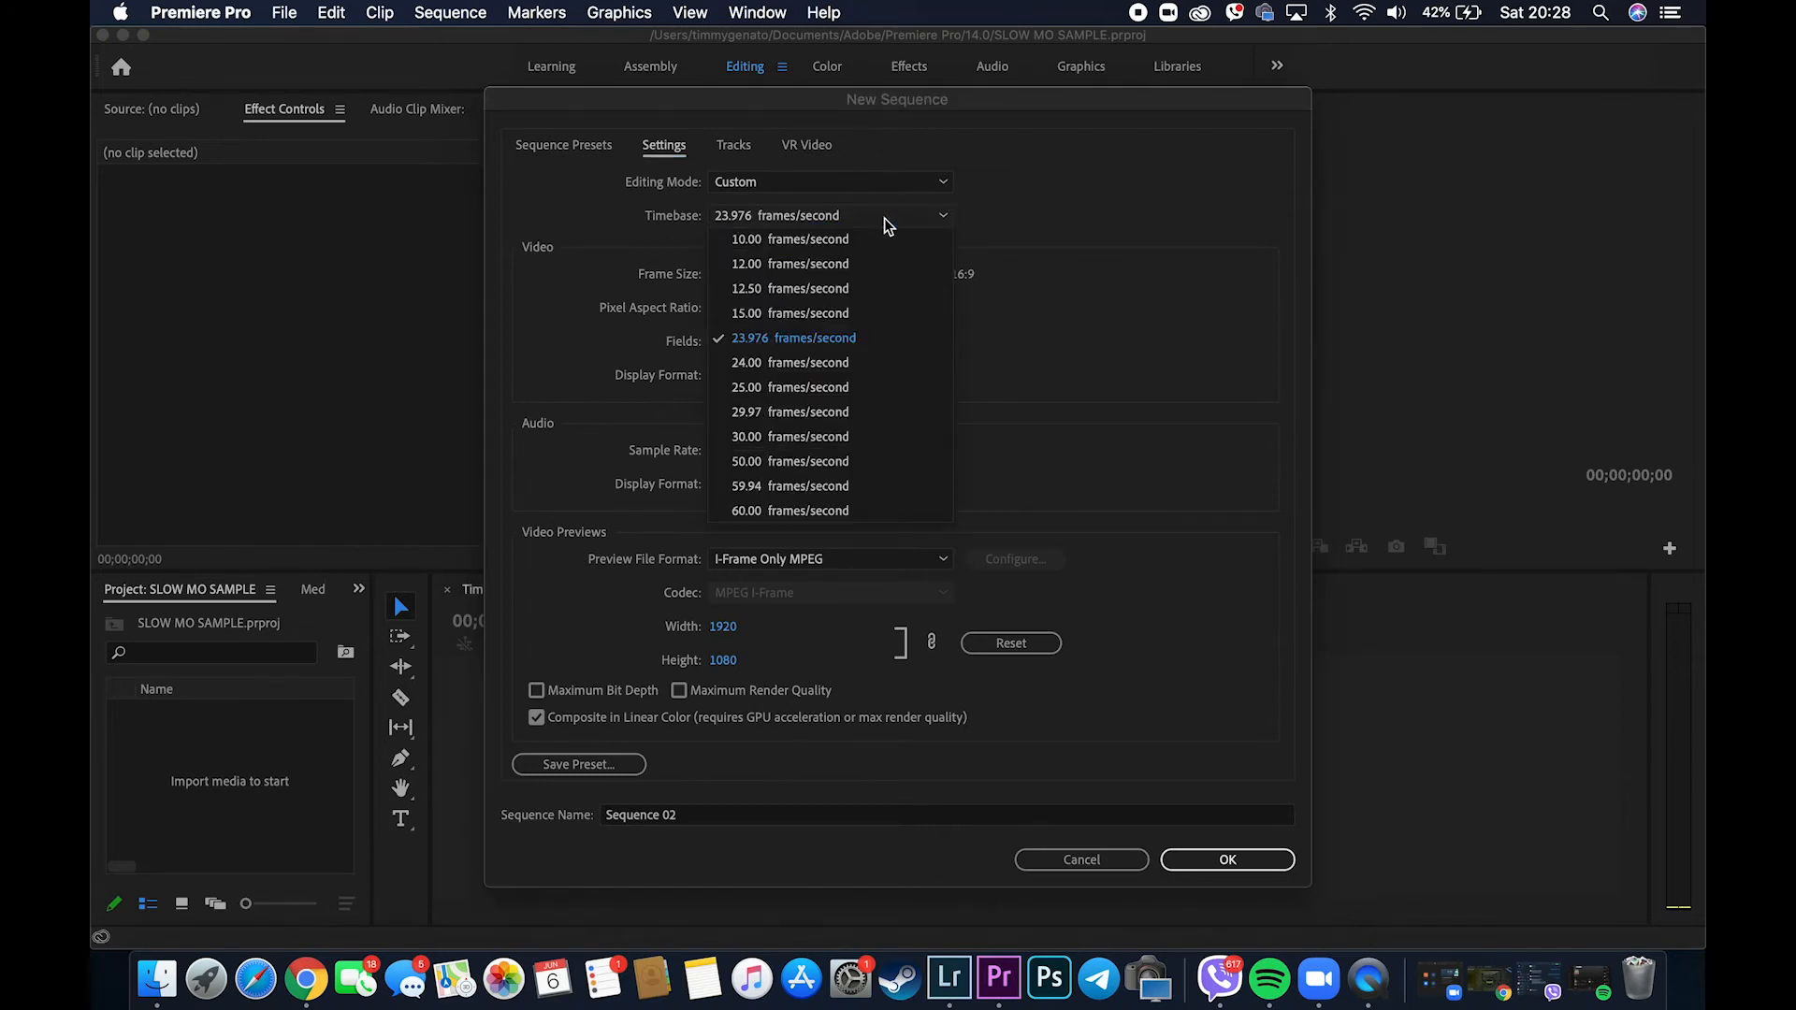
click(884, 217)
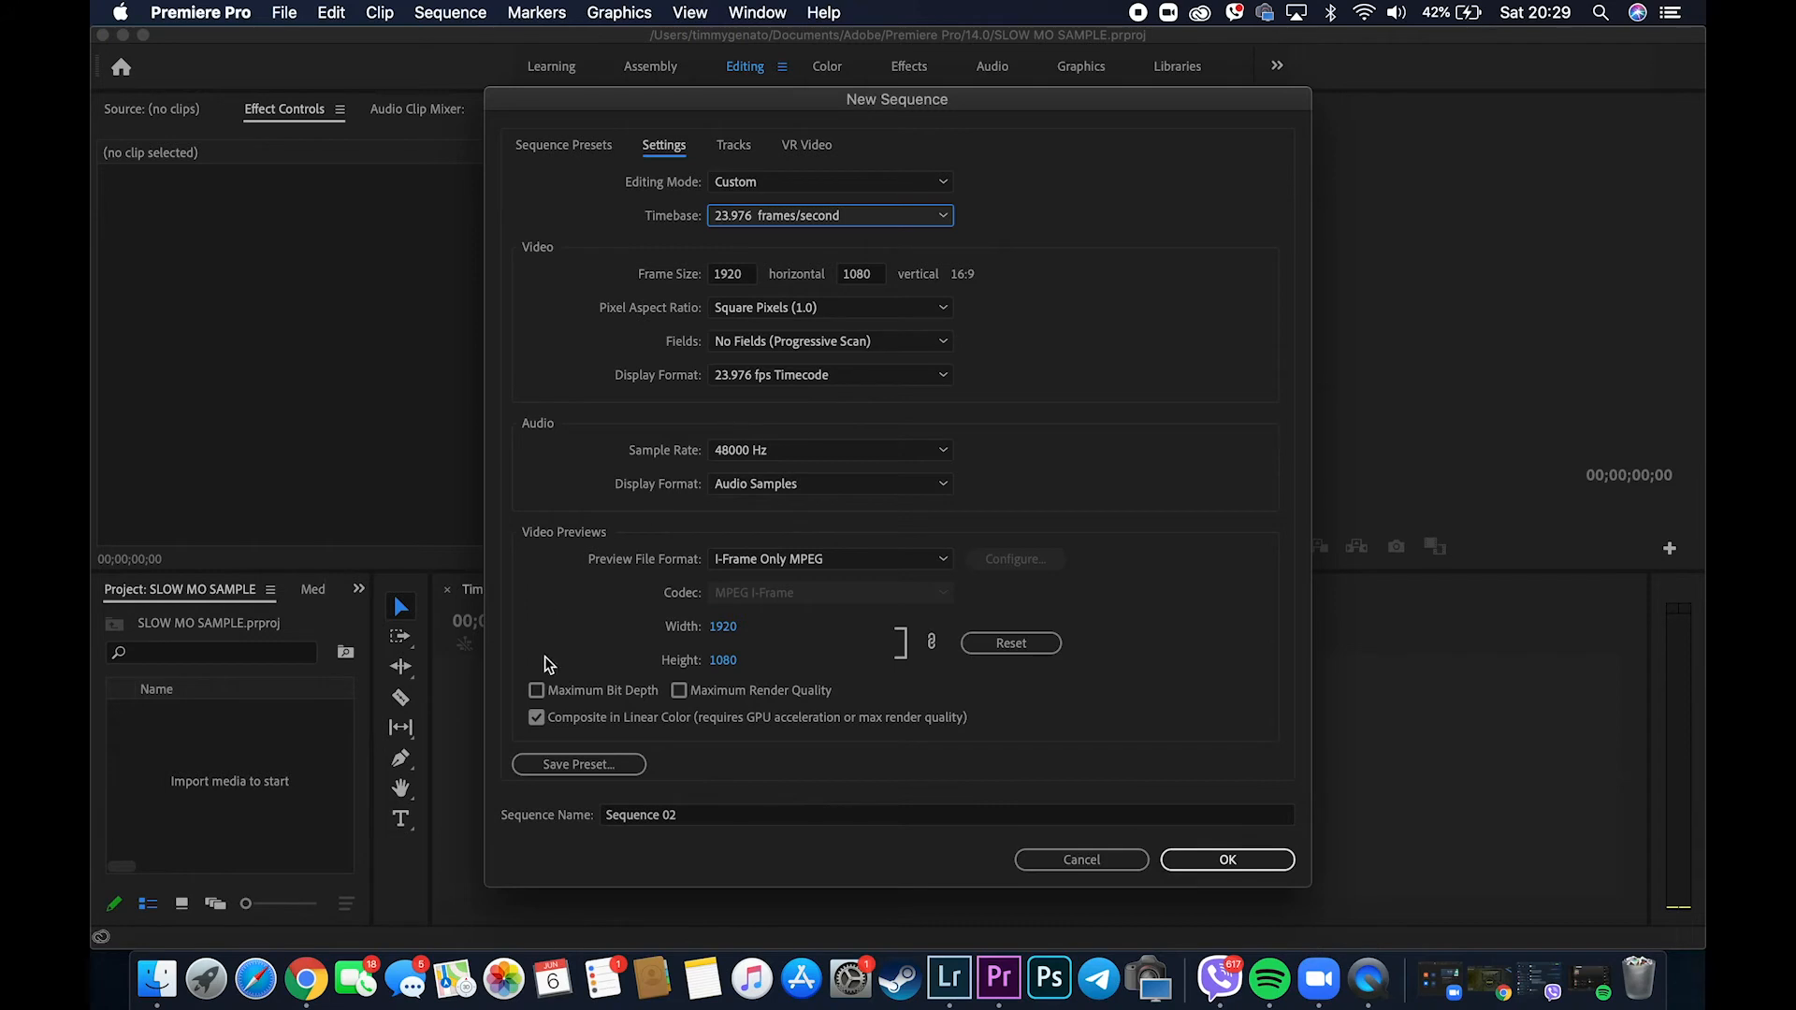
Name the new sequence SLOW MOTION SAMPLE and create it.
click(683, 815)
key(BackSpace)
key(BackSpace)
key(BackSpace)
key(BackSpace)
key(BackSpace)
key(BackSpace)
key(BackSpace)
key(BackSpace)
key(BackSpace)
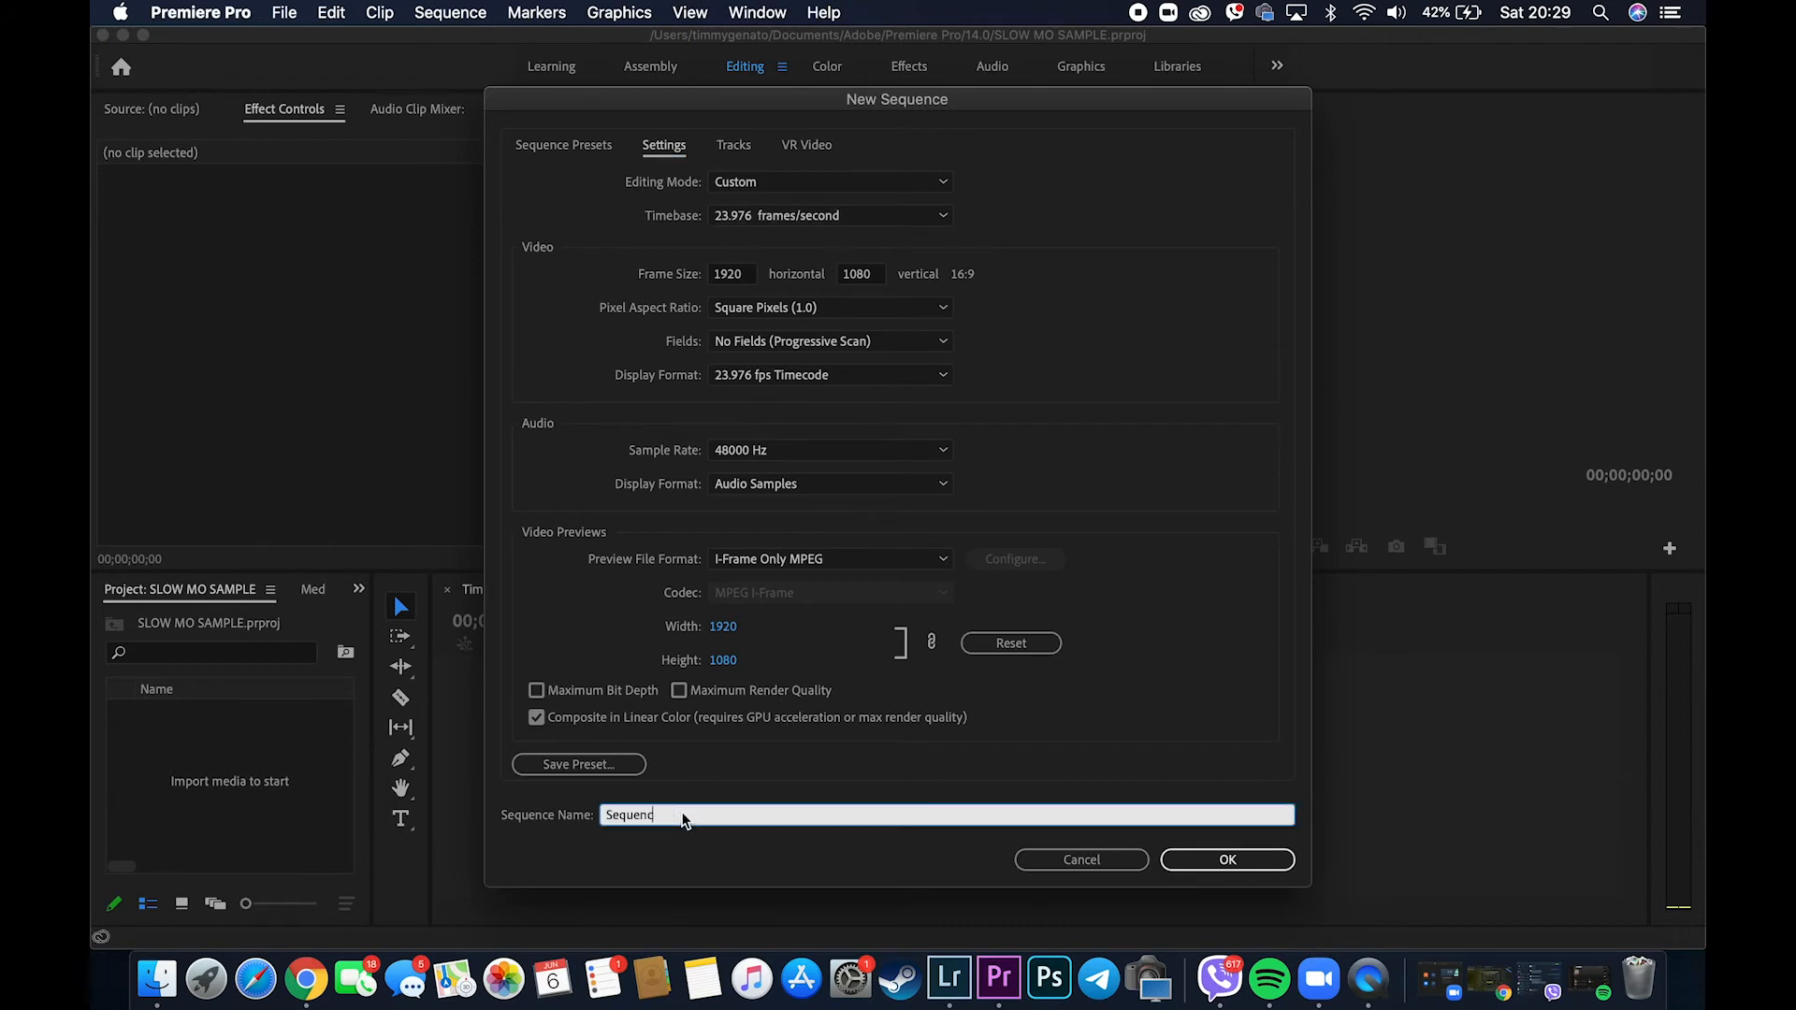
key(BackSpace)
key(BackSpace)
text(SLOW MOTION SAMPLE)
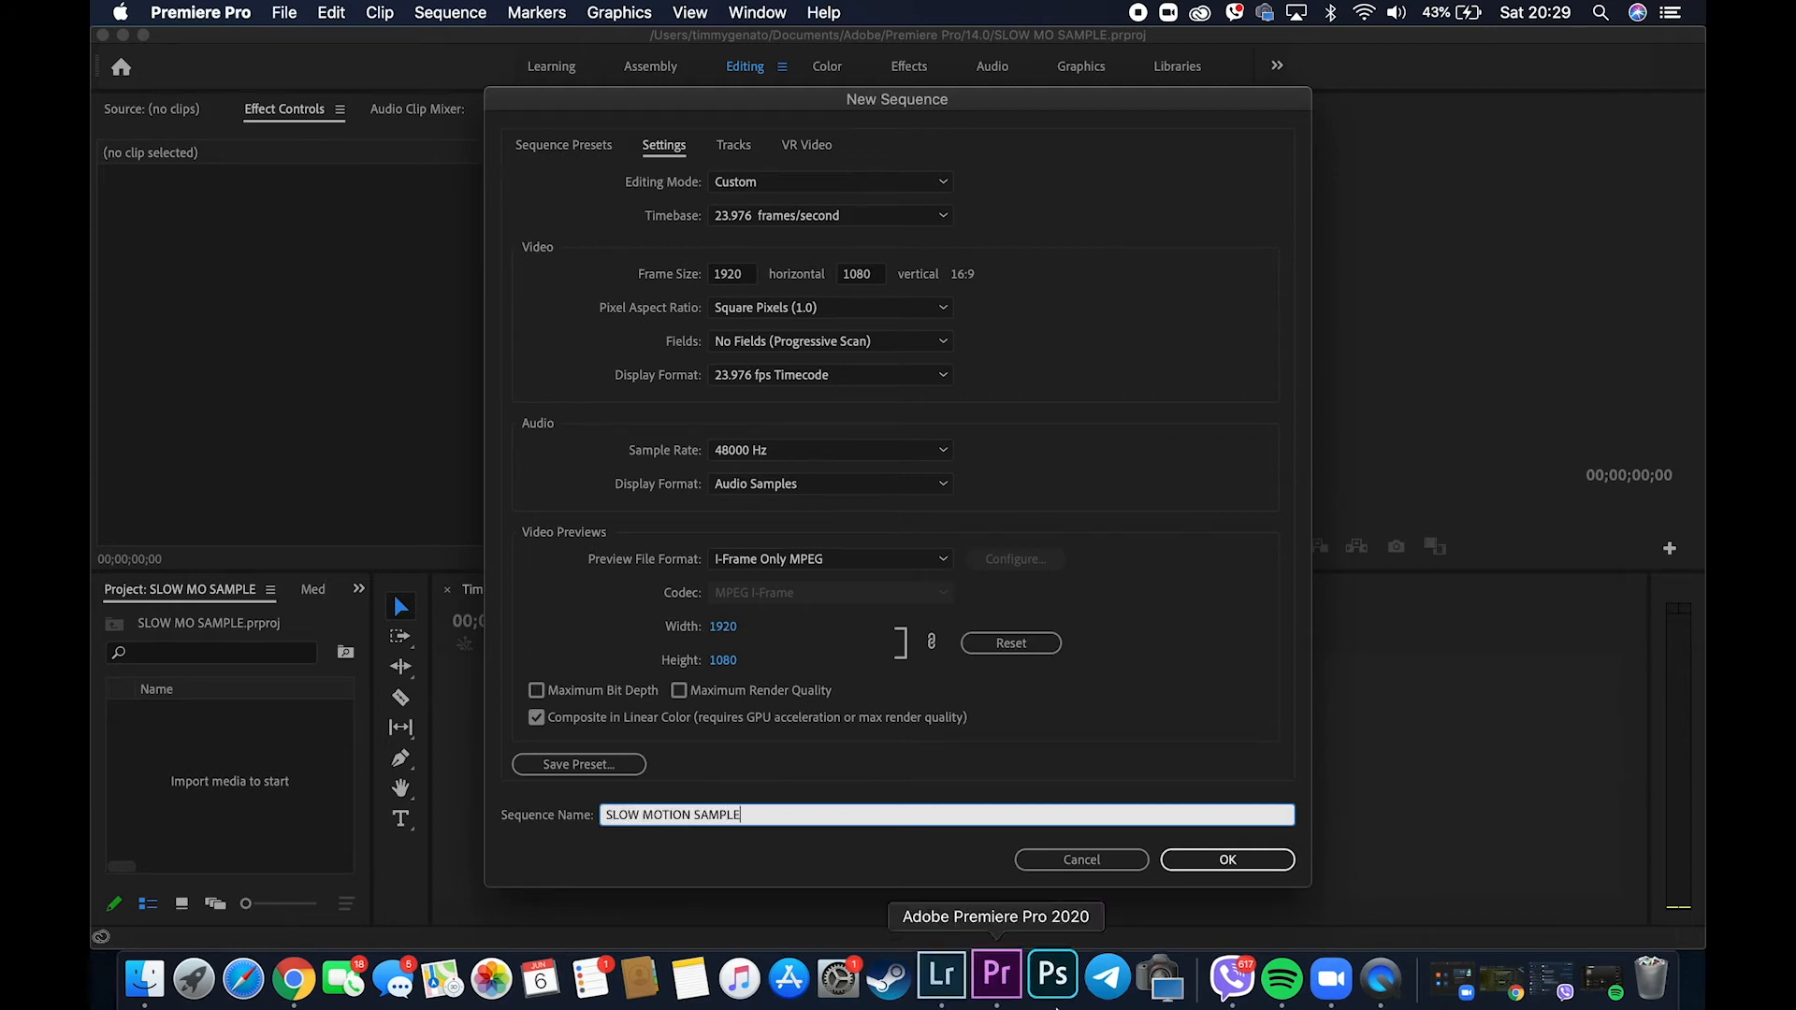
click(1199, 861)
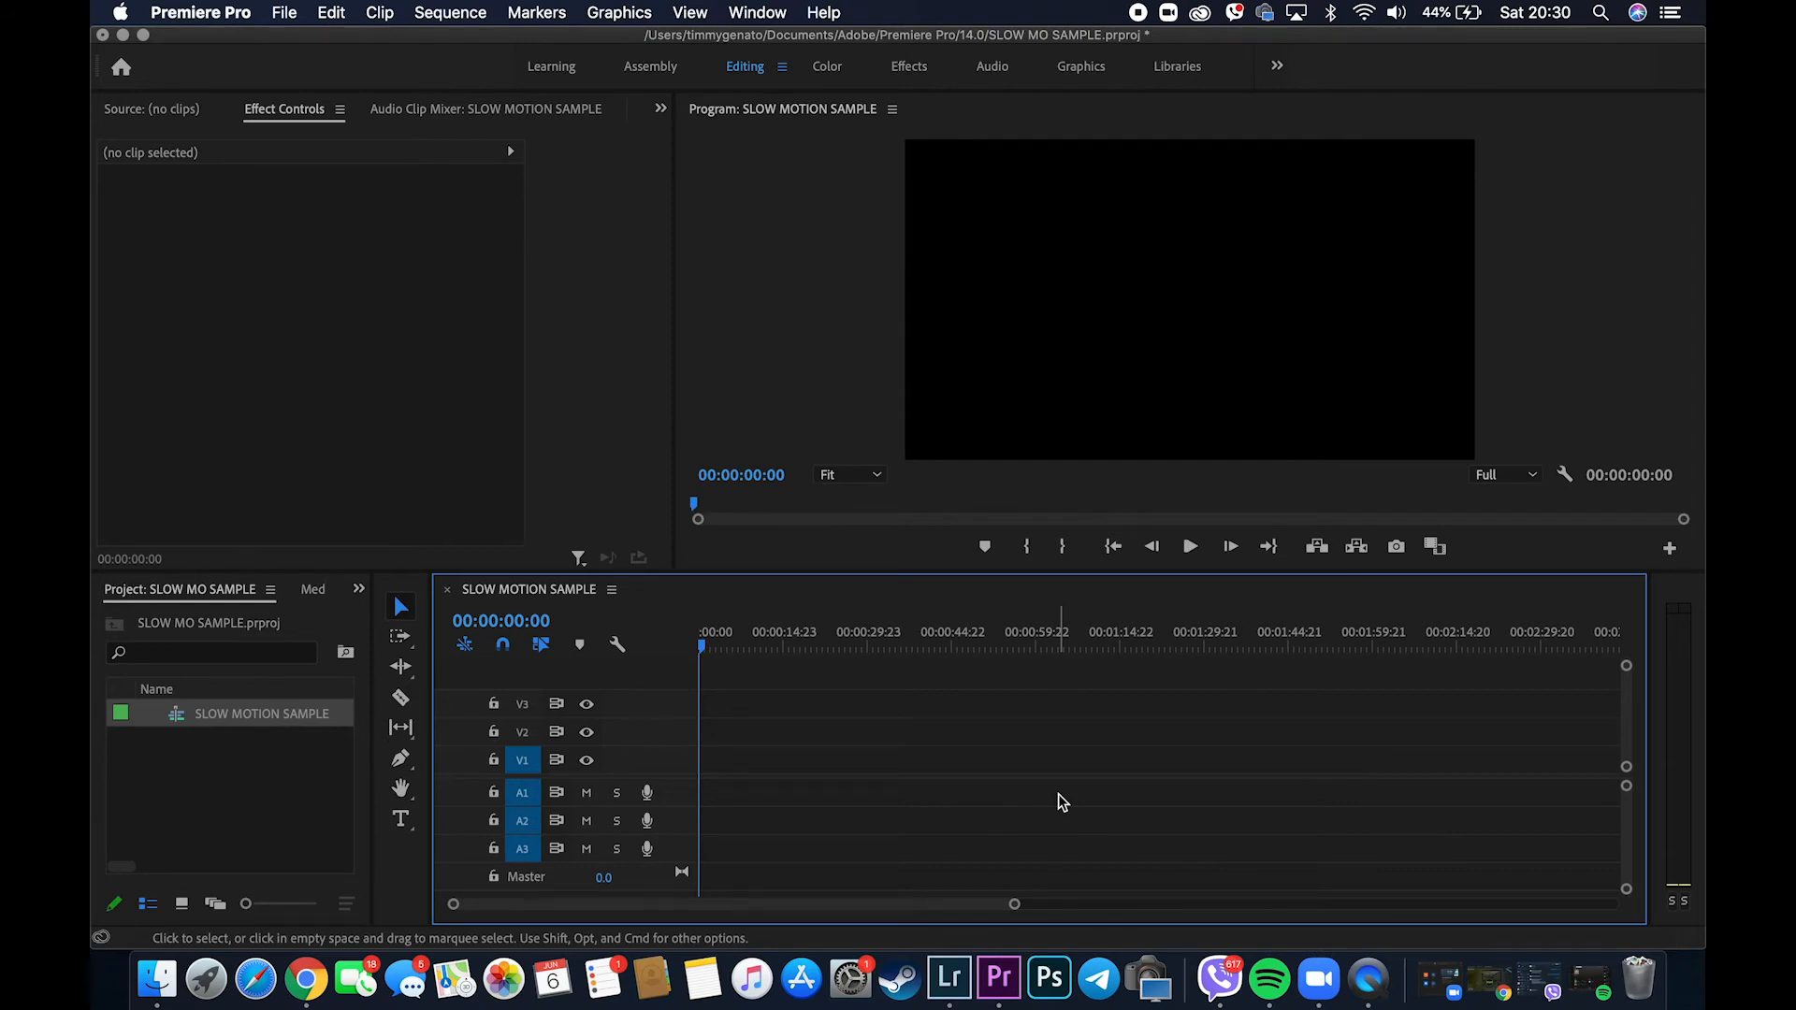
Import the clips 0A9A3254.MP4, 0A9A3256.MP4, 0A9A3258.MP4 and 0A9A3259.MP4 from the 100EOS_R folder into the project.
click(157, 977)
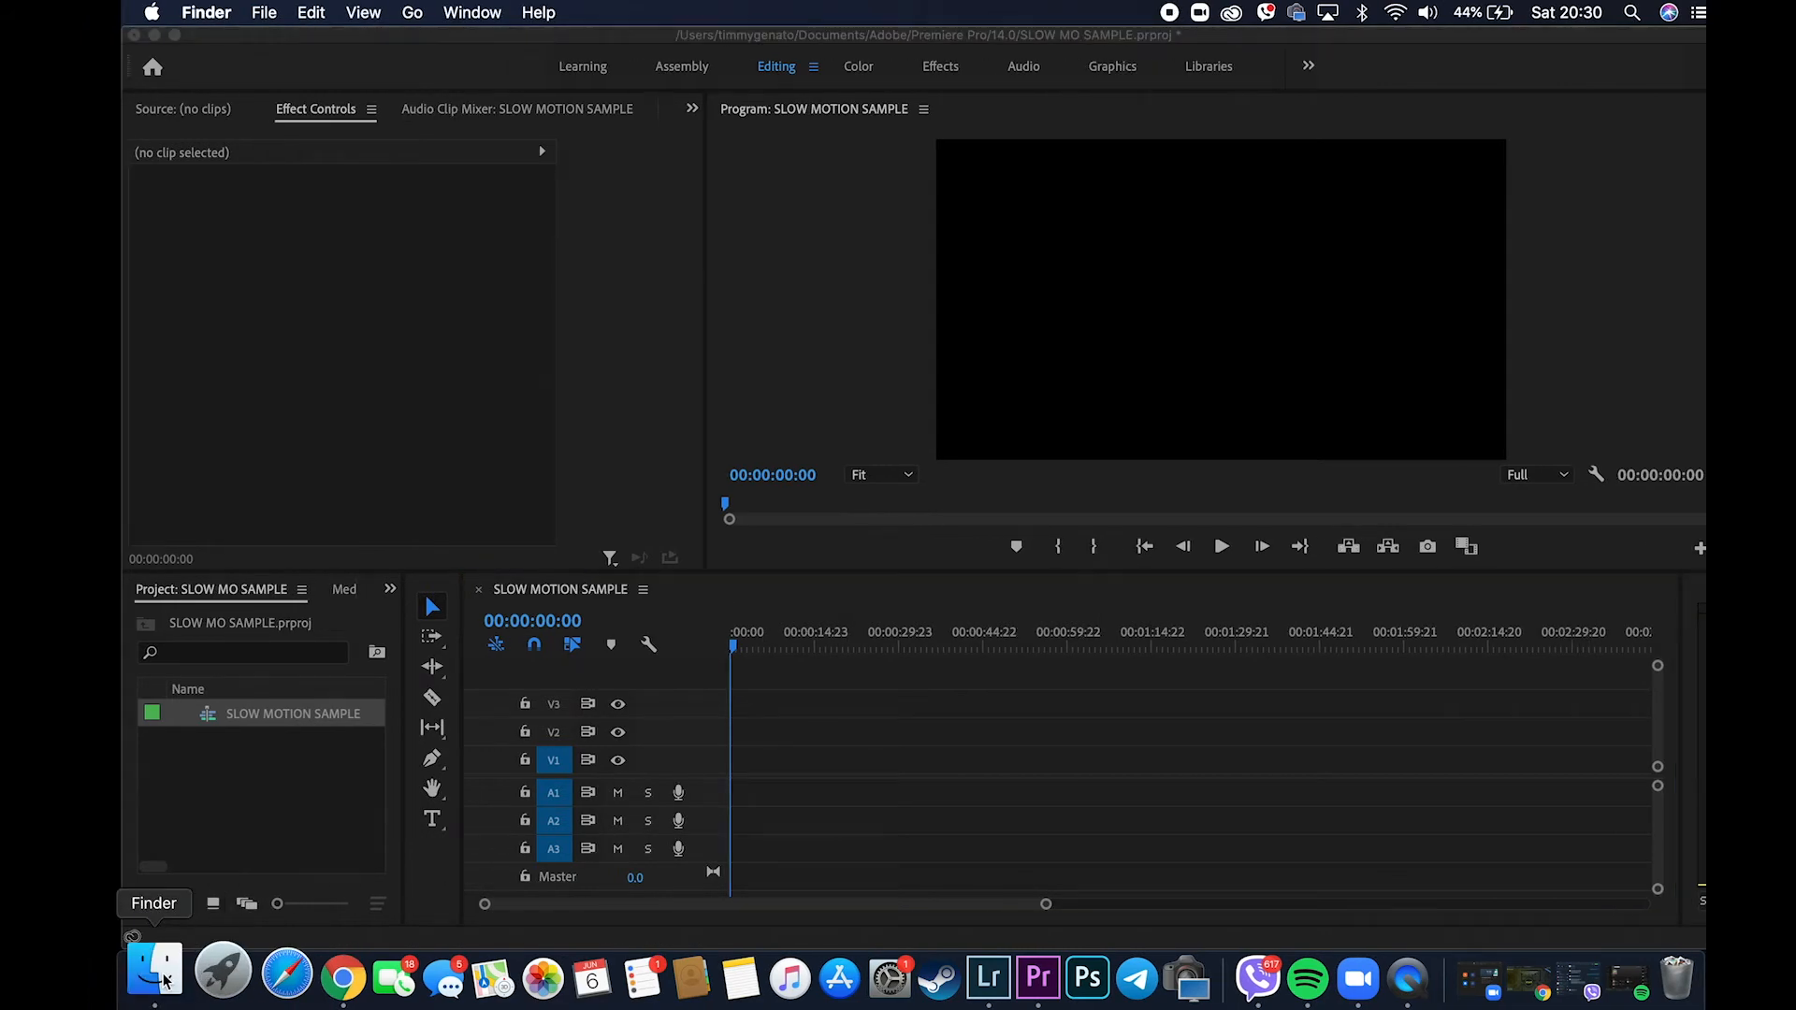
scroll(812, 606, down, 5)
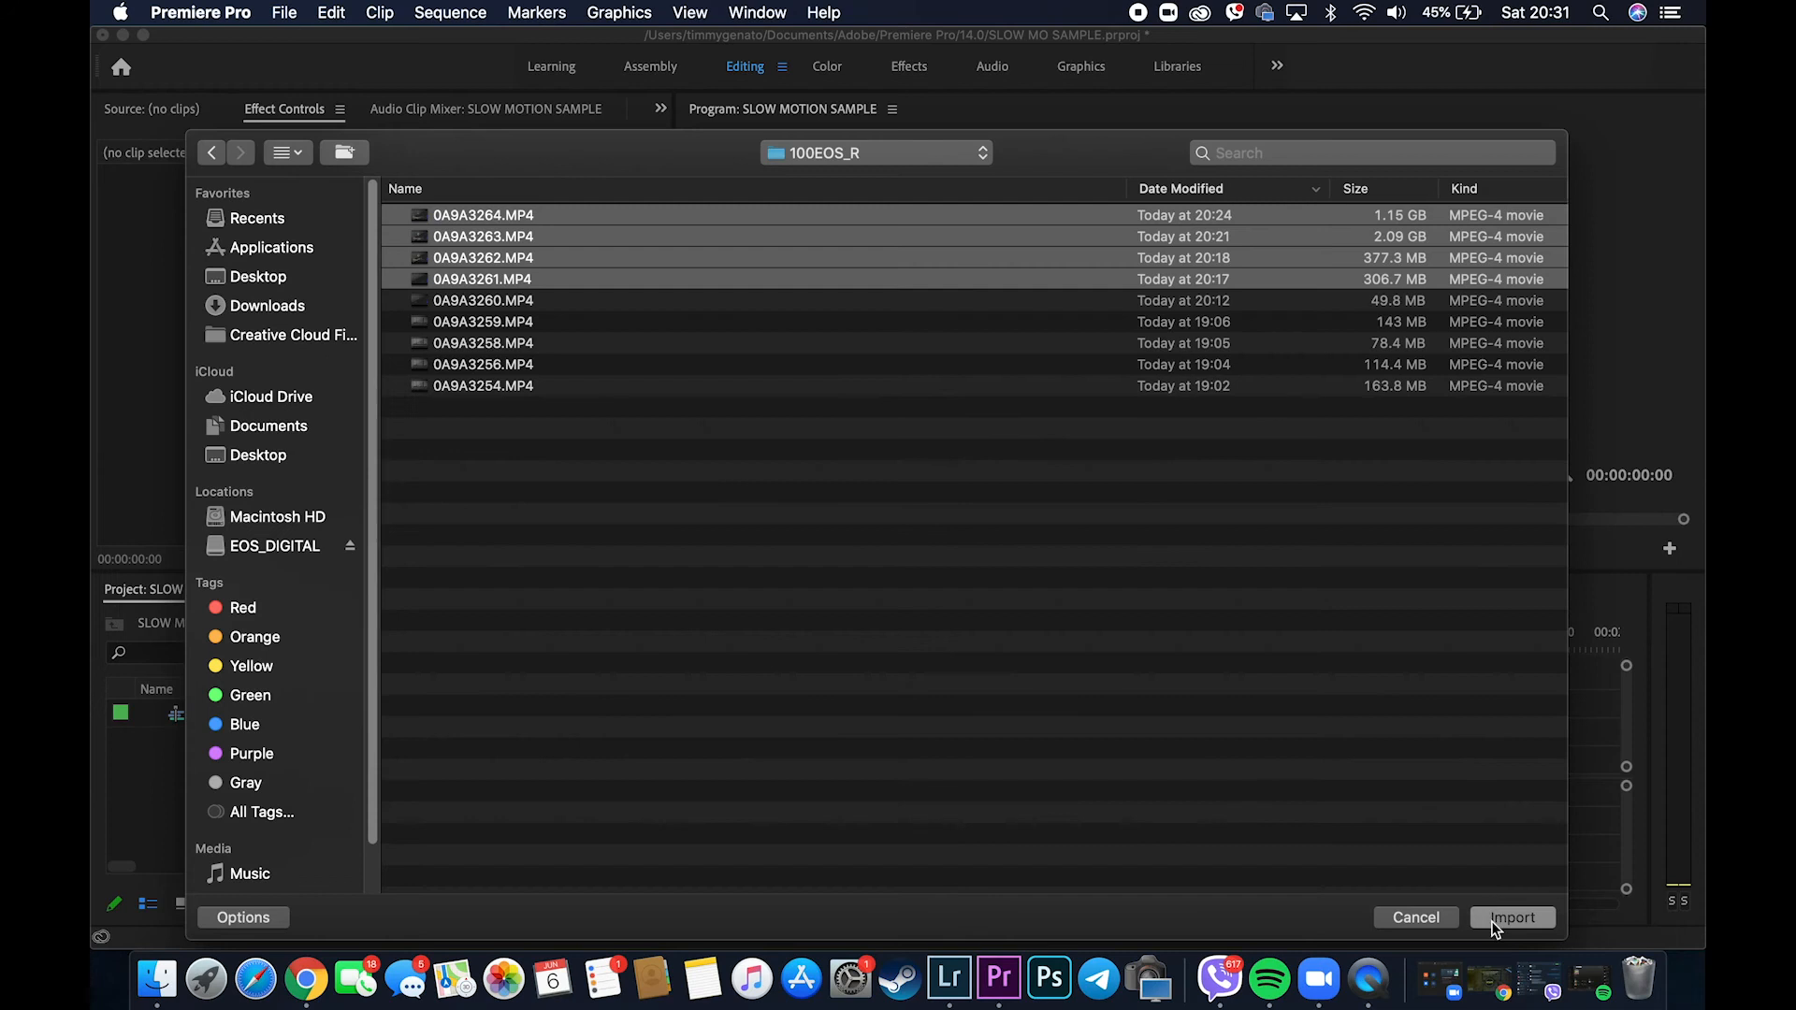
click(1508, 922)
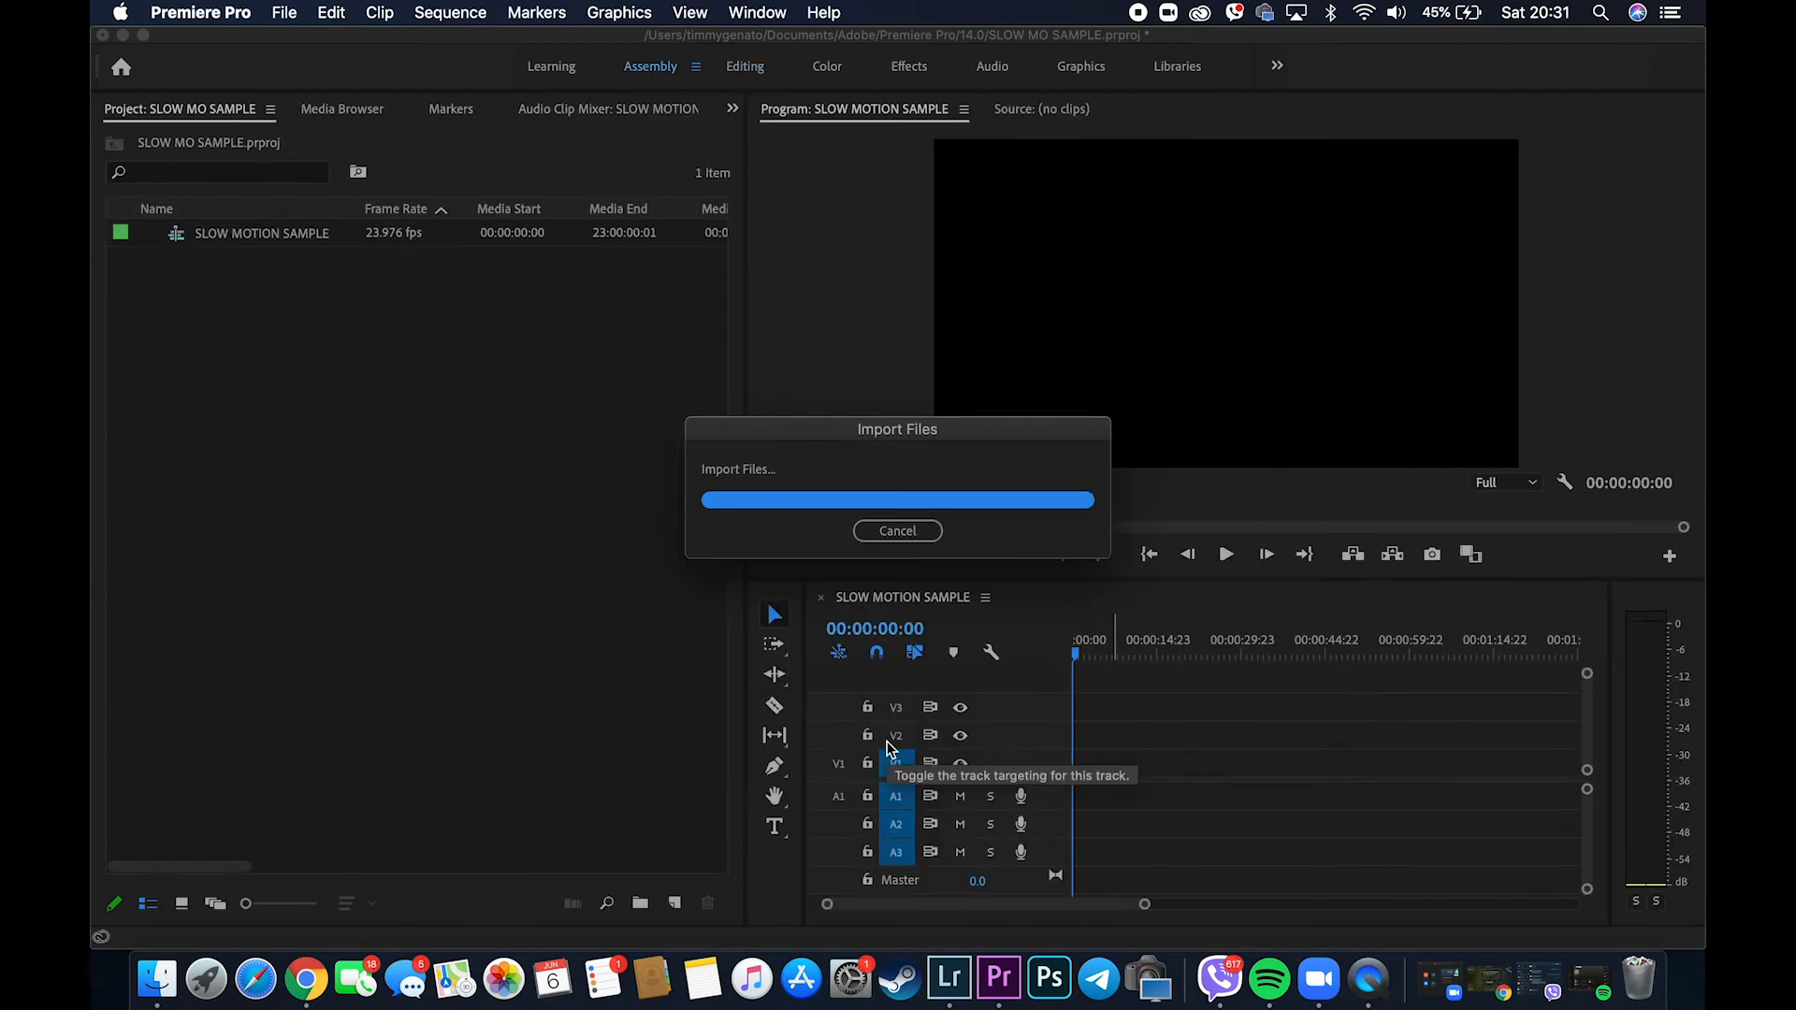
click(606, 533)
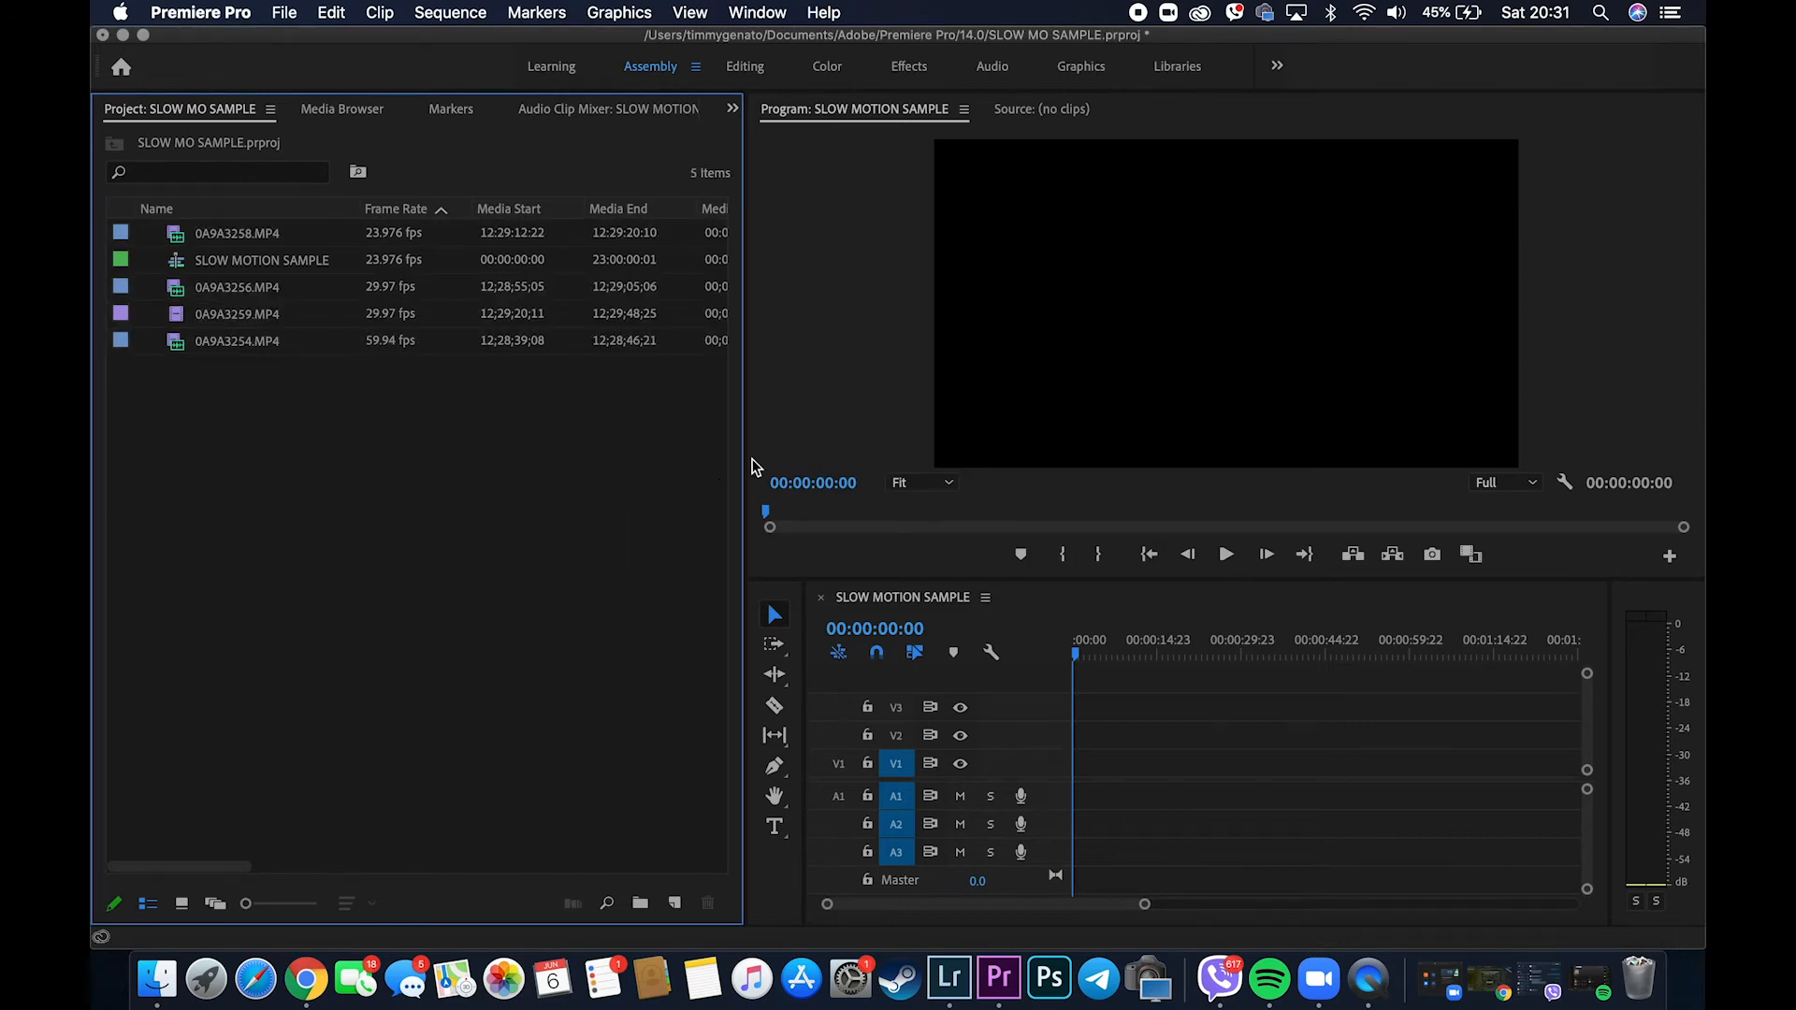
Examine the frame rates of the imported clips and compare them with the SLOW MOTION SAMPLE sequence.
drag(746, 452, 785, 409)
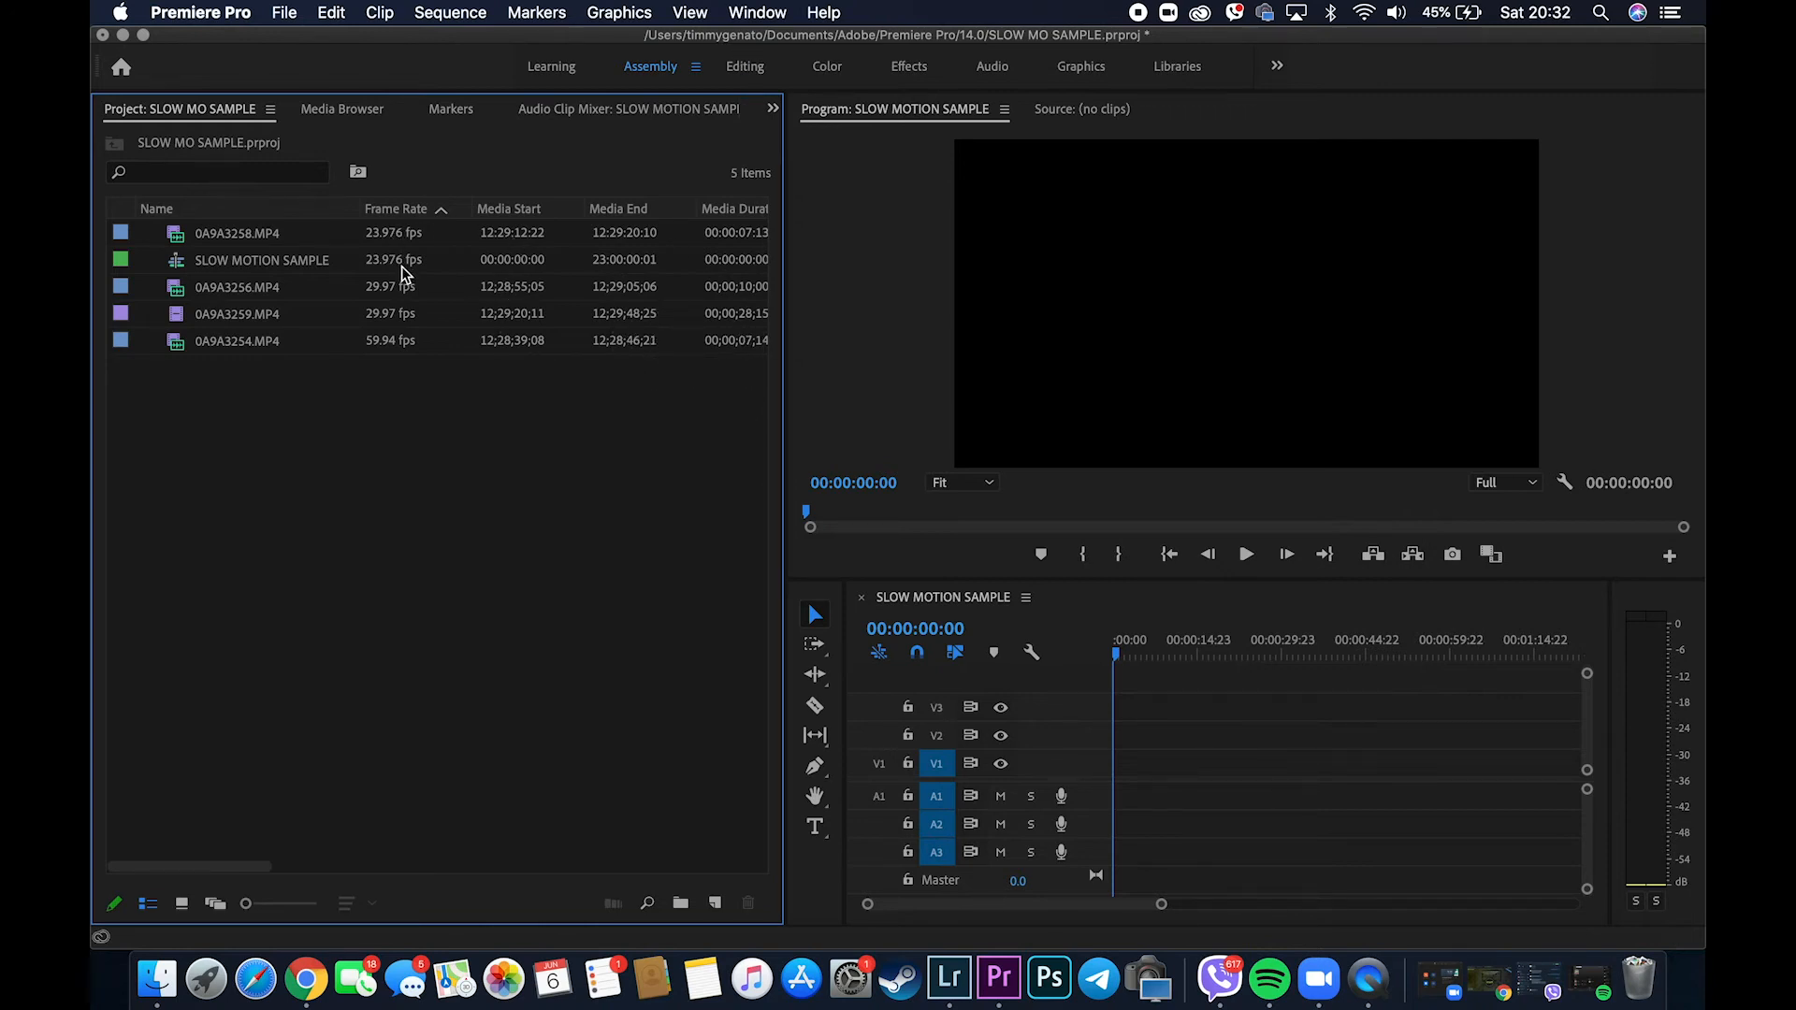
drag(315, 257, 311, 234)
click(310, 234)
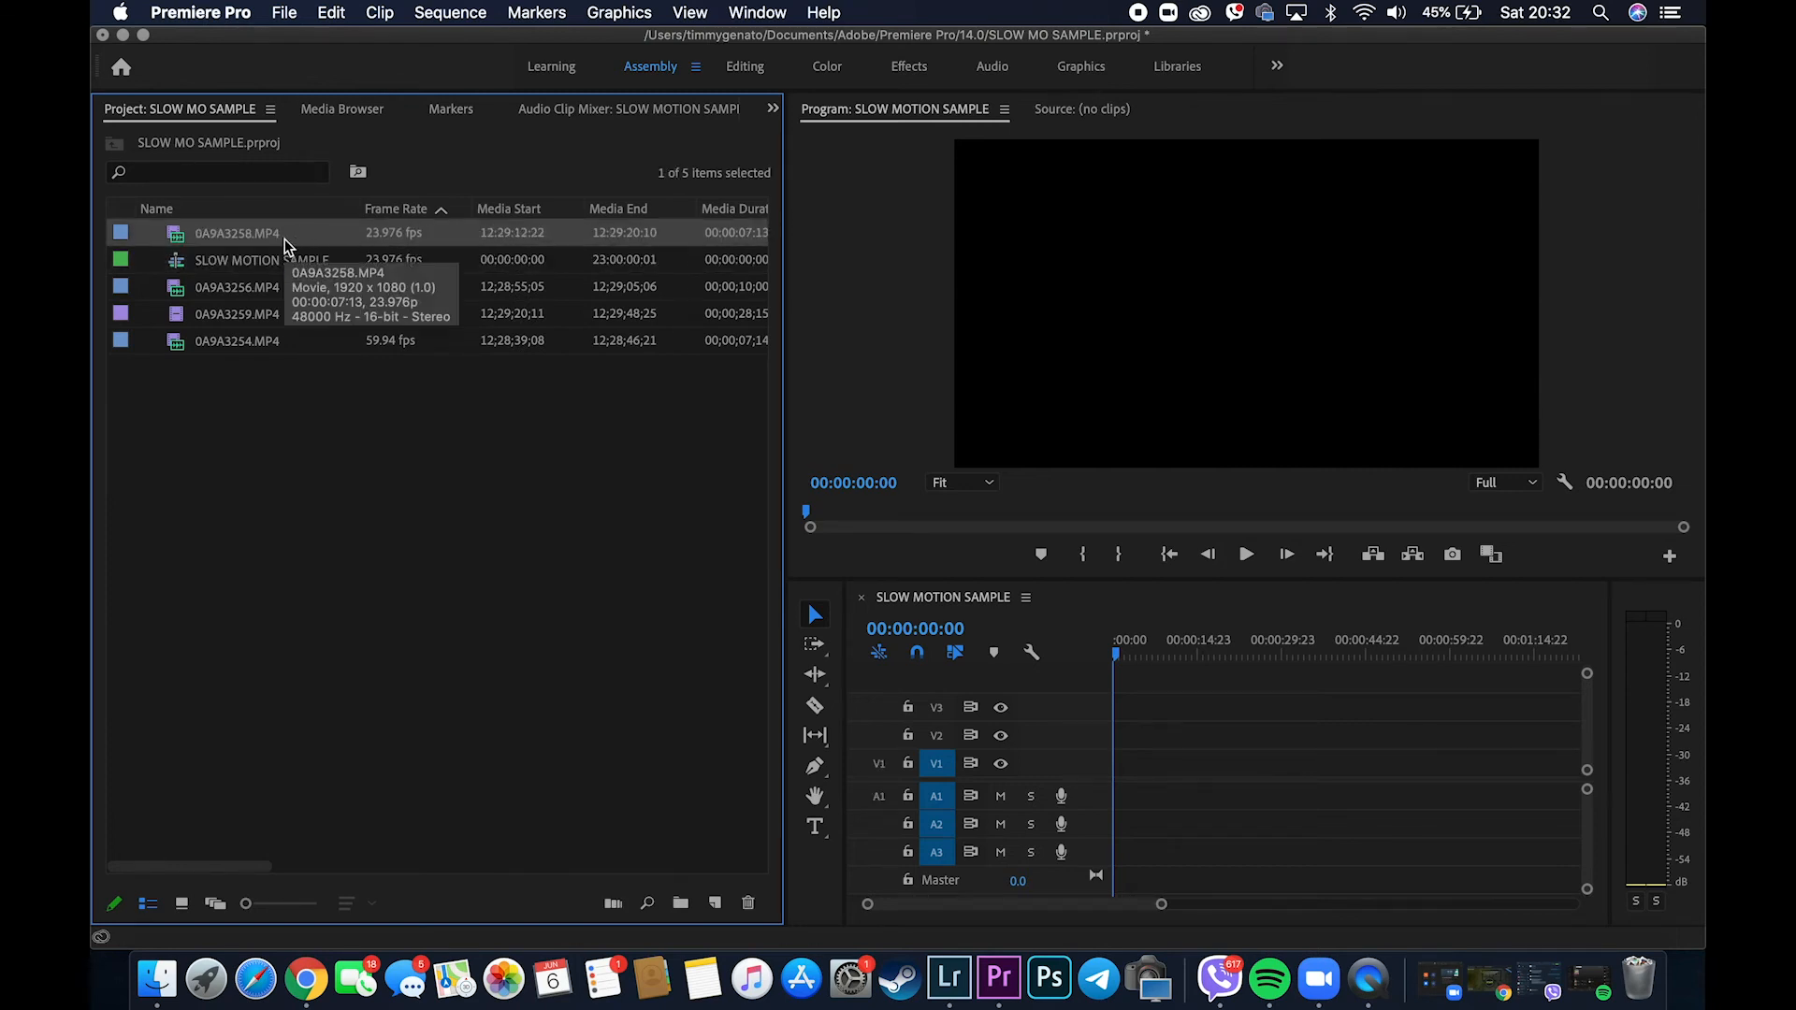
click(255, 297)
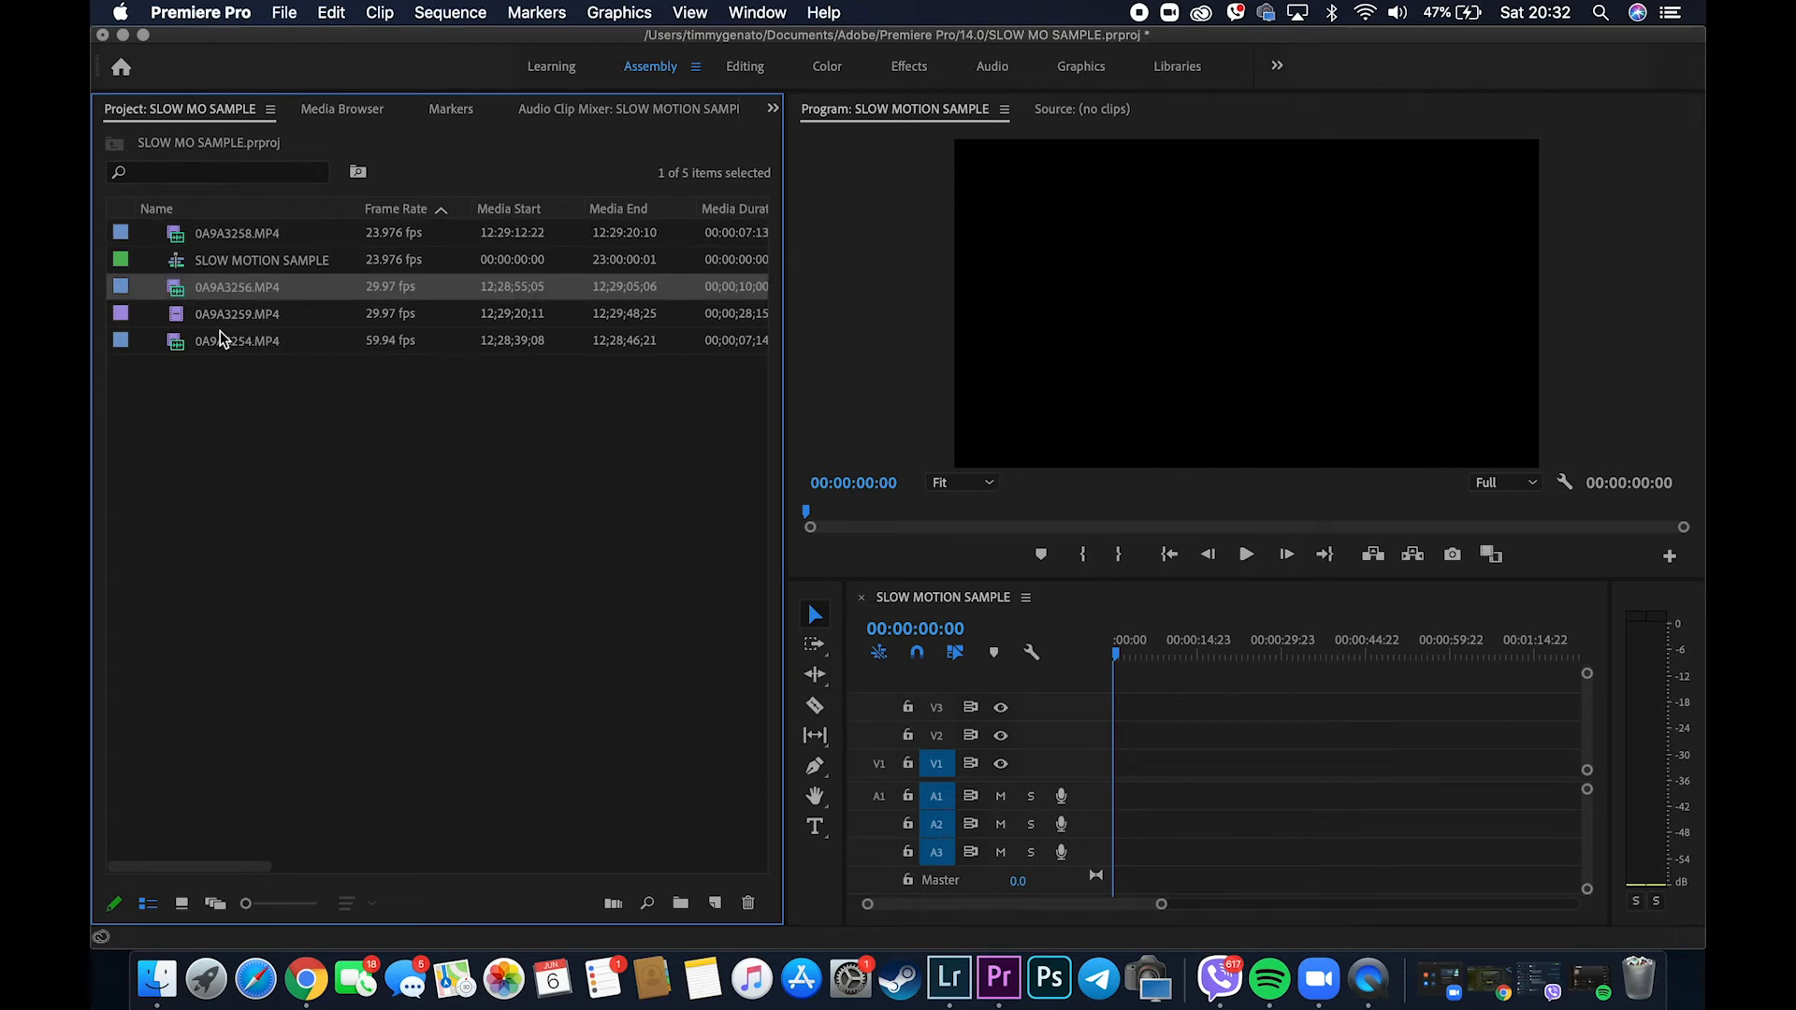
click(220, 323)
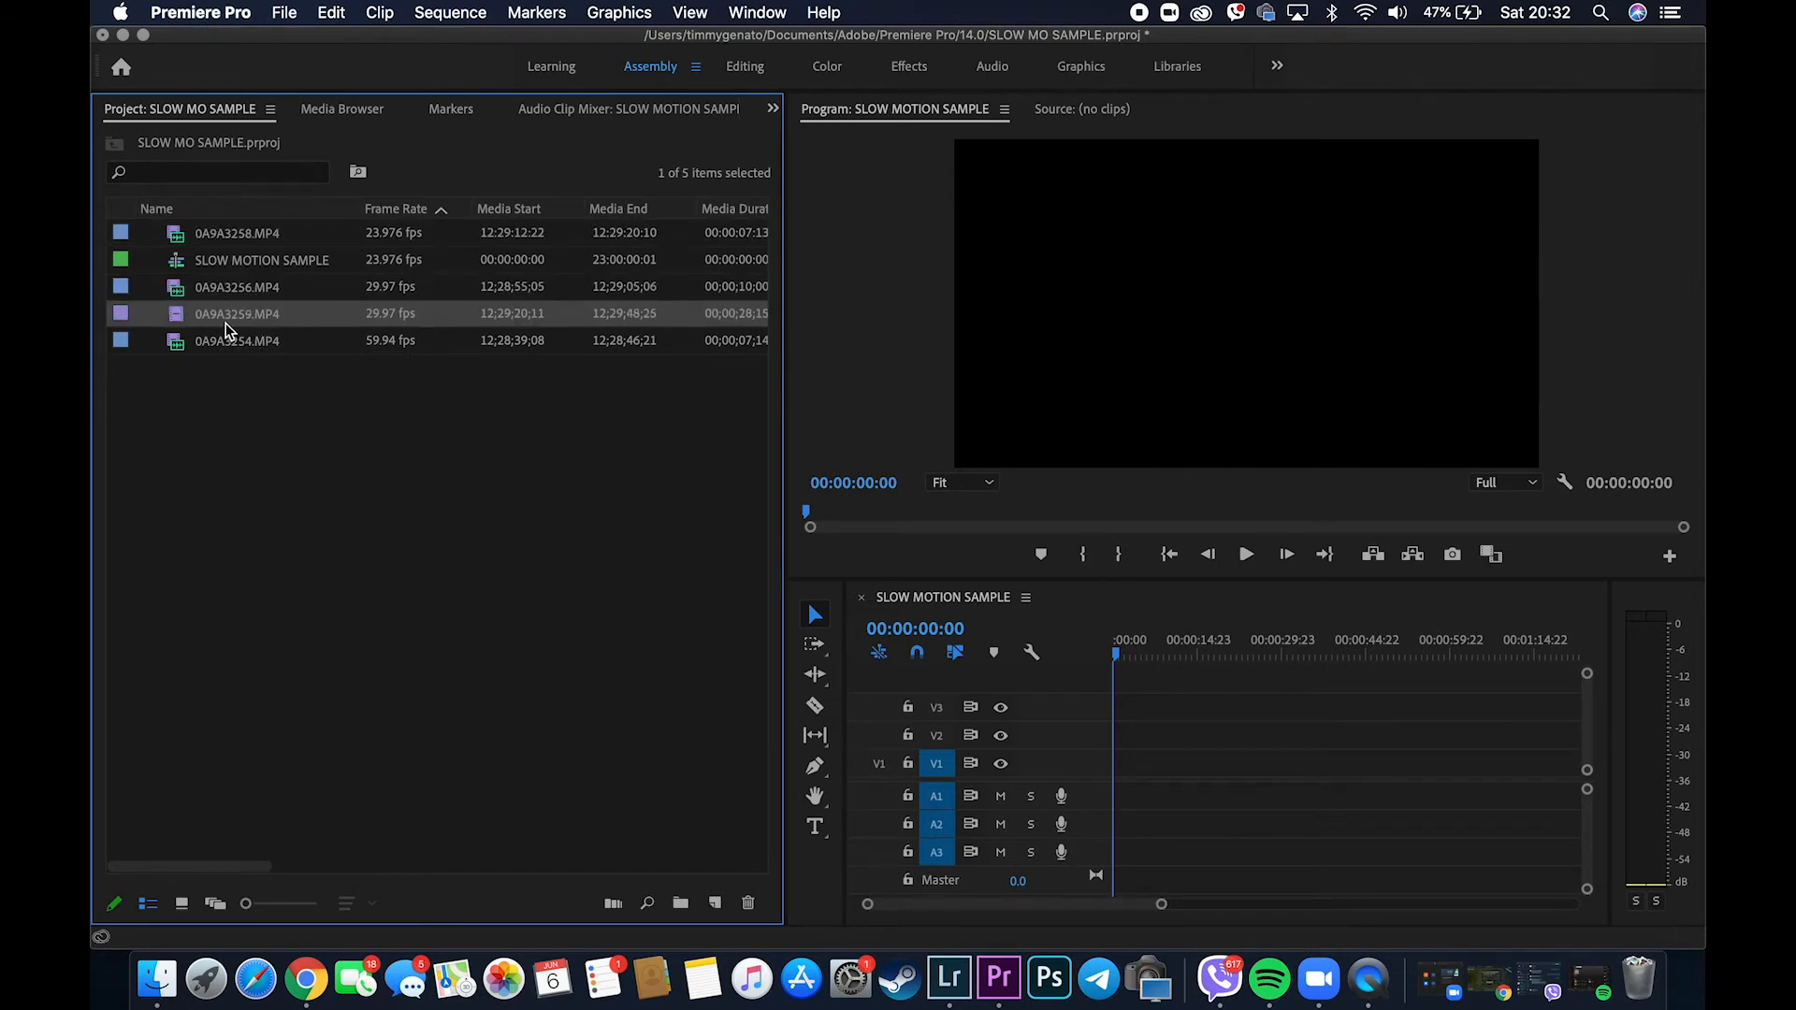
click(254, 295)
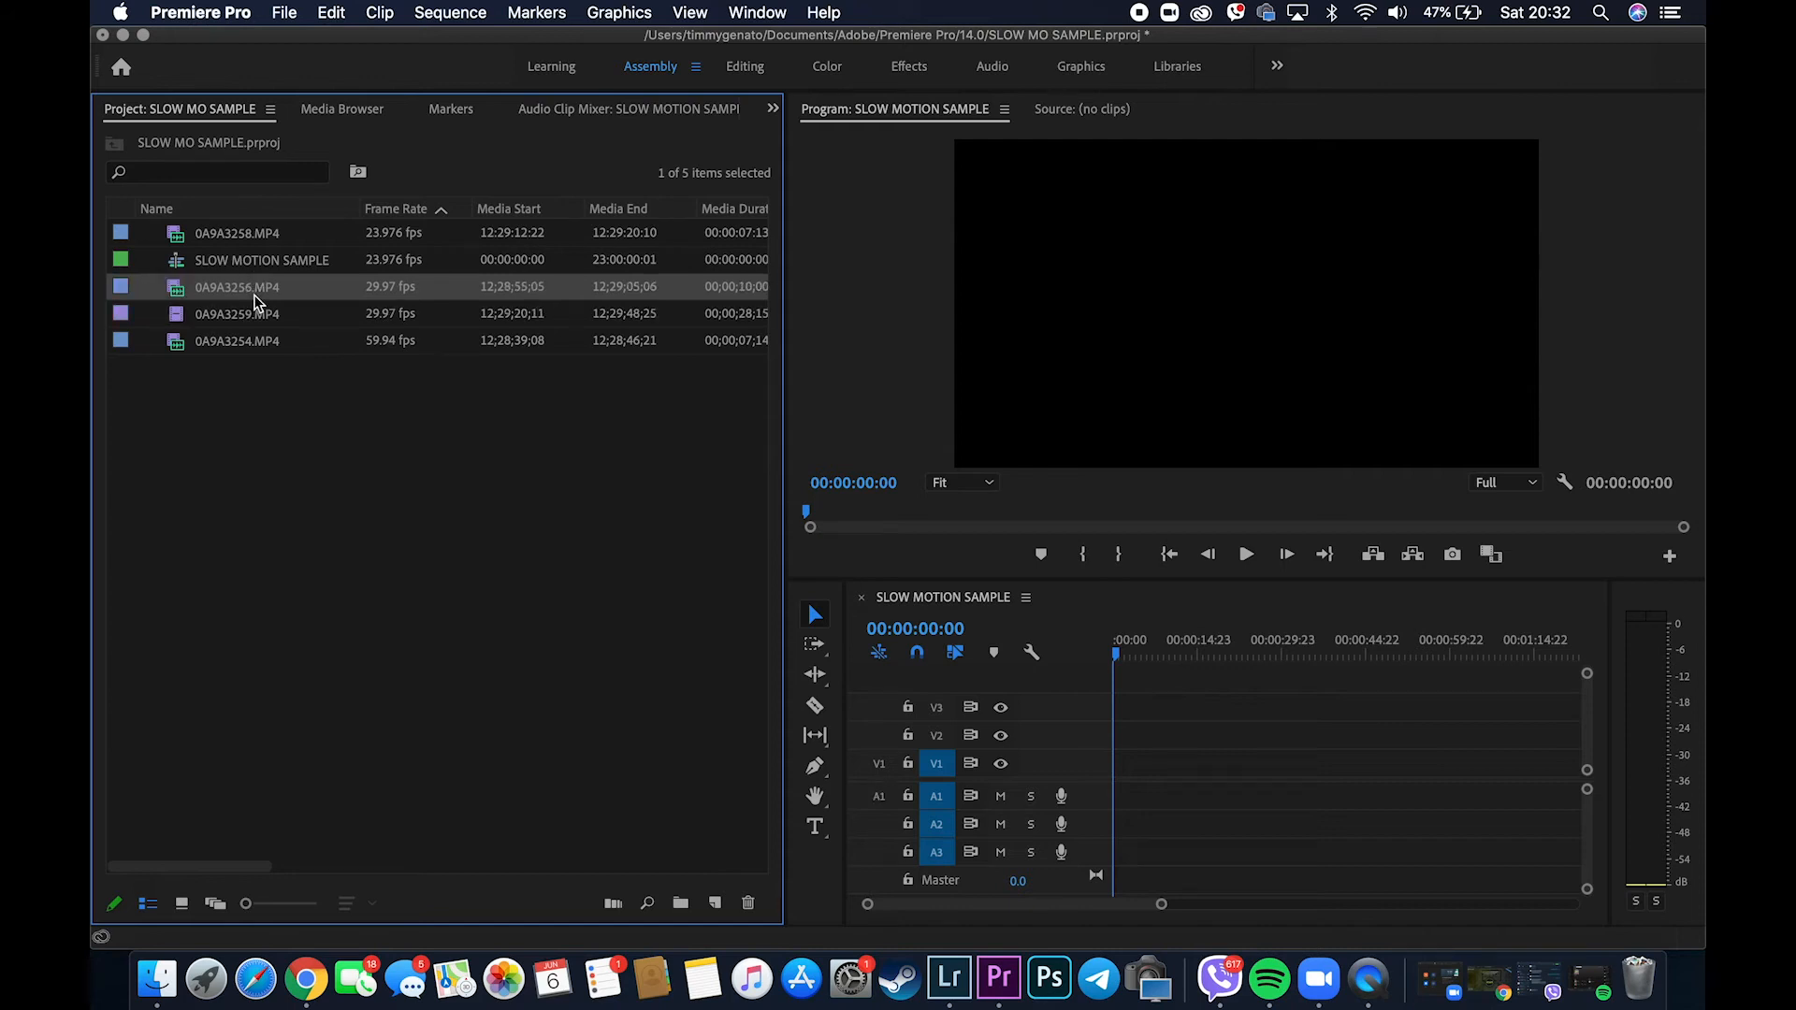
click(253, 322)
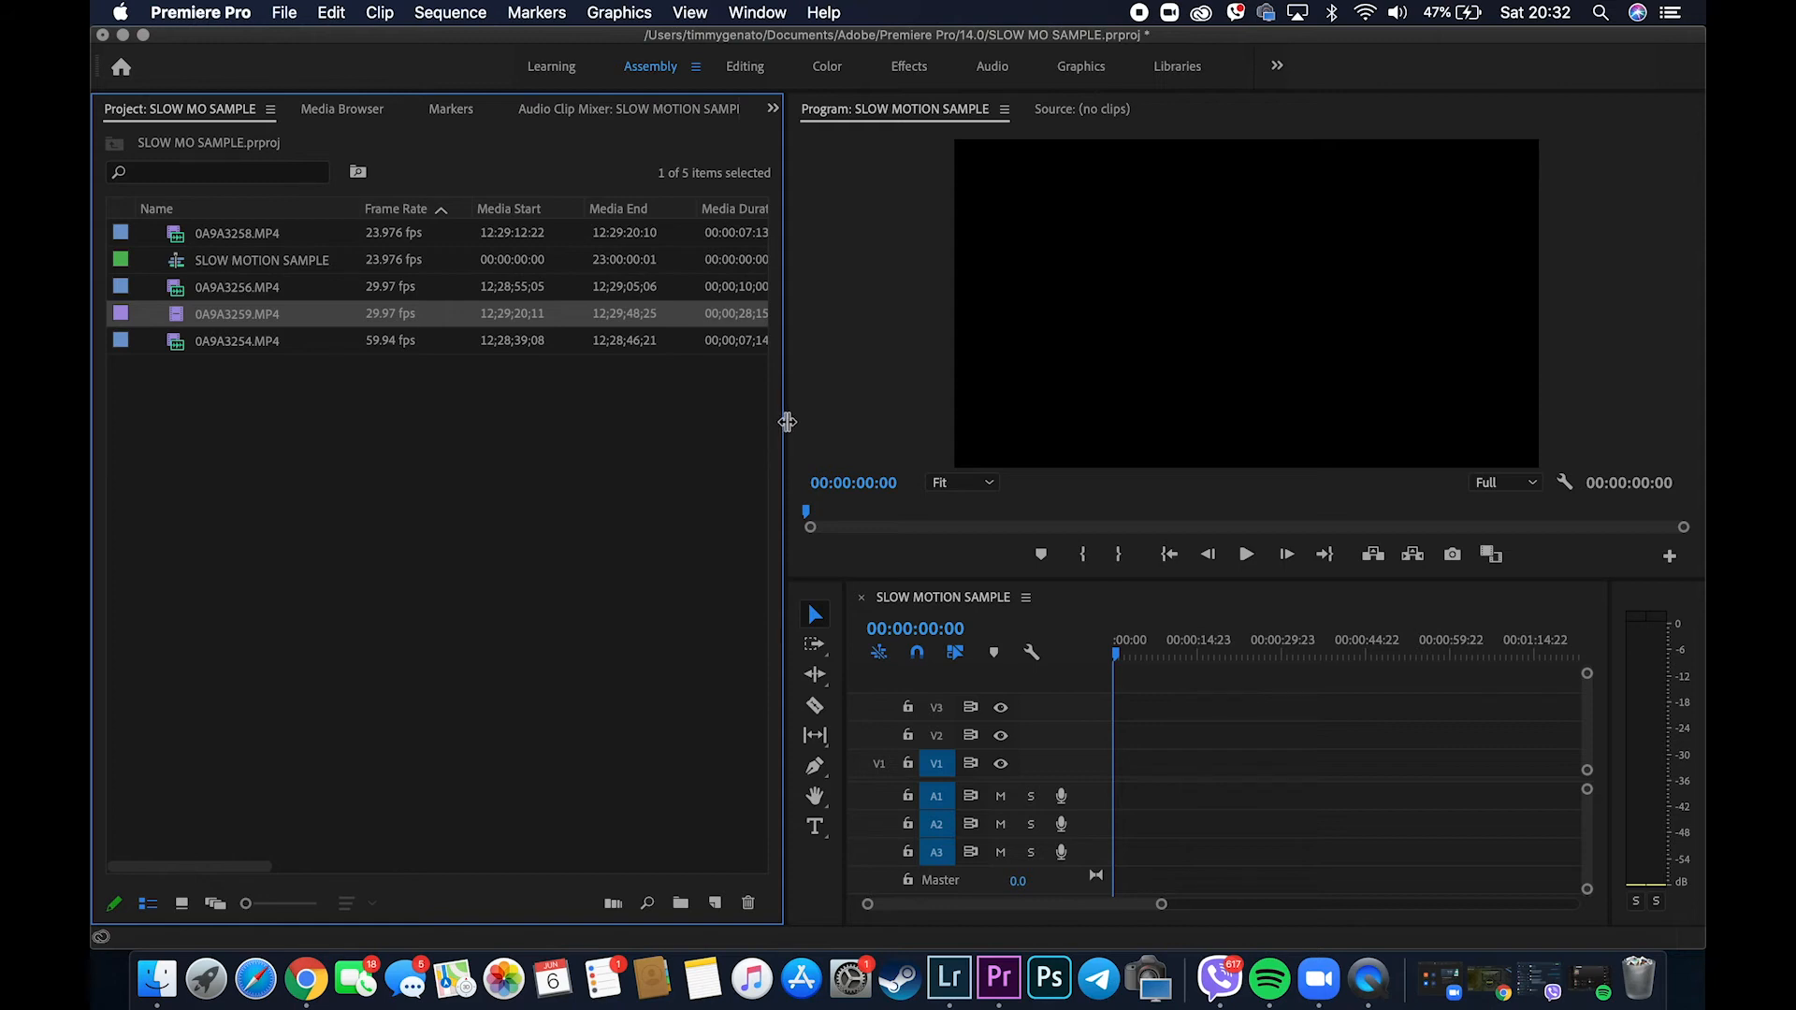
Place the clip 0A9A3258.MP4 at the start of track V1 in the sequence and play it.
drag(785, 428, 702, 437)
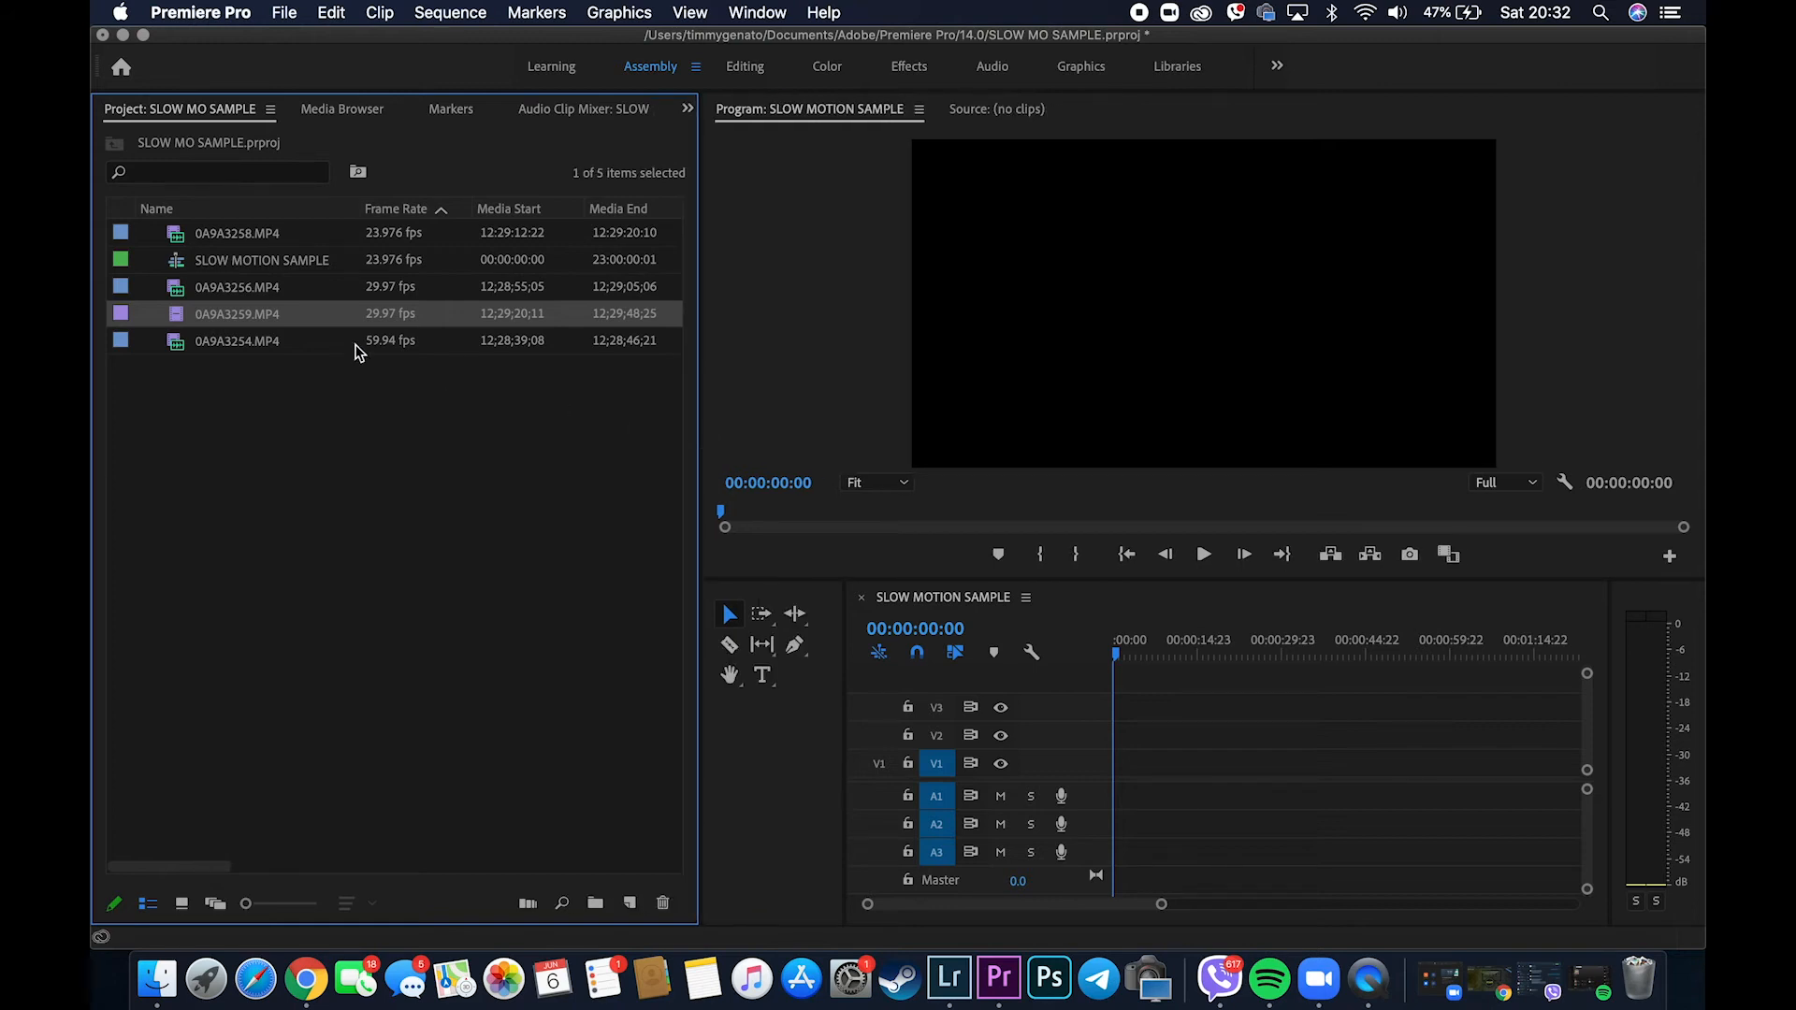
click(252, 233)
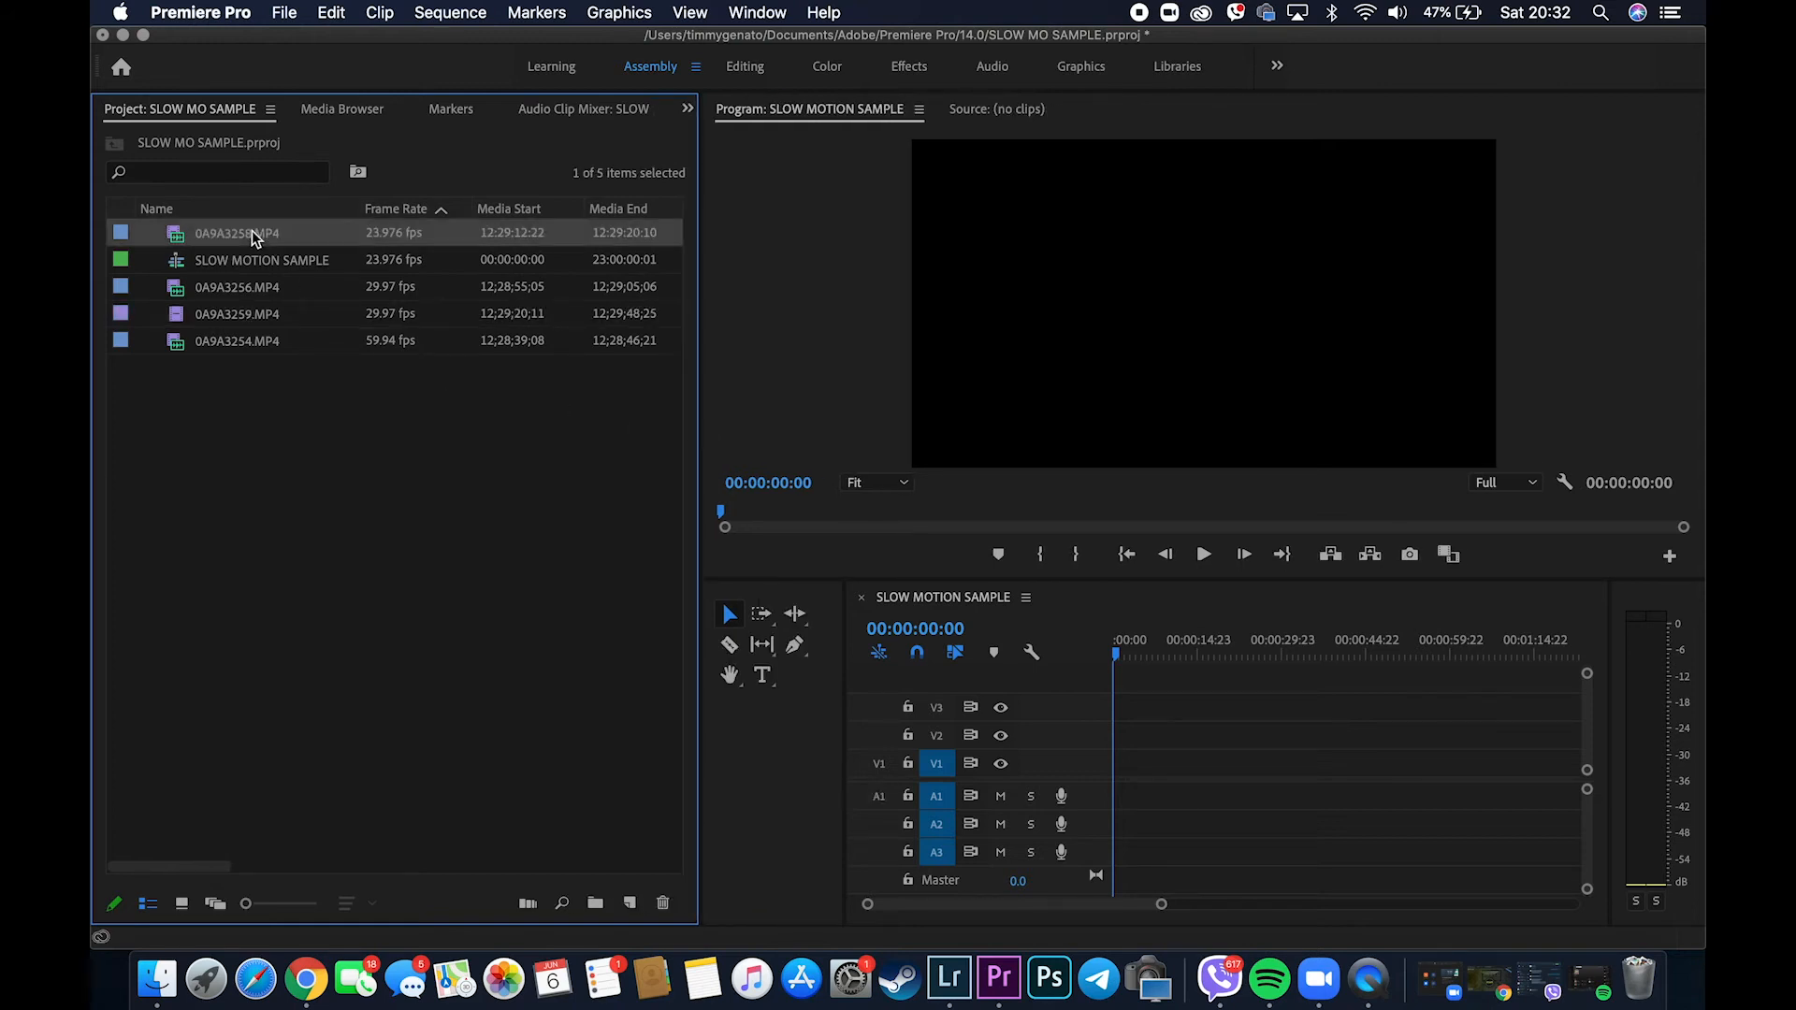
drag(252, 234, 1115, 781)
key(space)
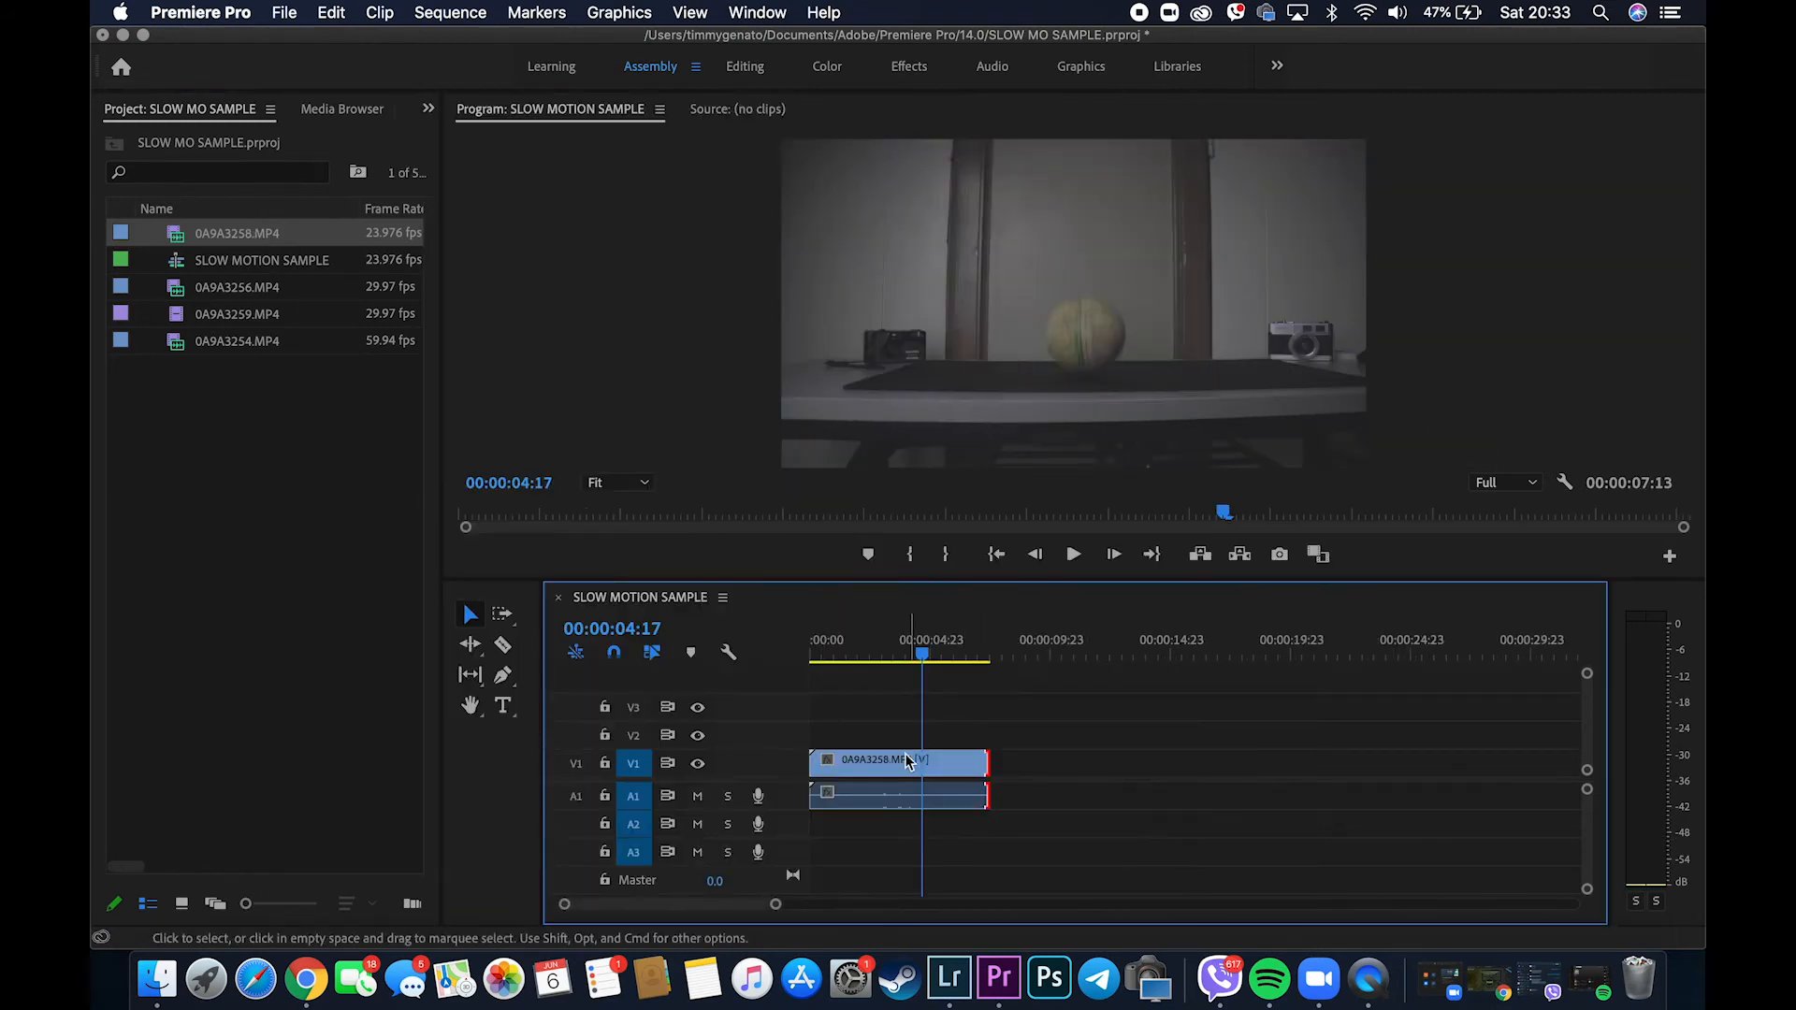
Set the speed of the 0A9A3258.MP4 clip on the timeline to 90% and play the result.
click(898, 763)
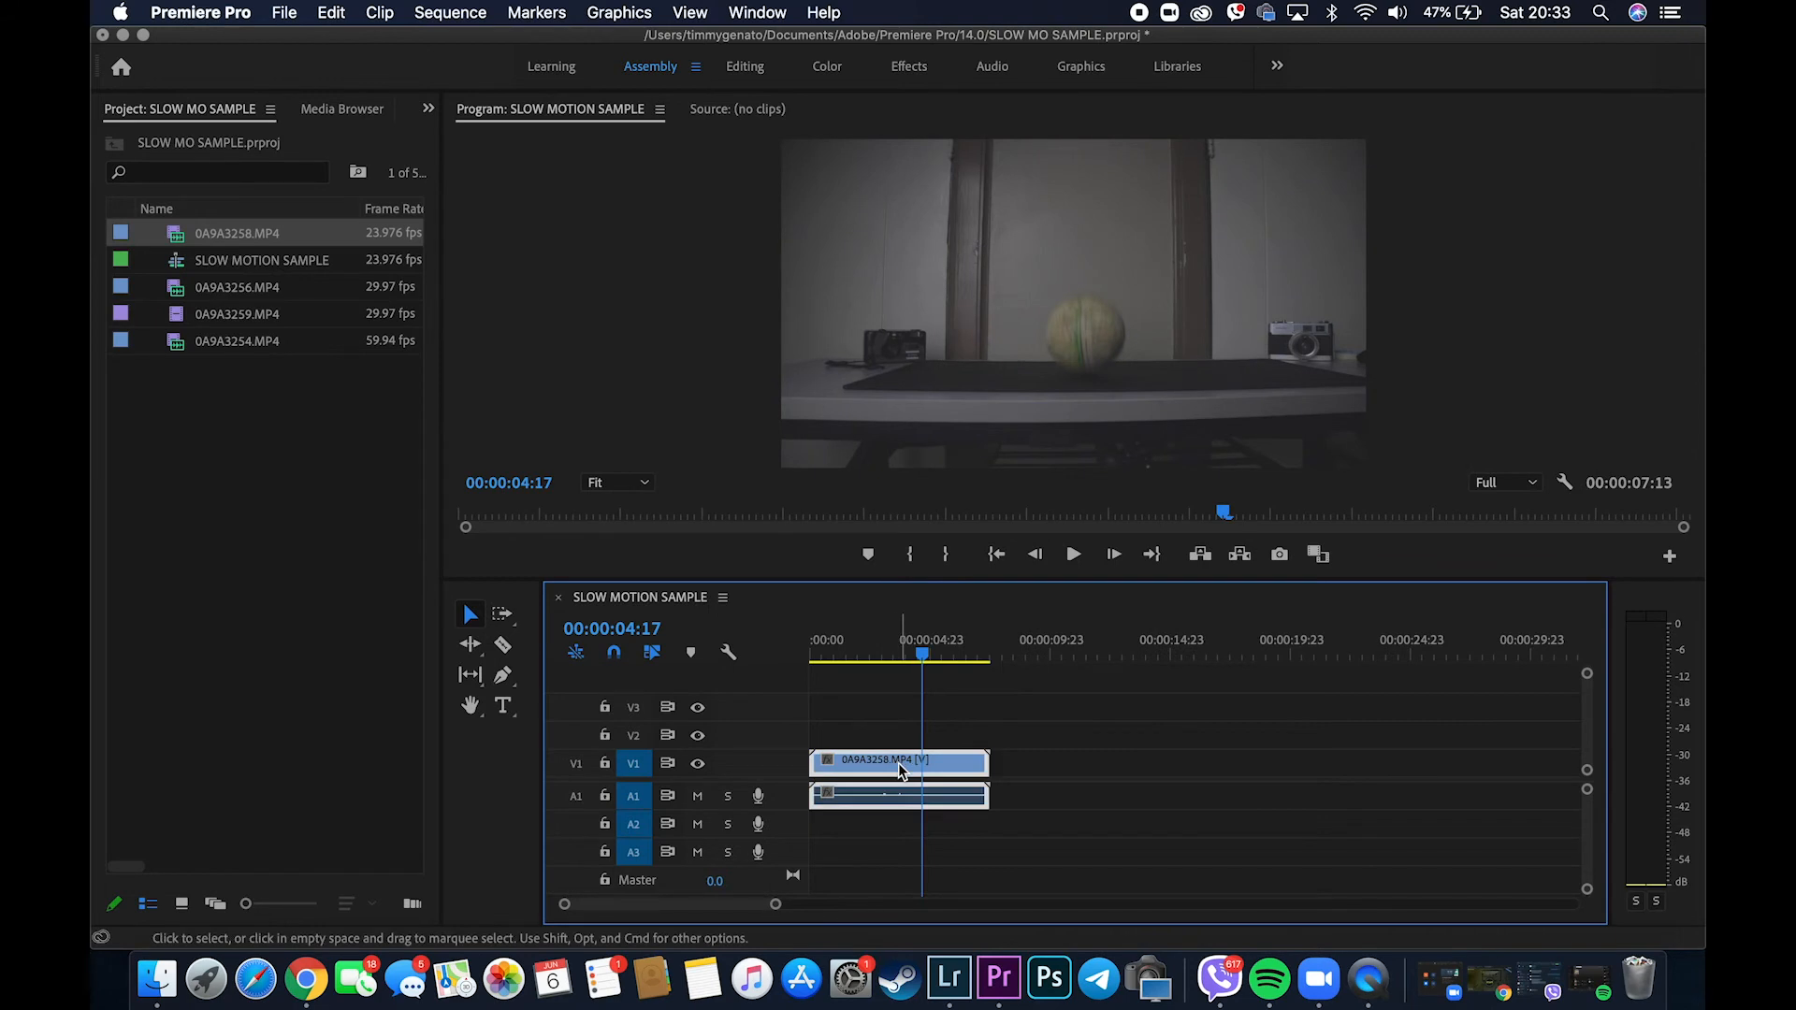
right_click(898, 762)
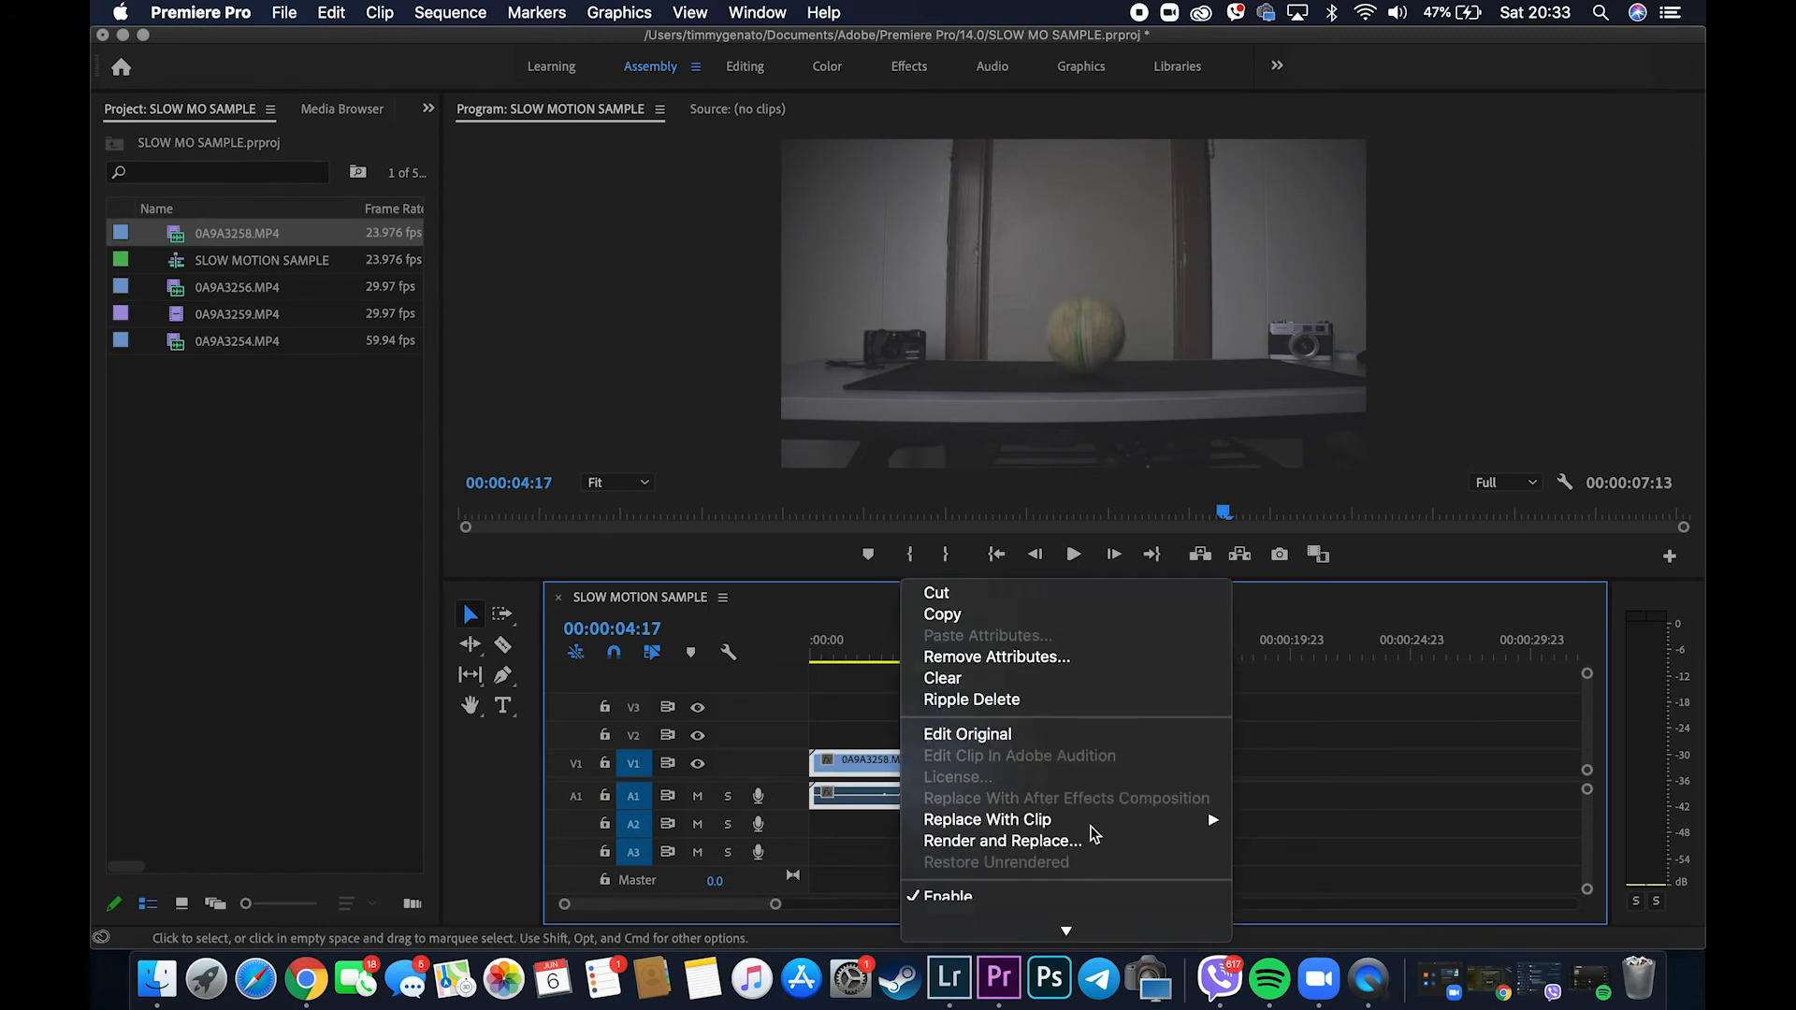
click(1056, 482)
click(916, 418)
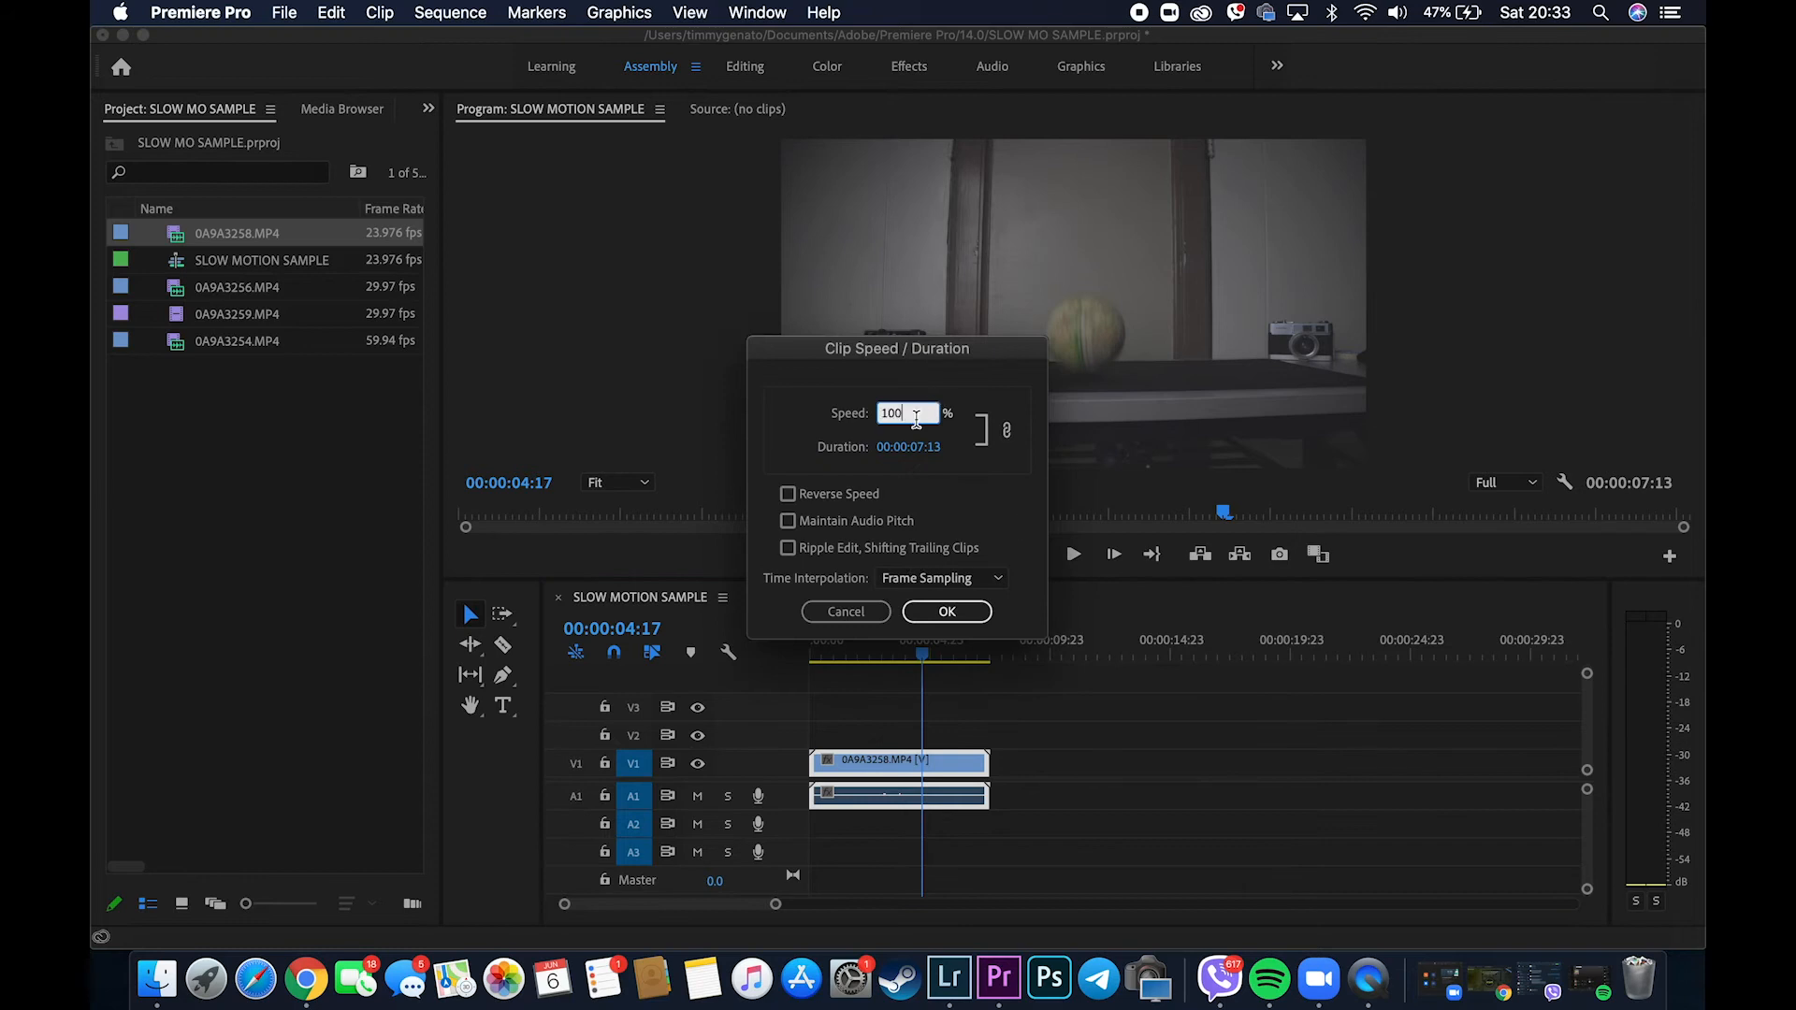
key(BackSpace)
key(BackSpace)
key(BackSpace)
text(90)
key(Return)
key(space)
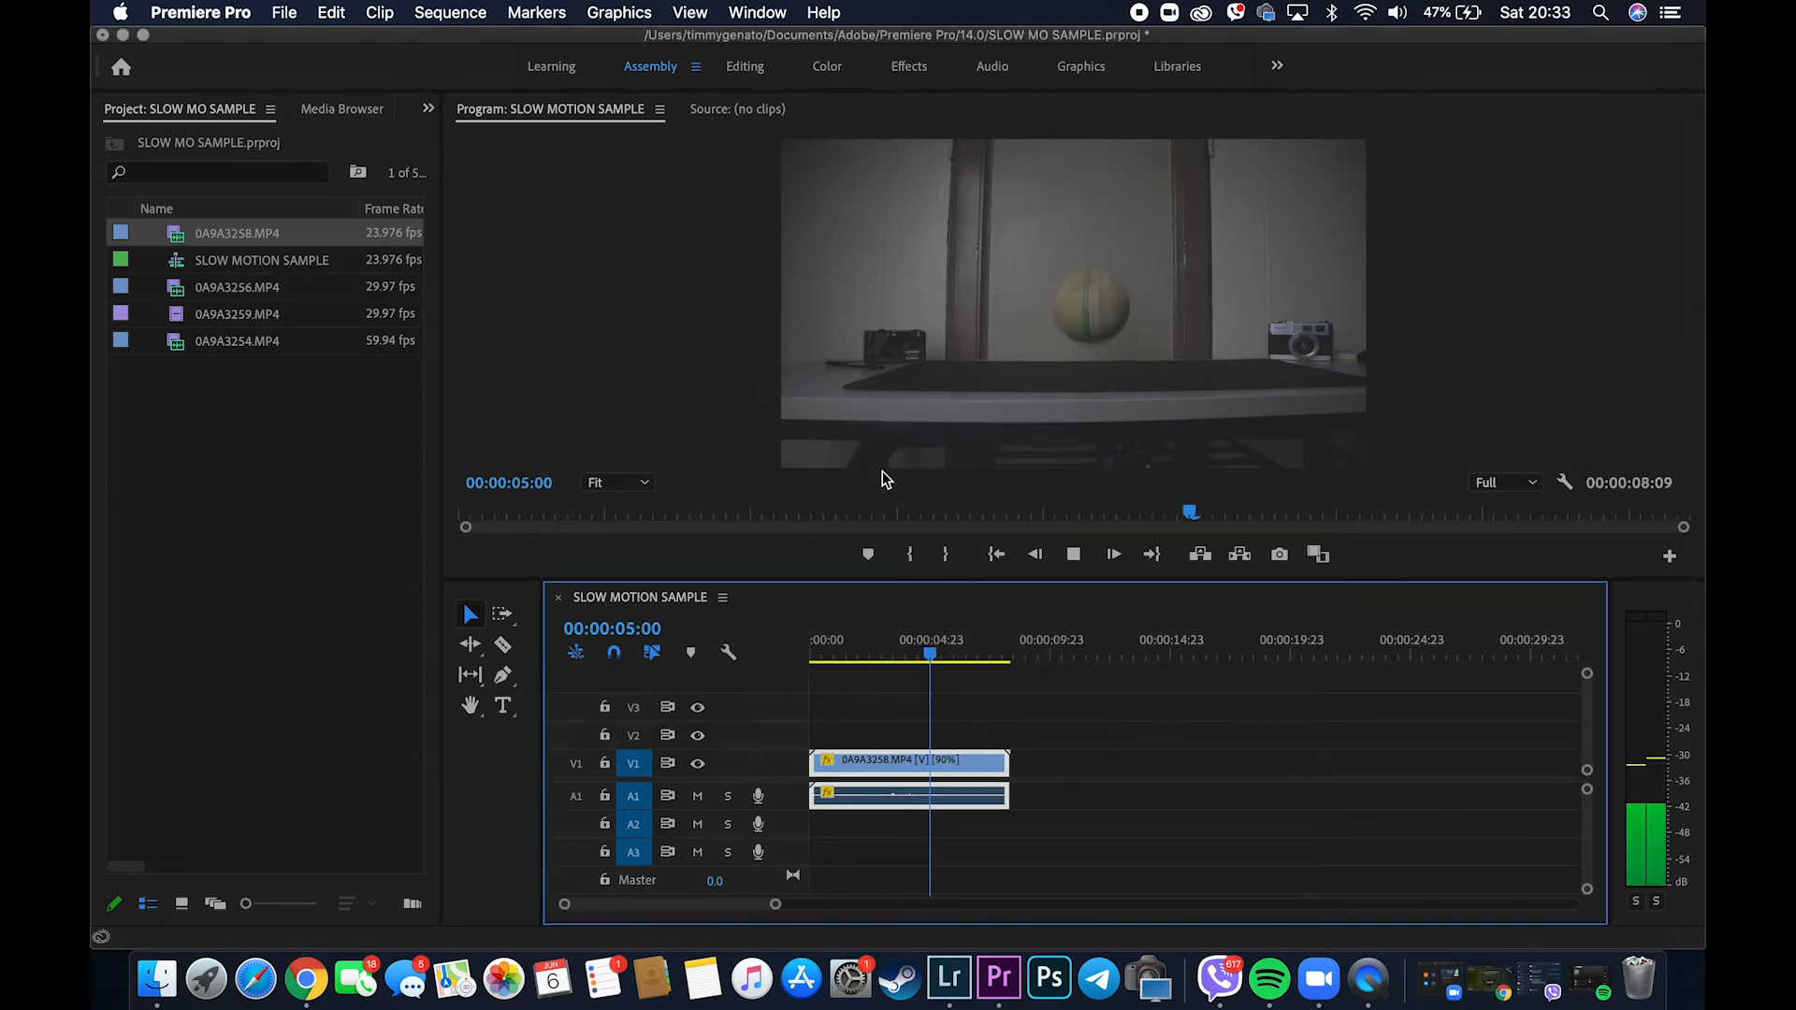
key(space)
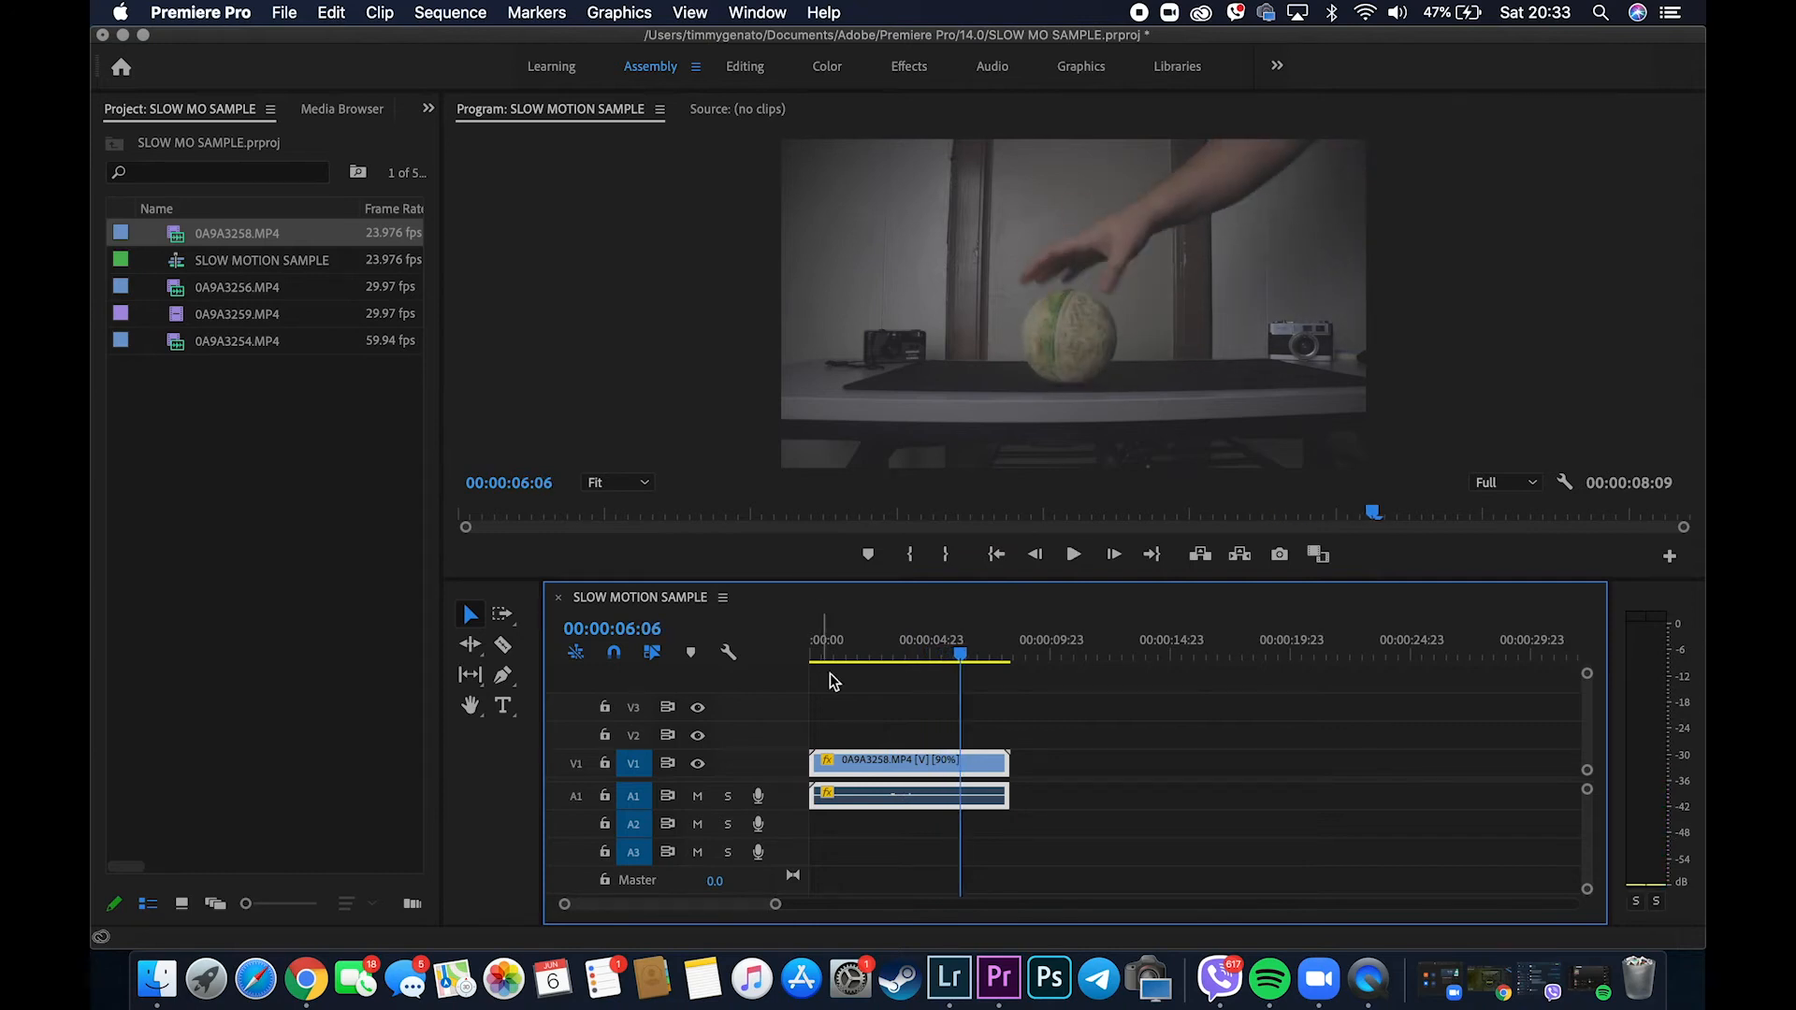
Set the speed of the 0A9A3258.MP4 clip to 50% and play it from near the start.
drag(840, 644, 813, 643)
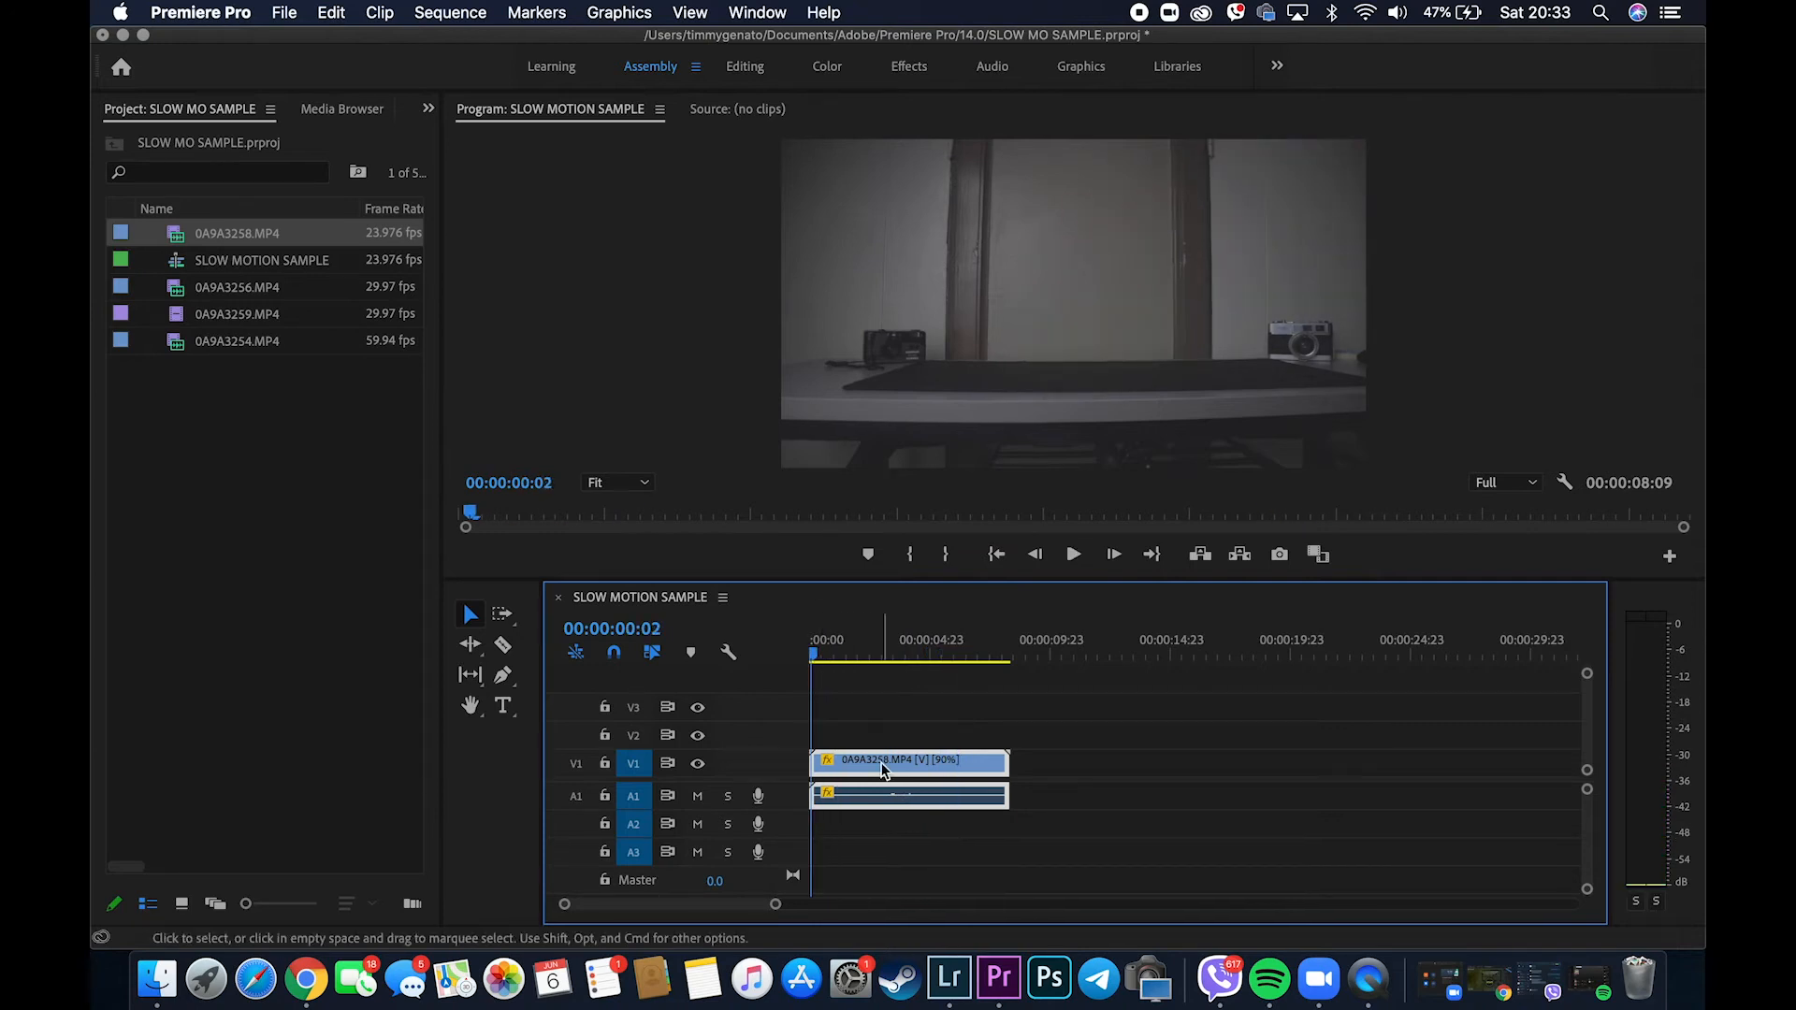
right_click(881, 762)
scroll(970, 821, down, 5)
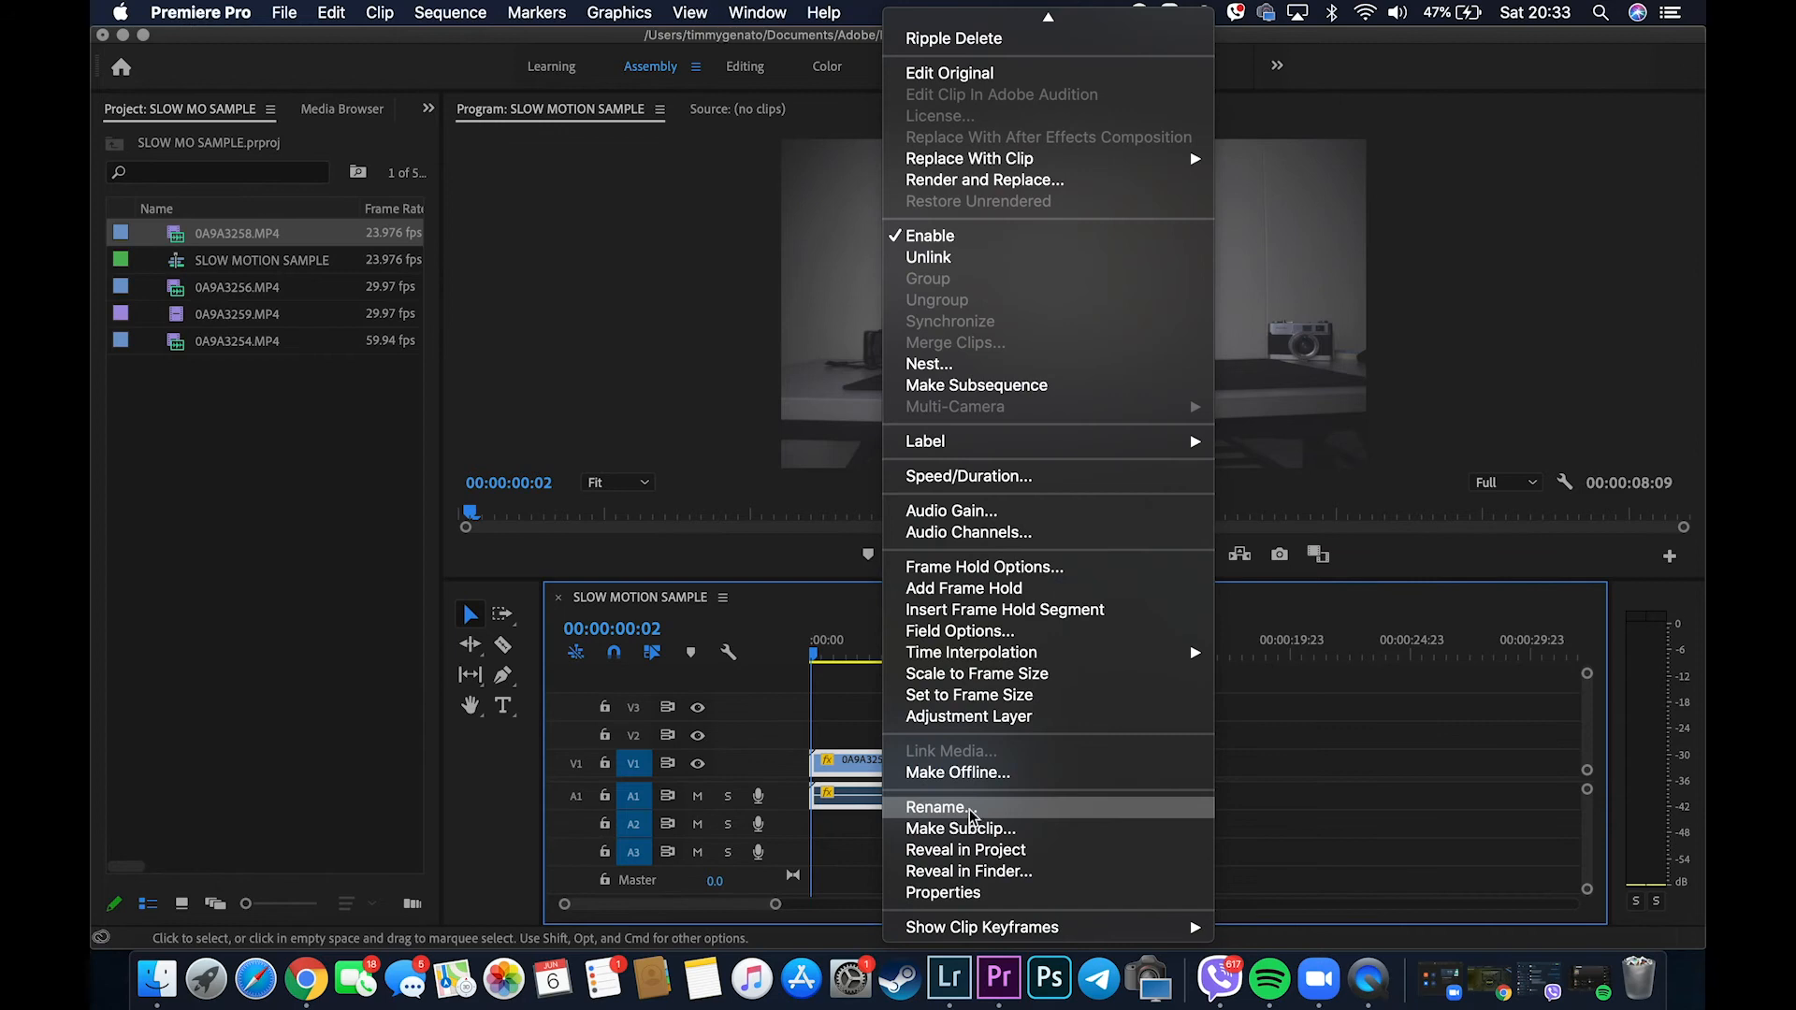
click(1010, 477)
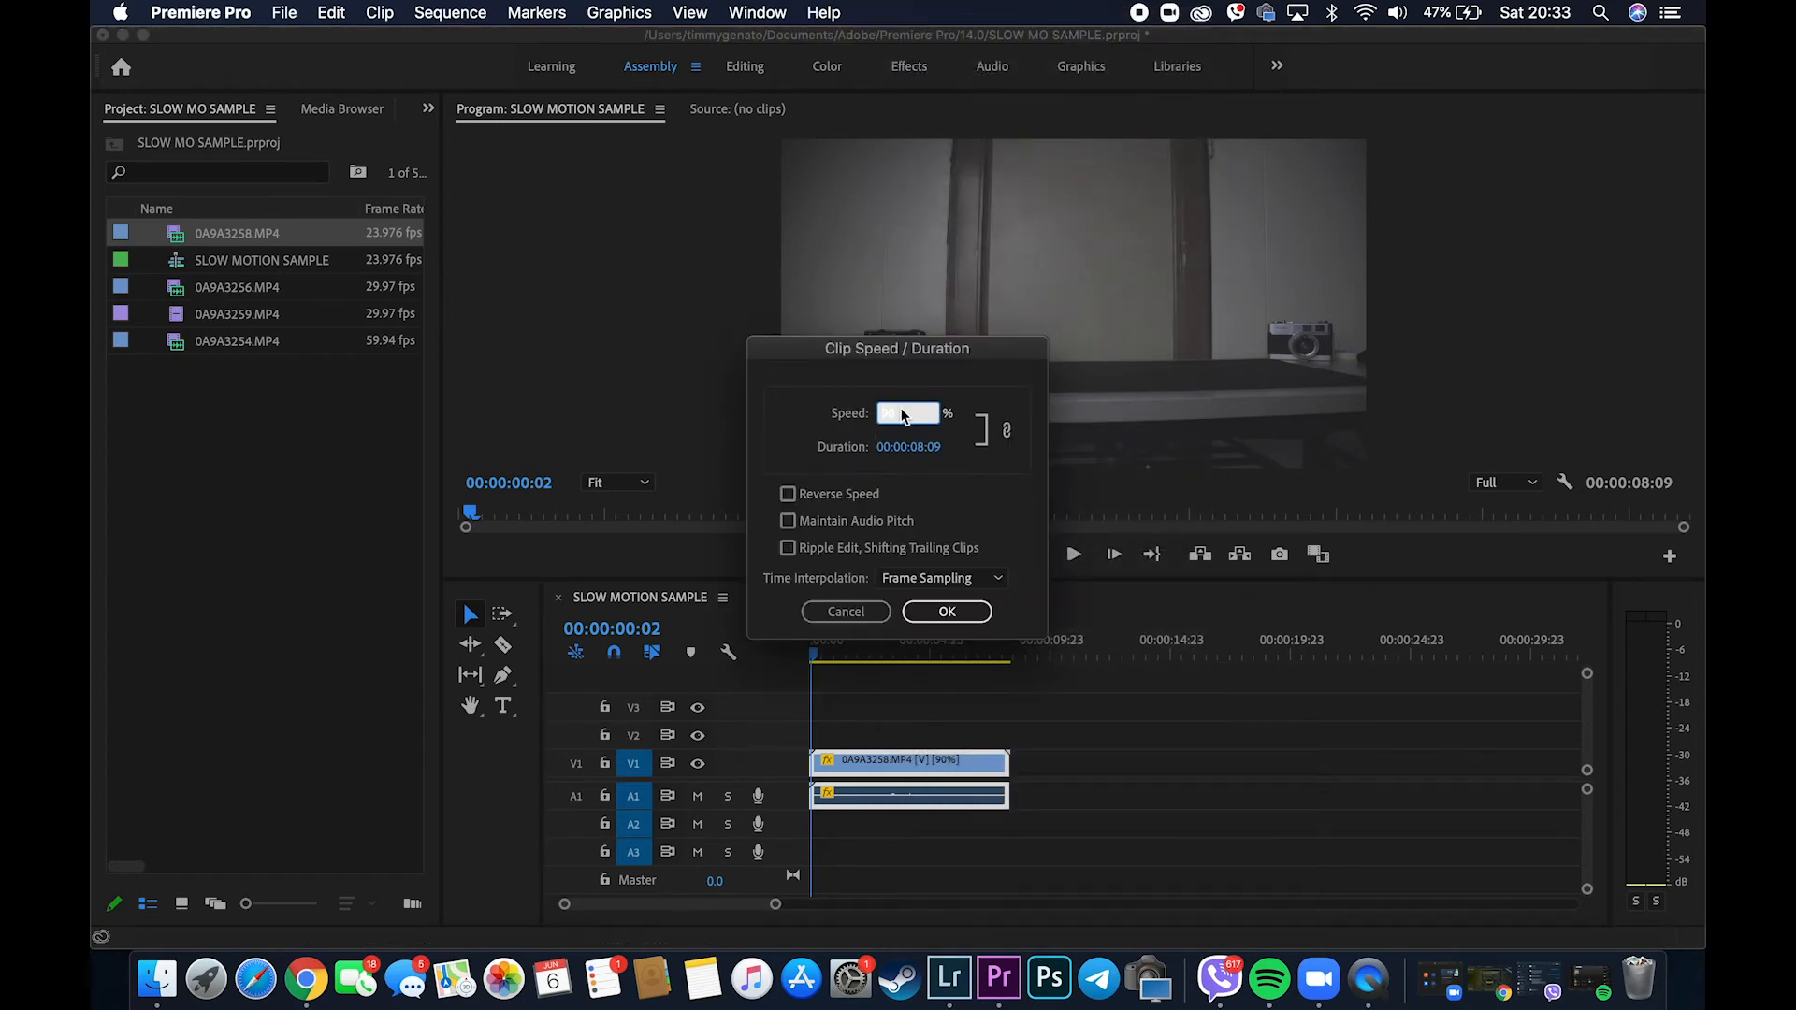
text(50)
click(926, 612)
key(space)
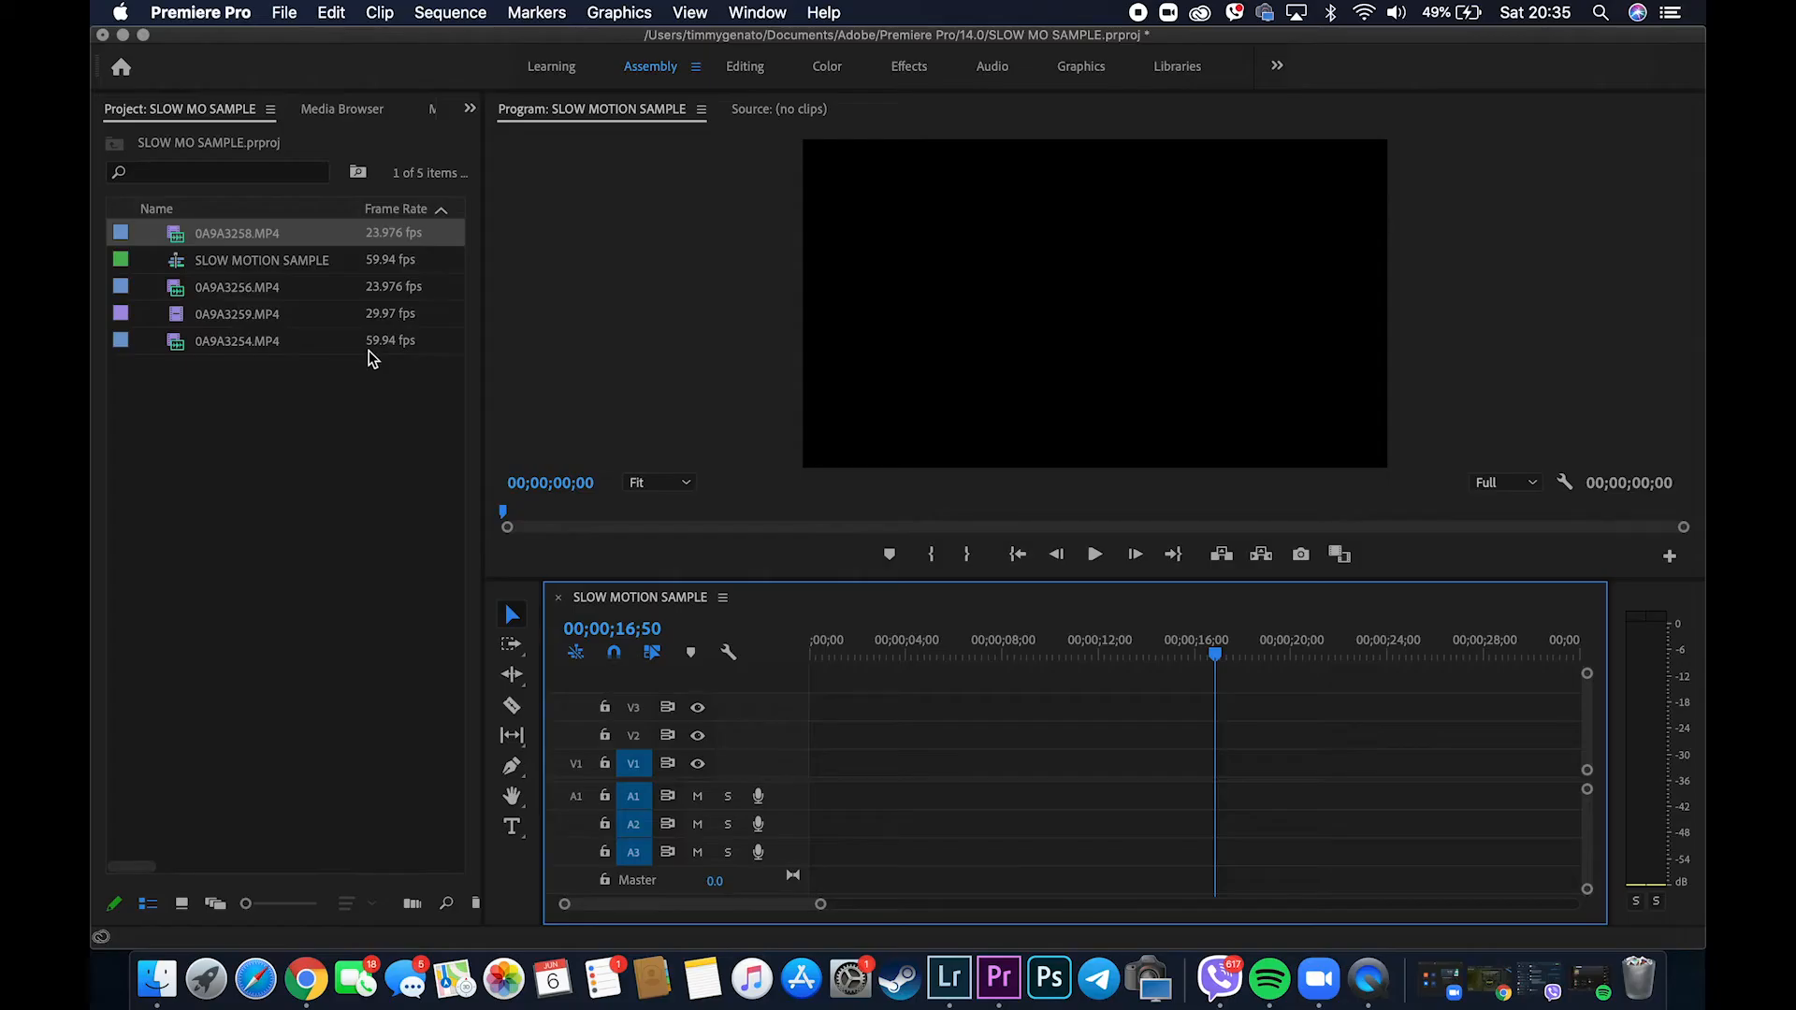
Interpret the 0A9A3254.MP4 footage in the project at an assumed frame rate of 23.976 fps.
click(336, 346)
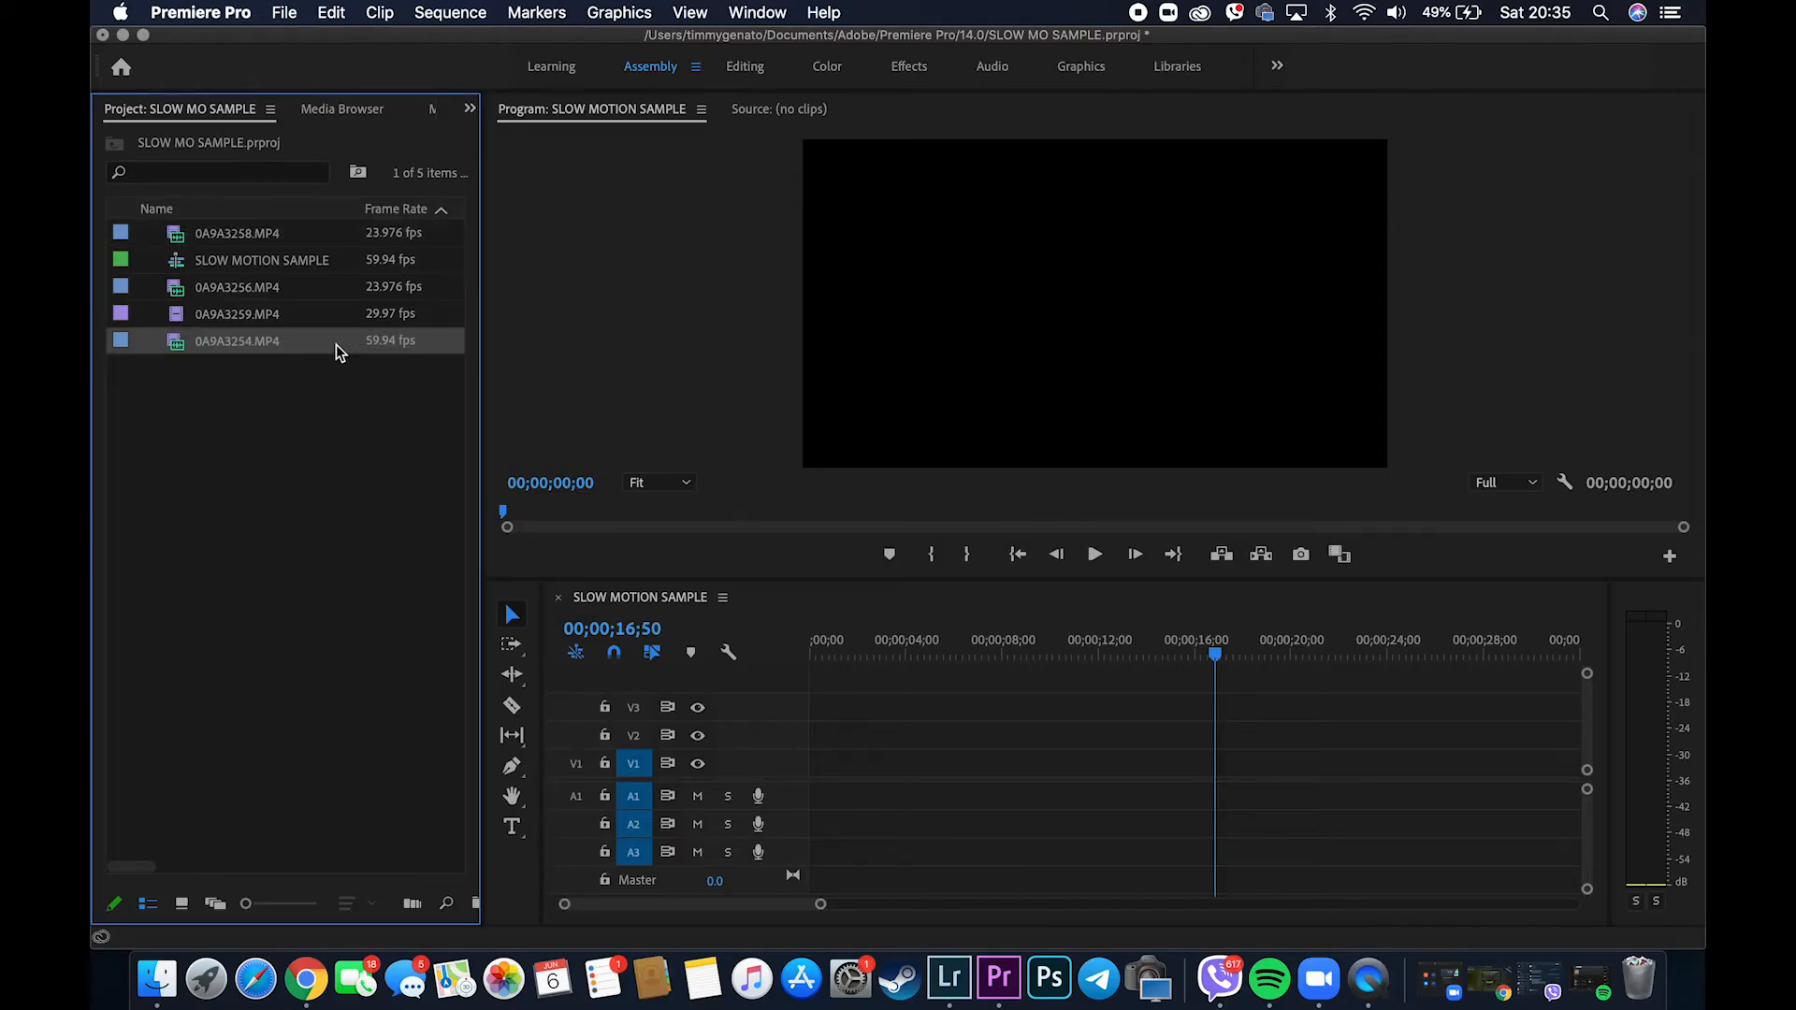
right_click(337, 352)
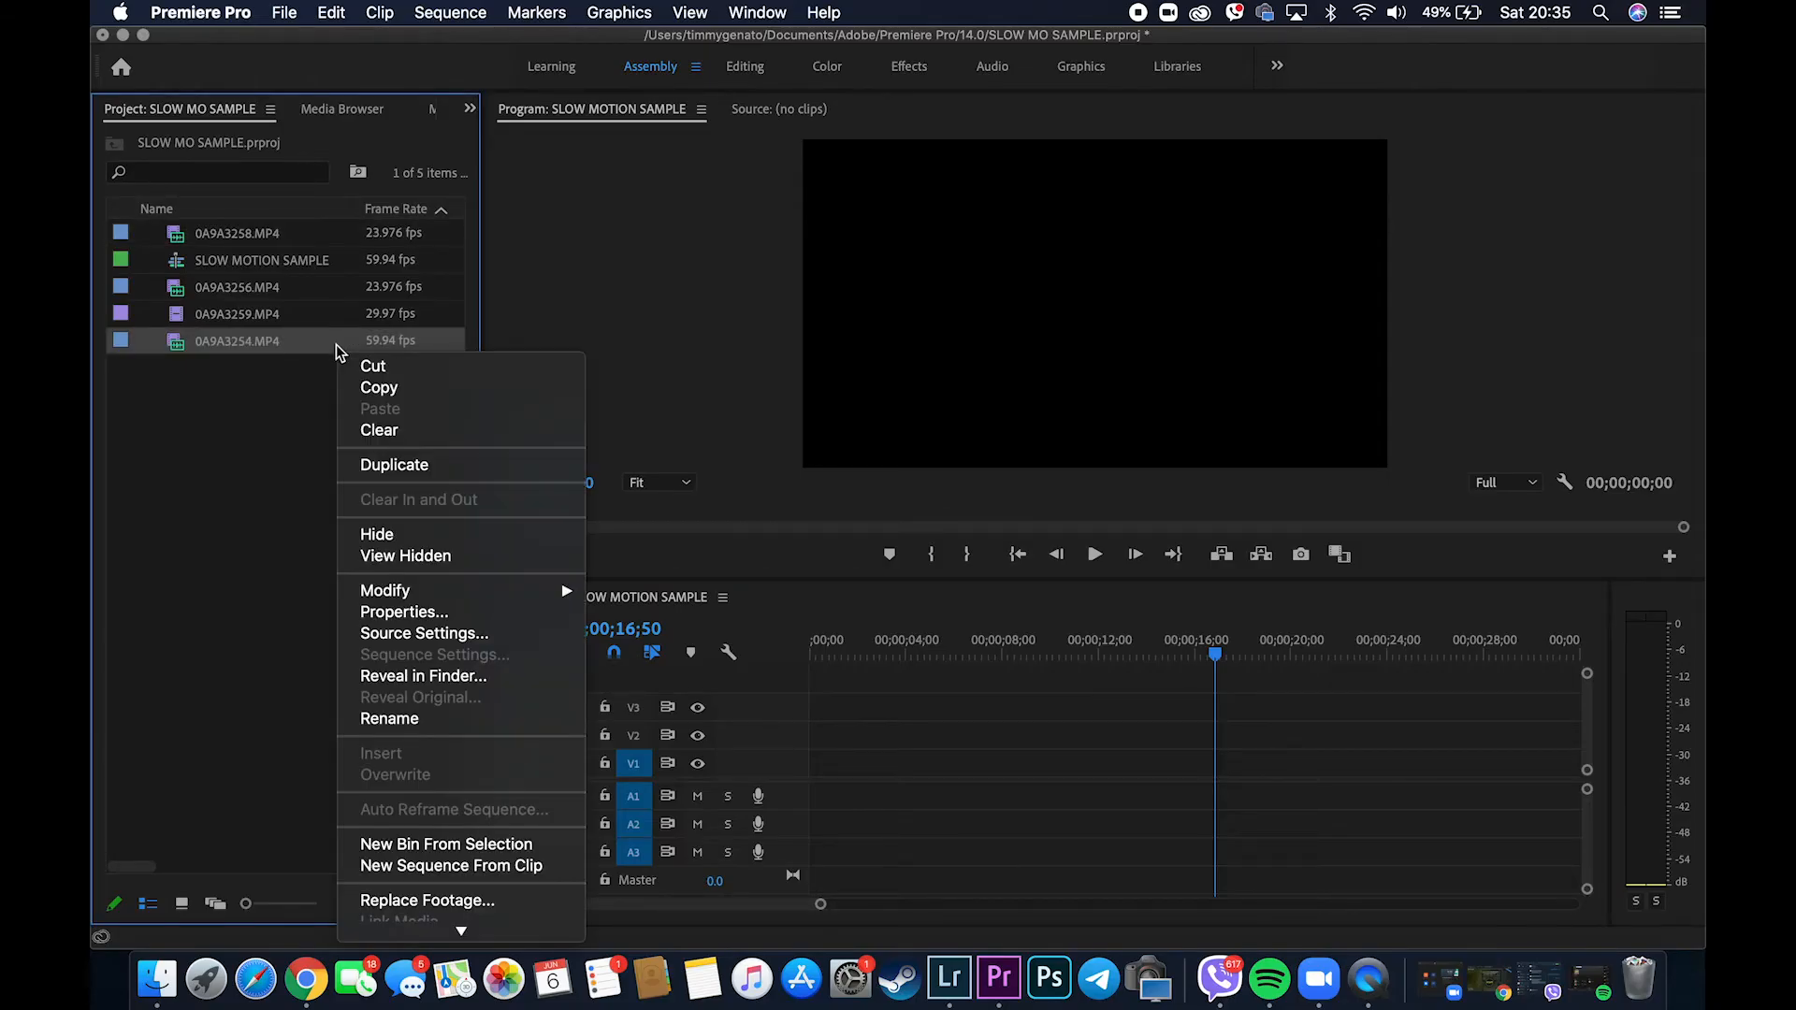
mouse_move(412, 595)
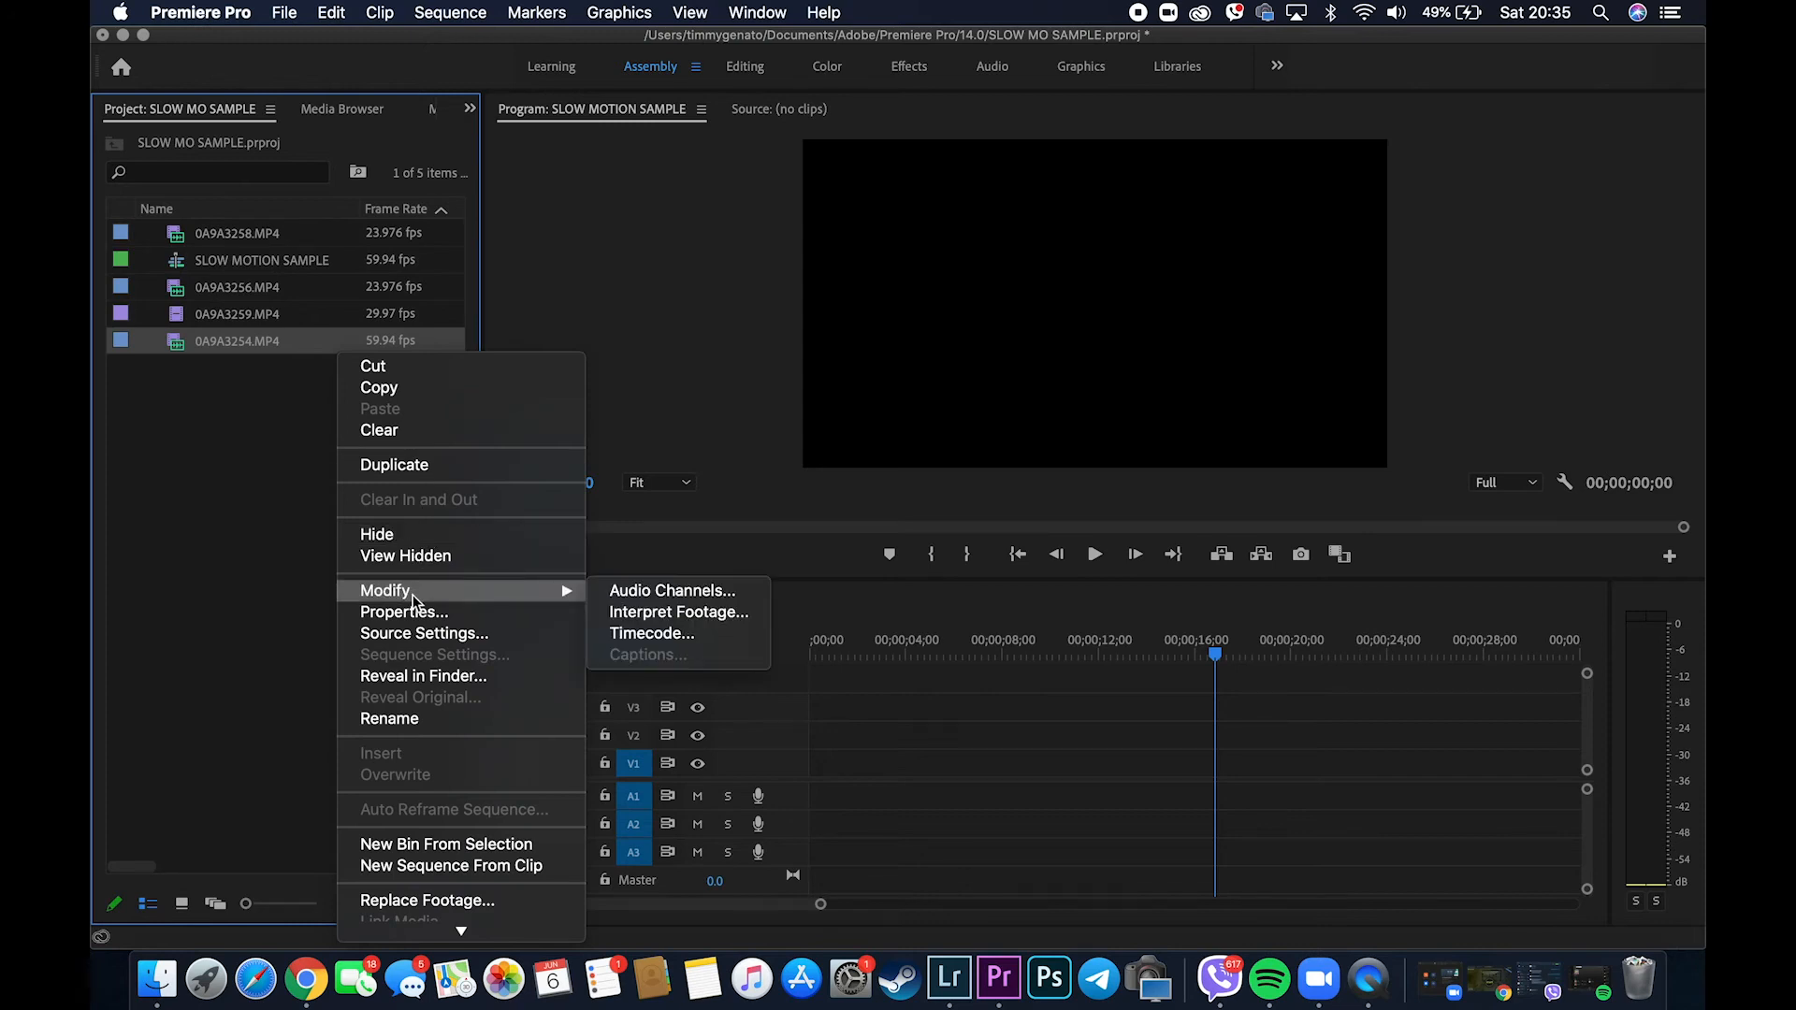
click(605, 610)
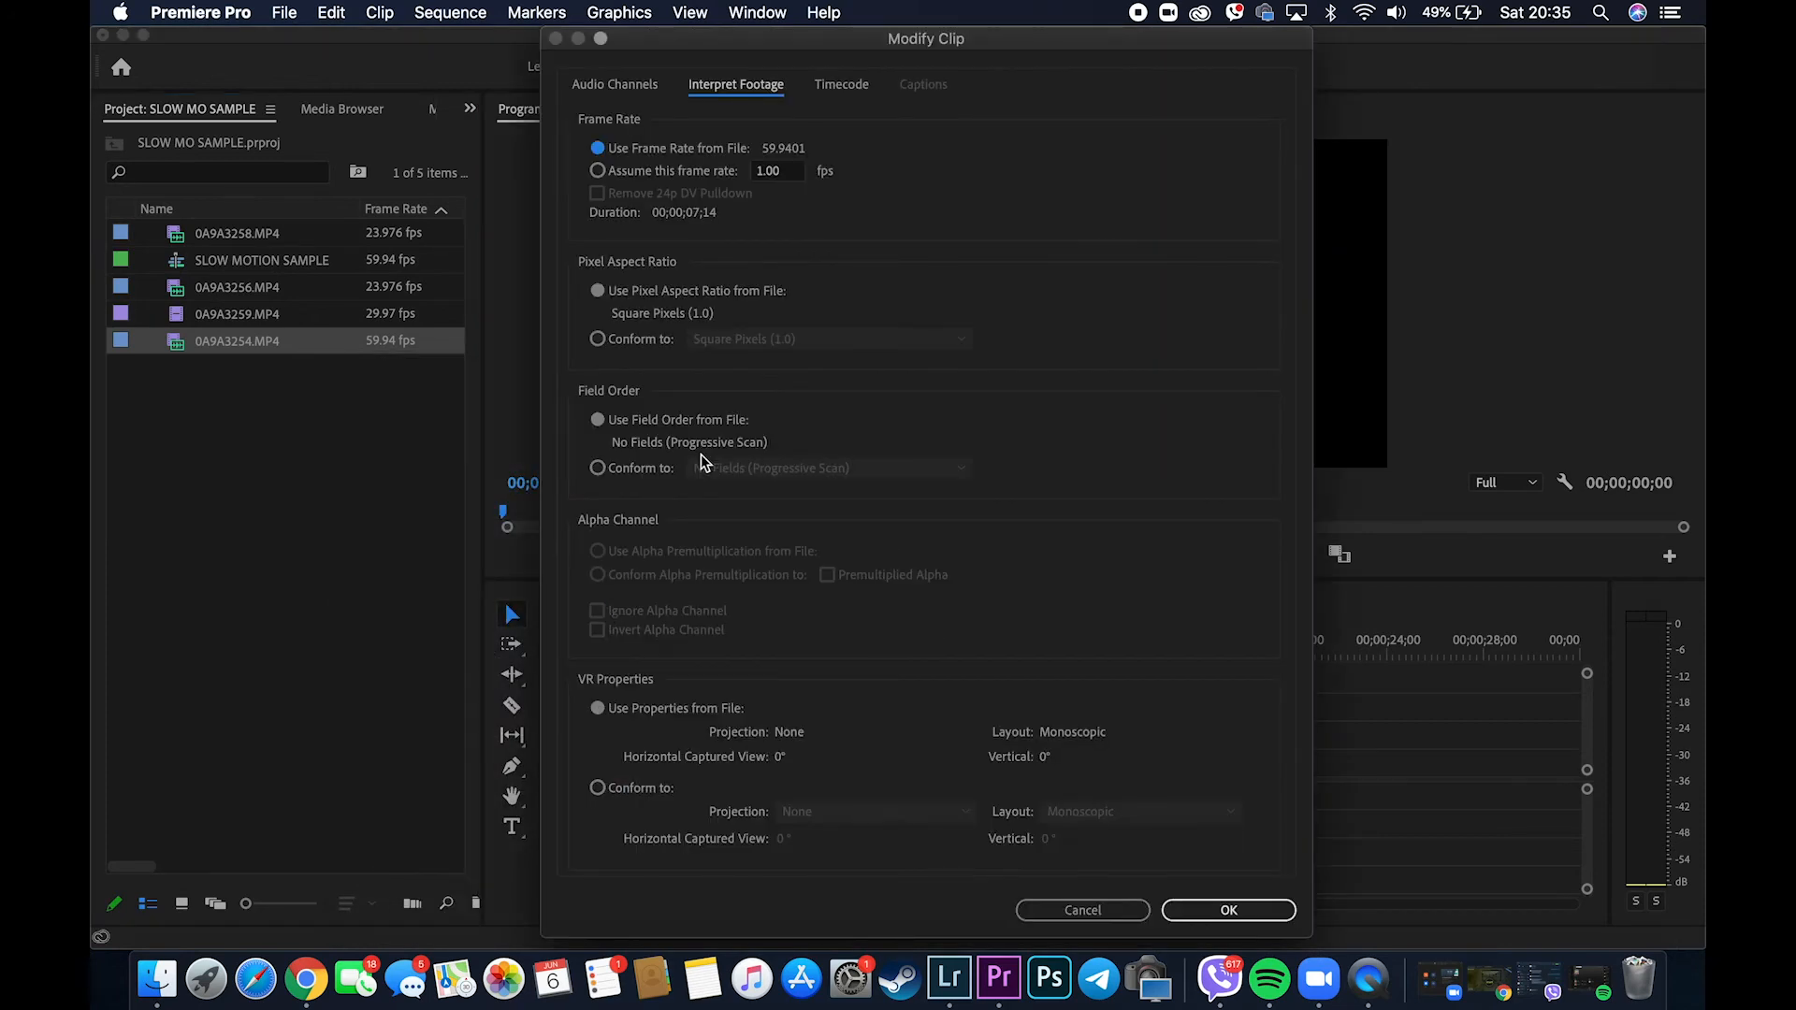
click(778, 178)
text(23.976)
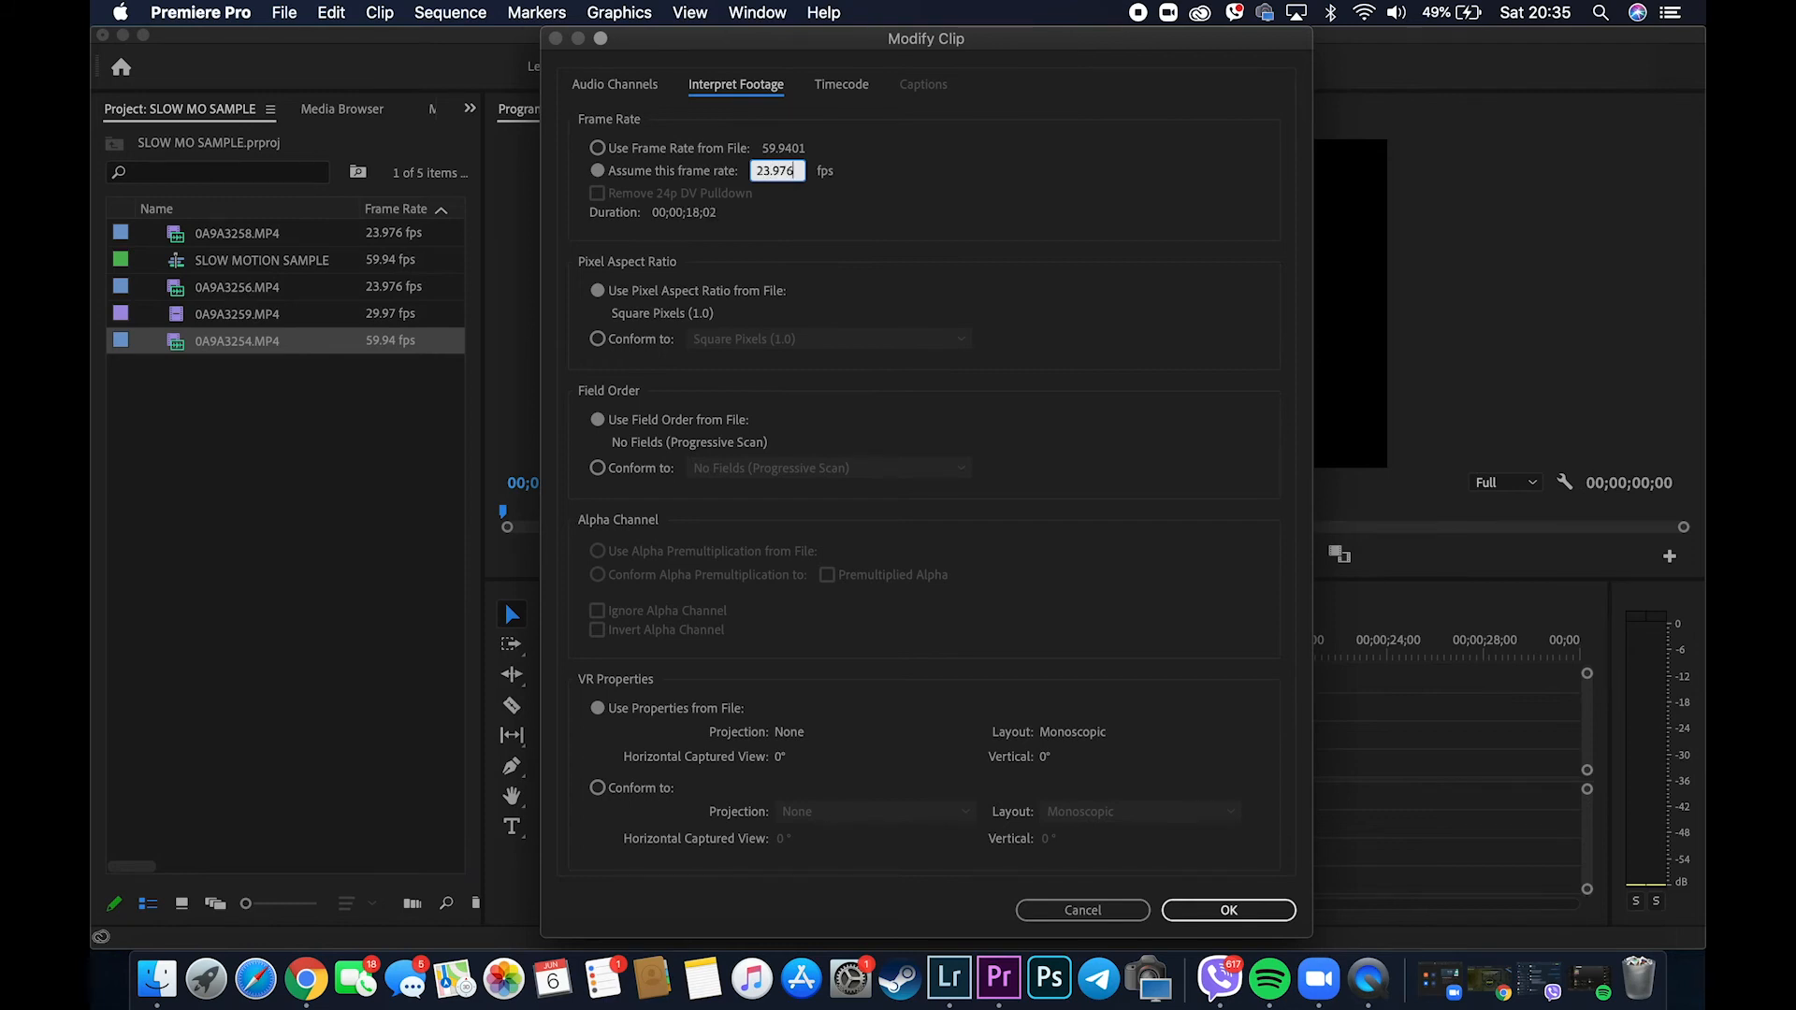
key(Return)
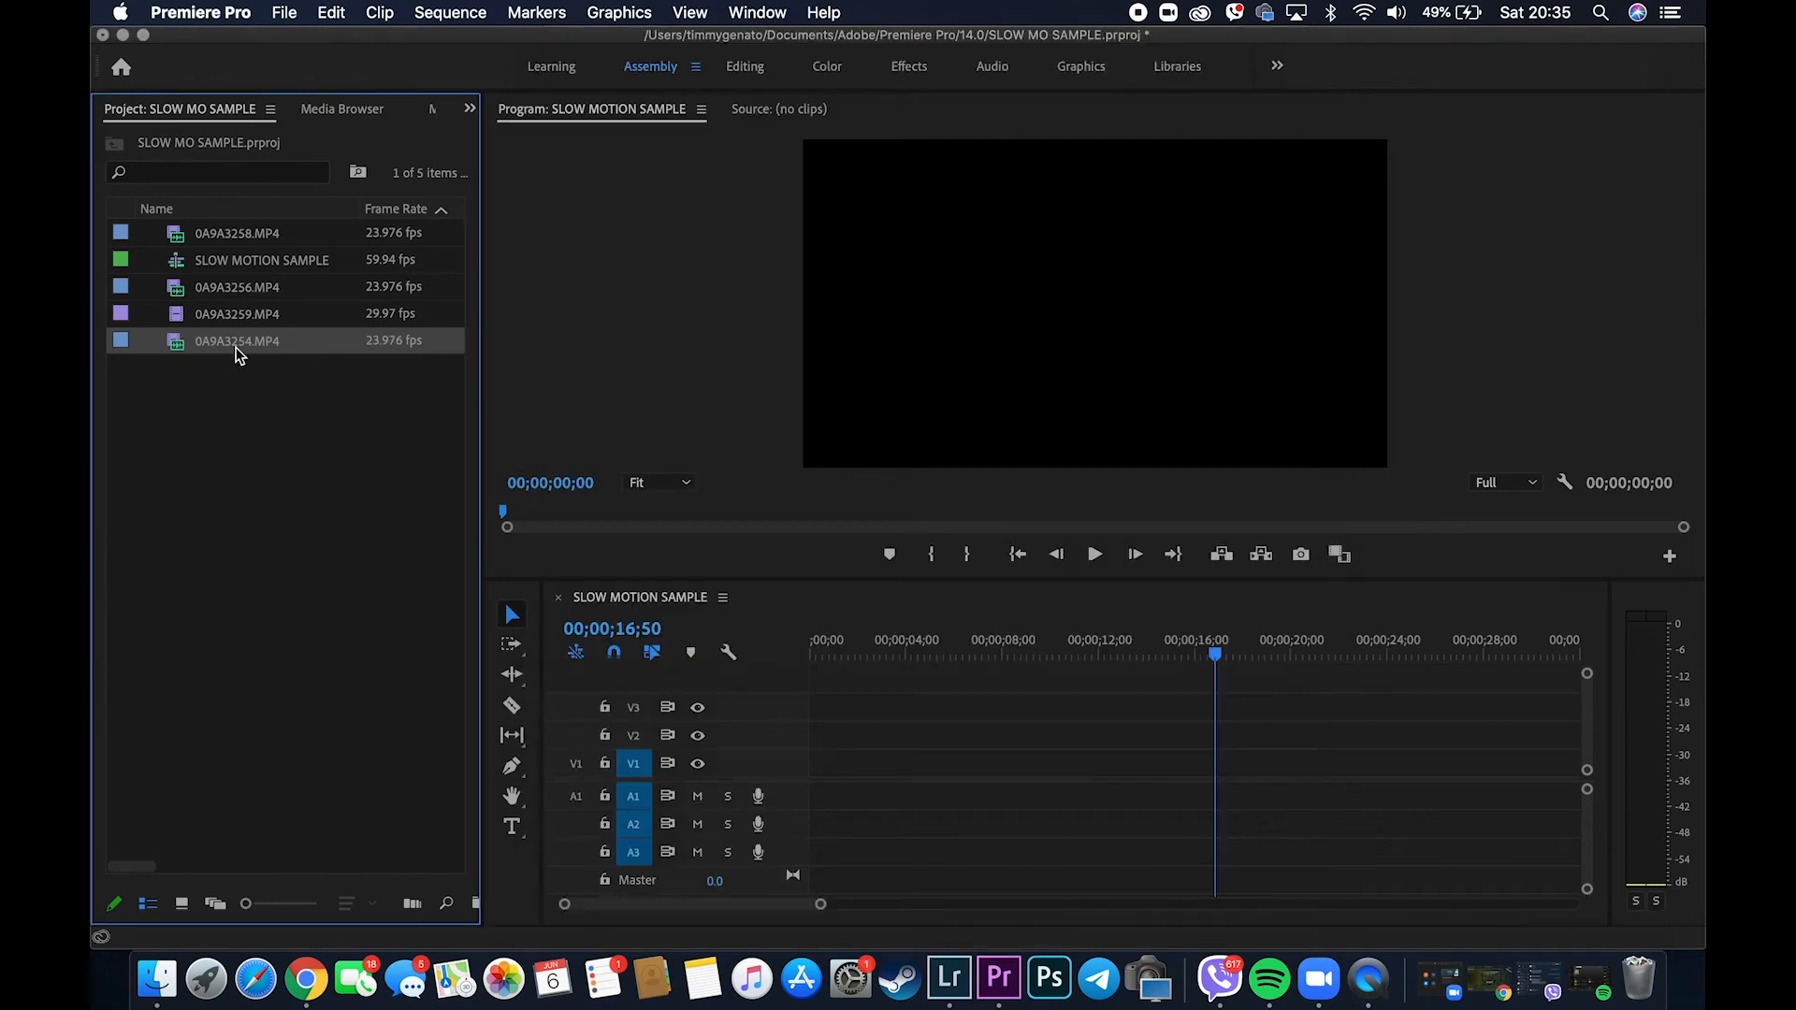
Place the reinterpreted 0A9A3254.MP4 clip on track V1, keep the existing sequence settings, and play it.
drag(201, 349, 902, 766)
click(1124, 542)
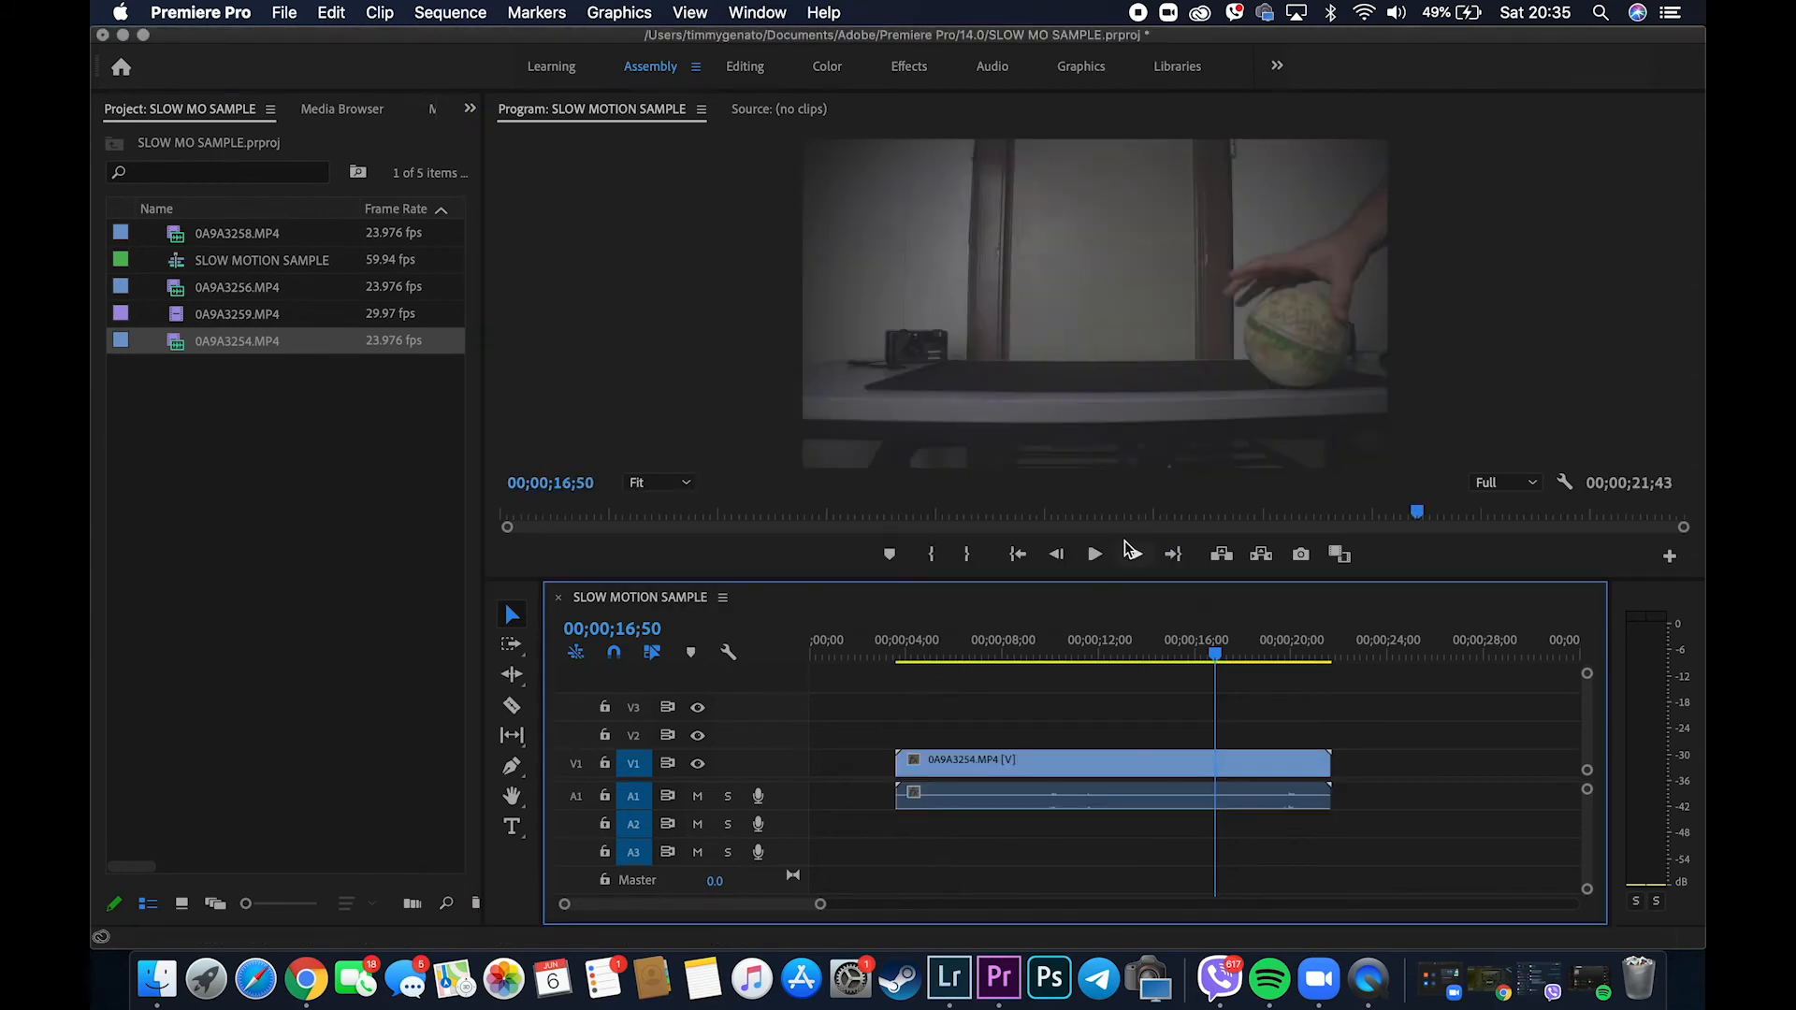
click(1048, 622)
key(space)
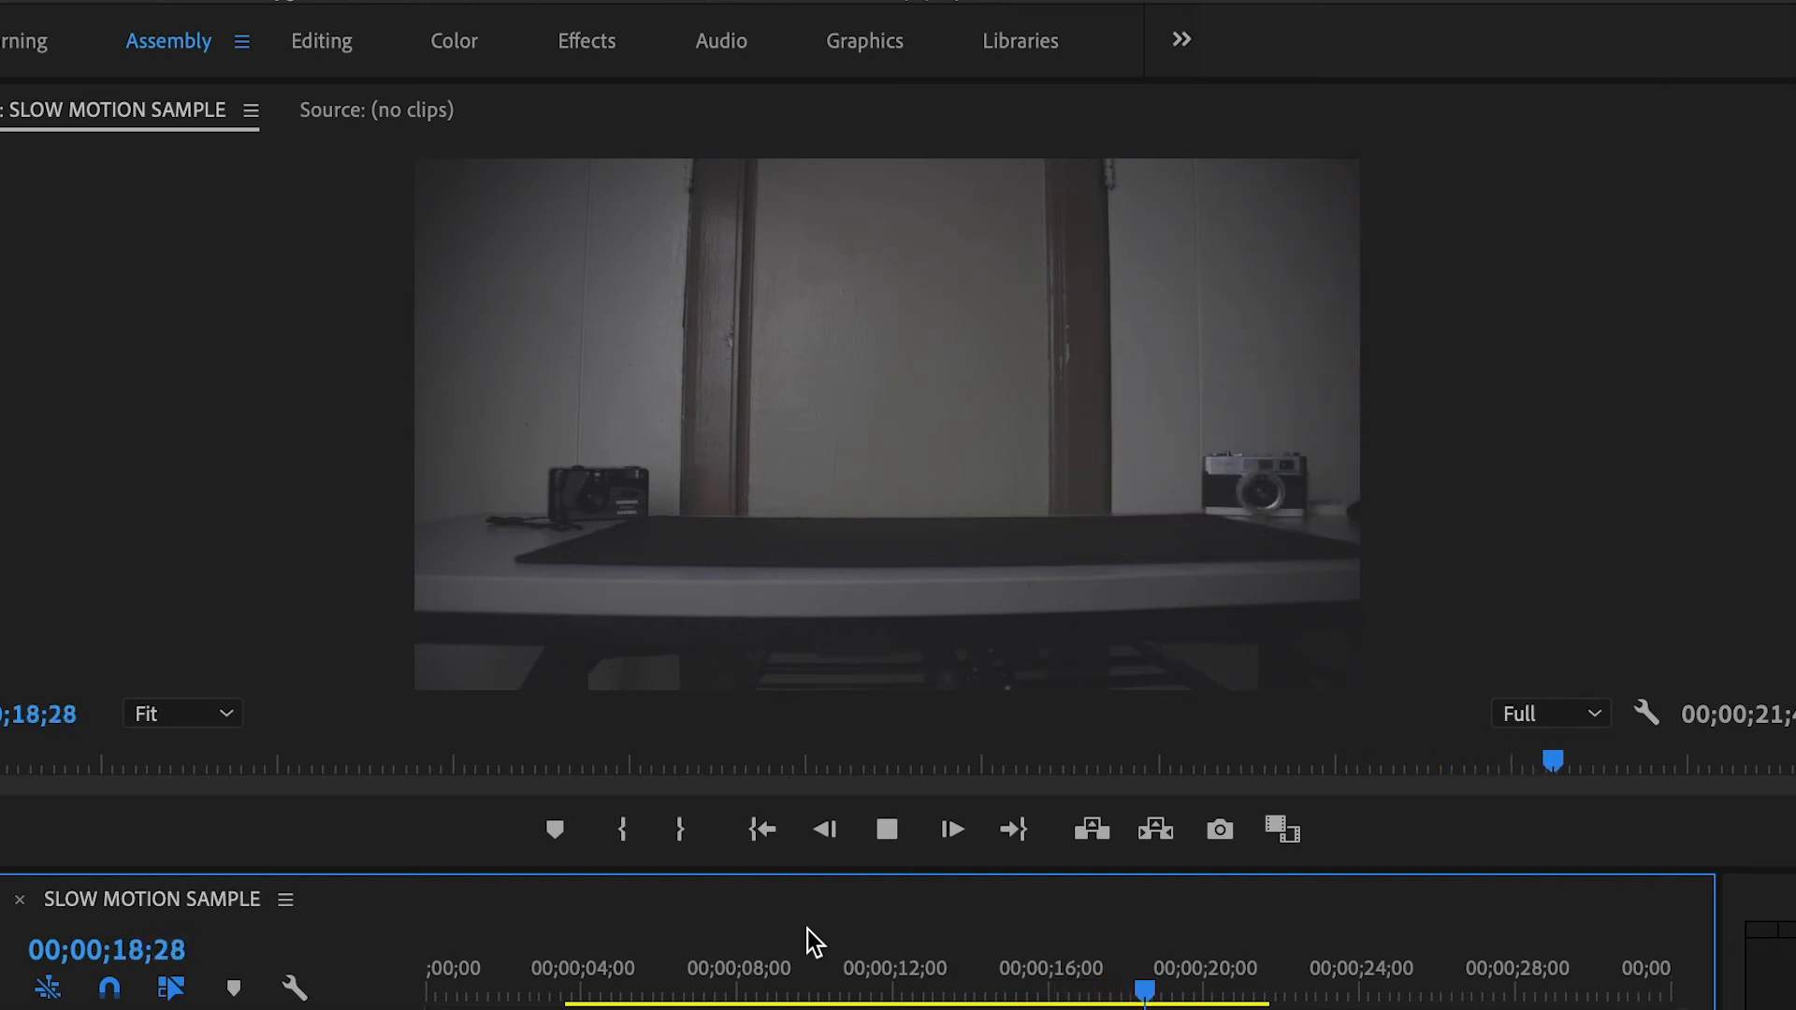
key(space)
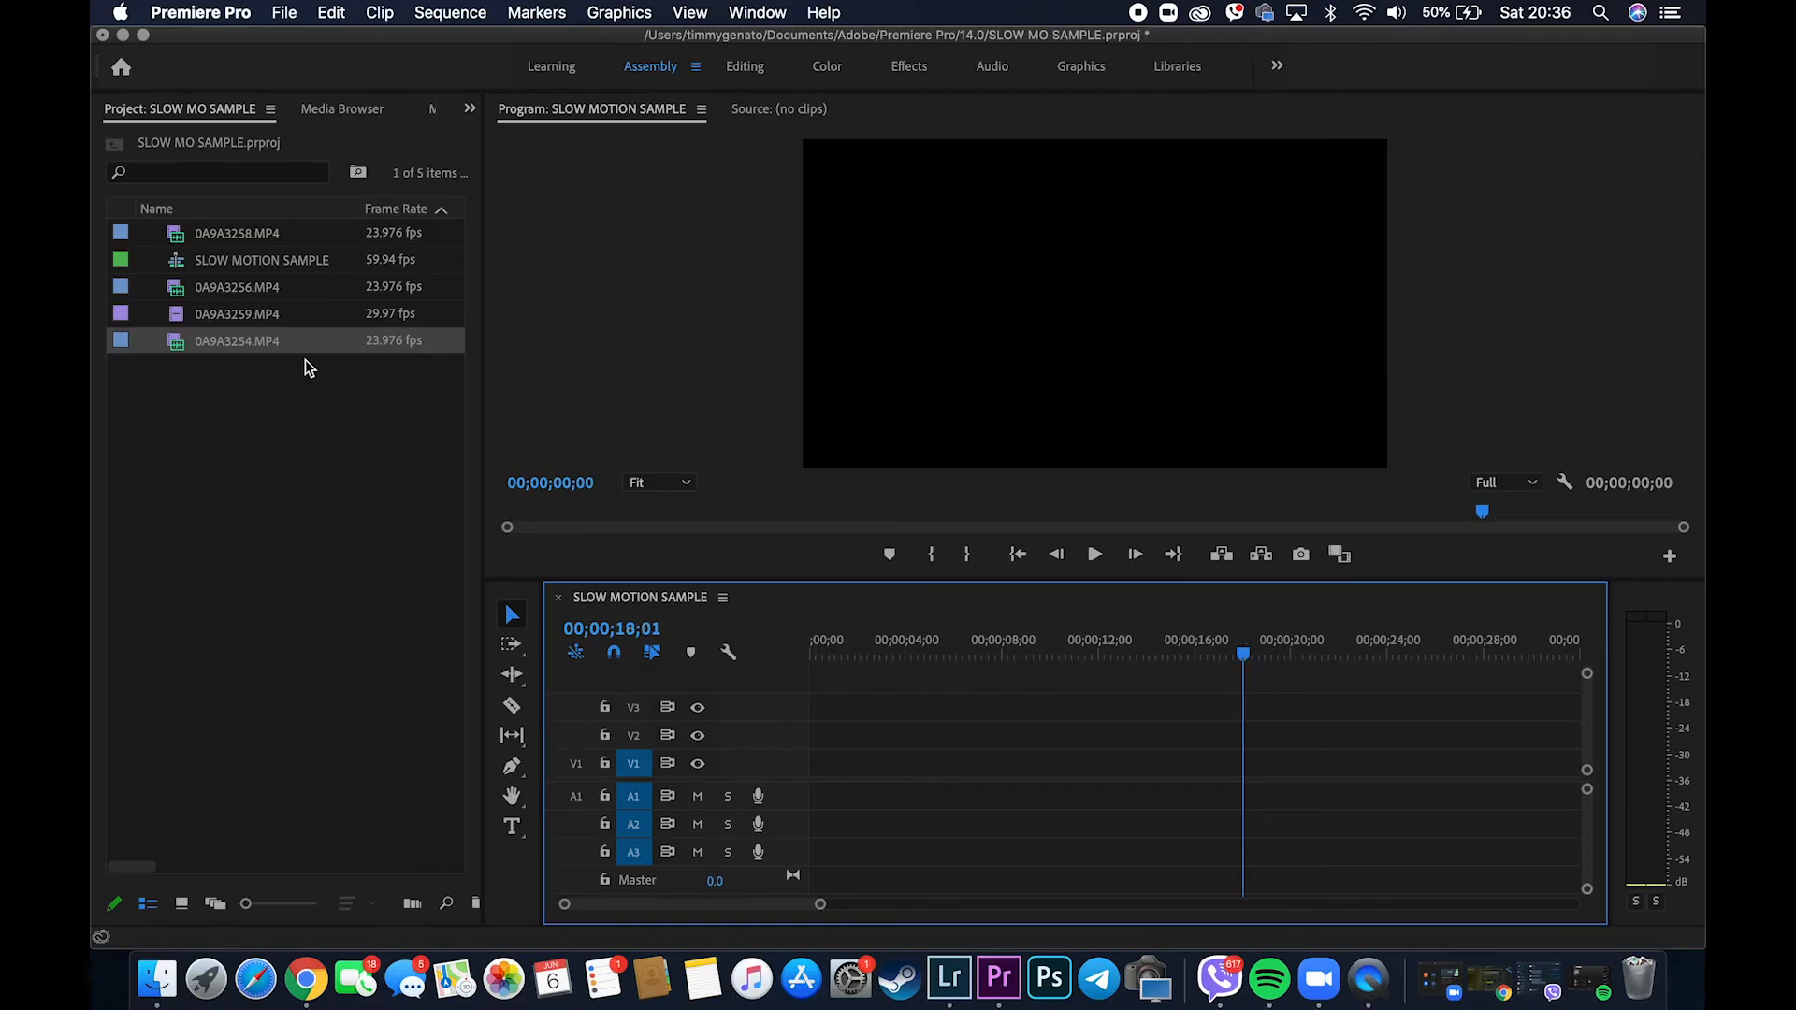
Undo the frame rate interpretation of 0A9A3254.MP4 and place the clip on track V1 at about 5 seconds.
key(super+z)
key(super+z)
drag(172, 339, 1023, 748)
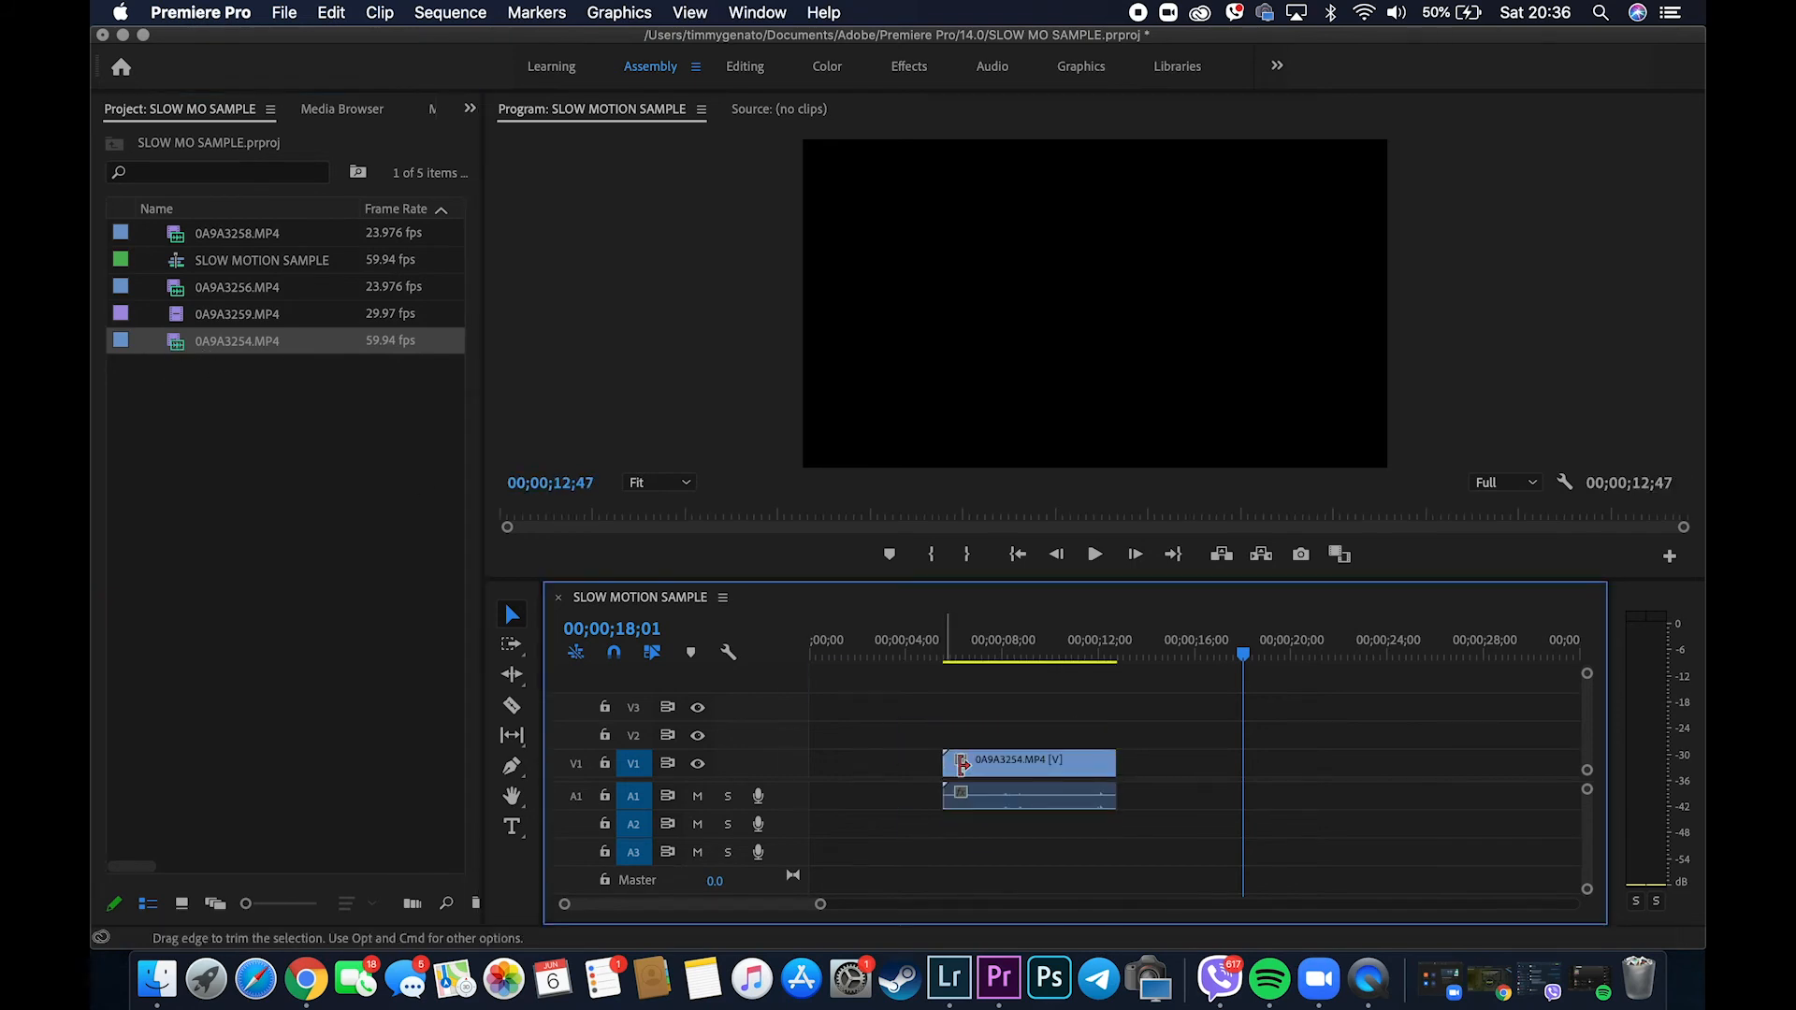
Set the speed of the 0A9A3254.MP4 clip on the timeline to 40%.
click(1018, 762)
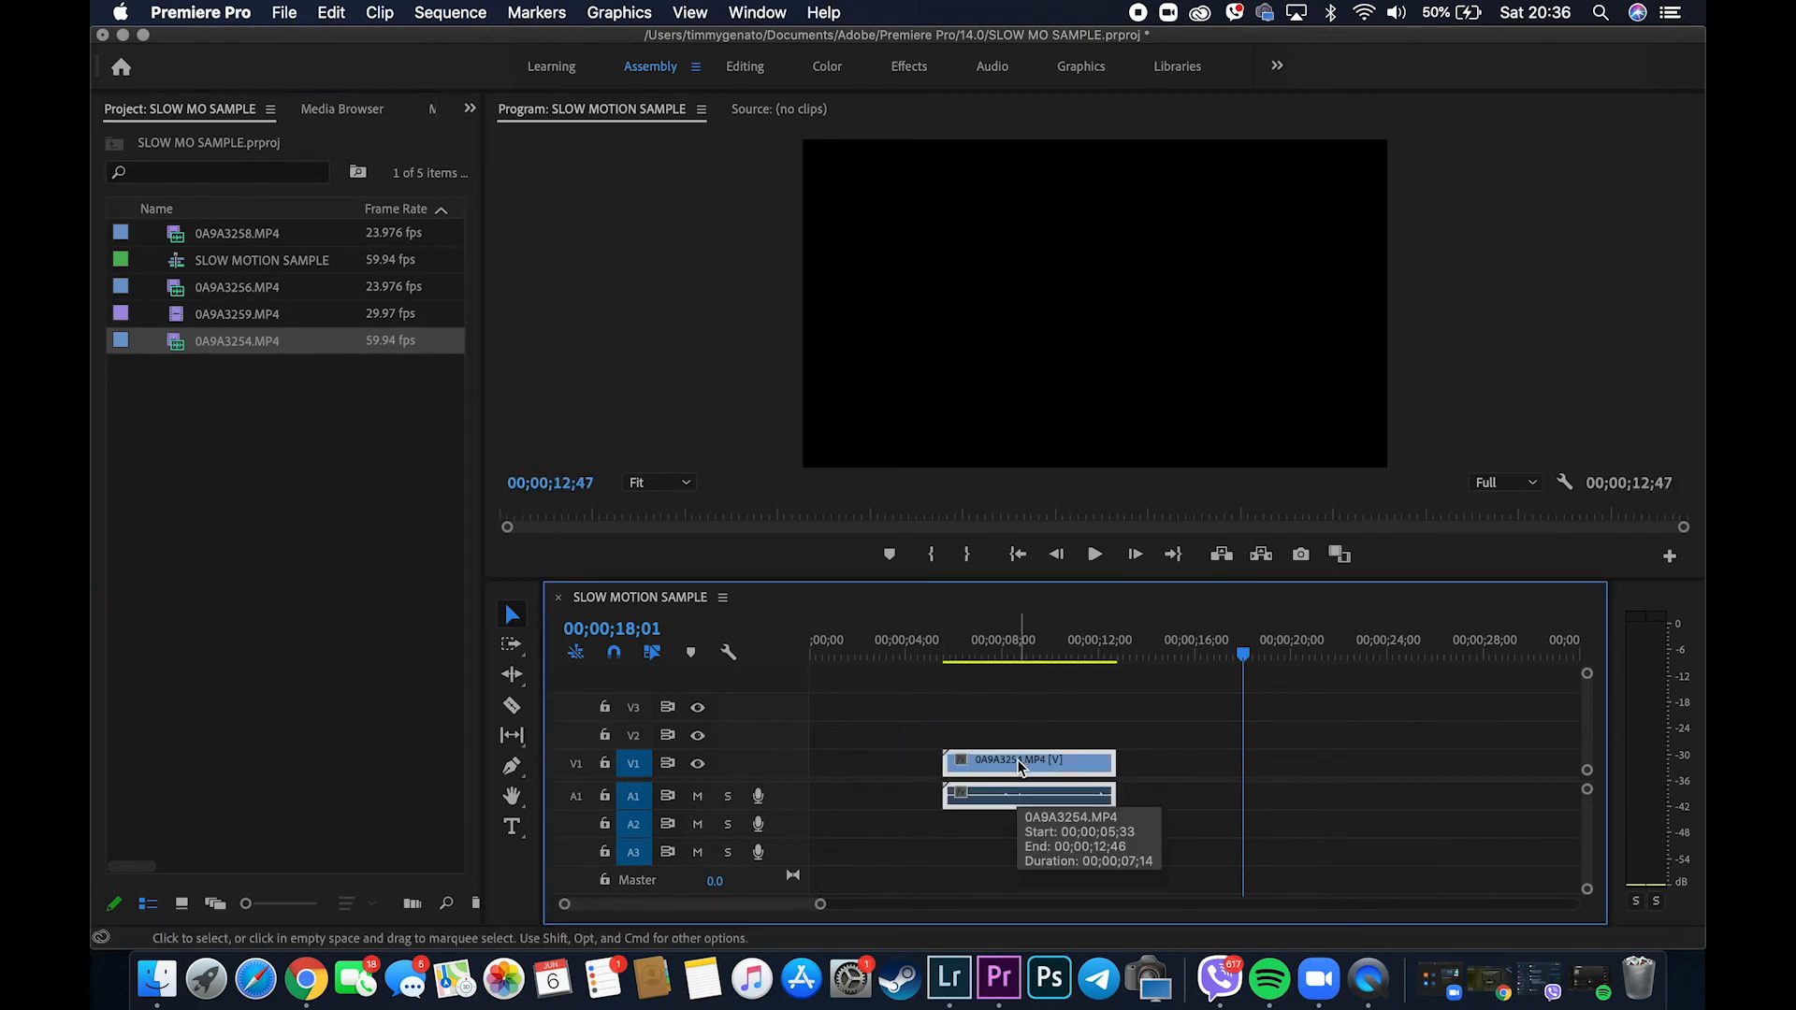
right_click(1018, 760)
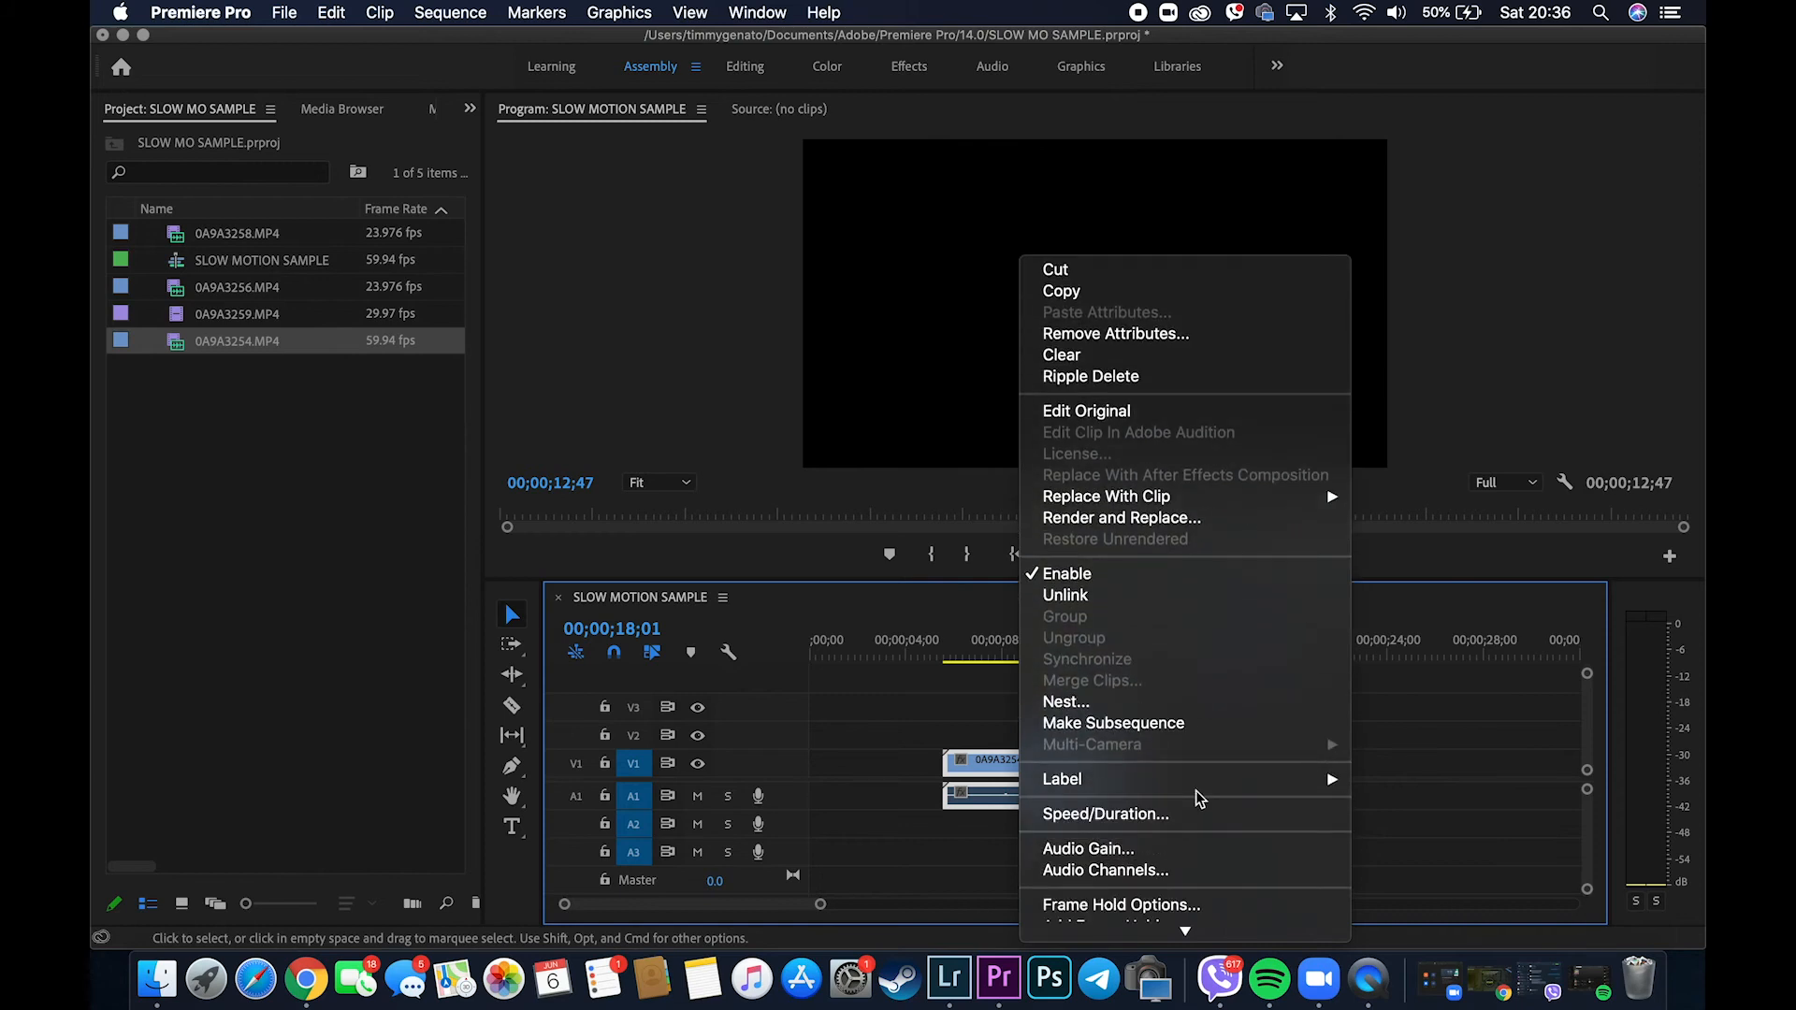
click(1181, 815)
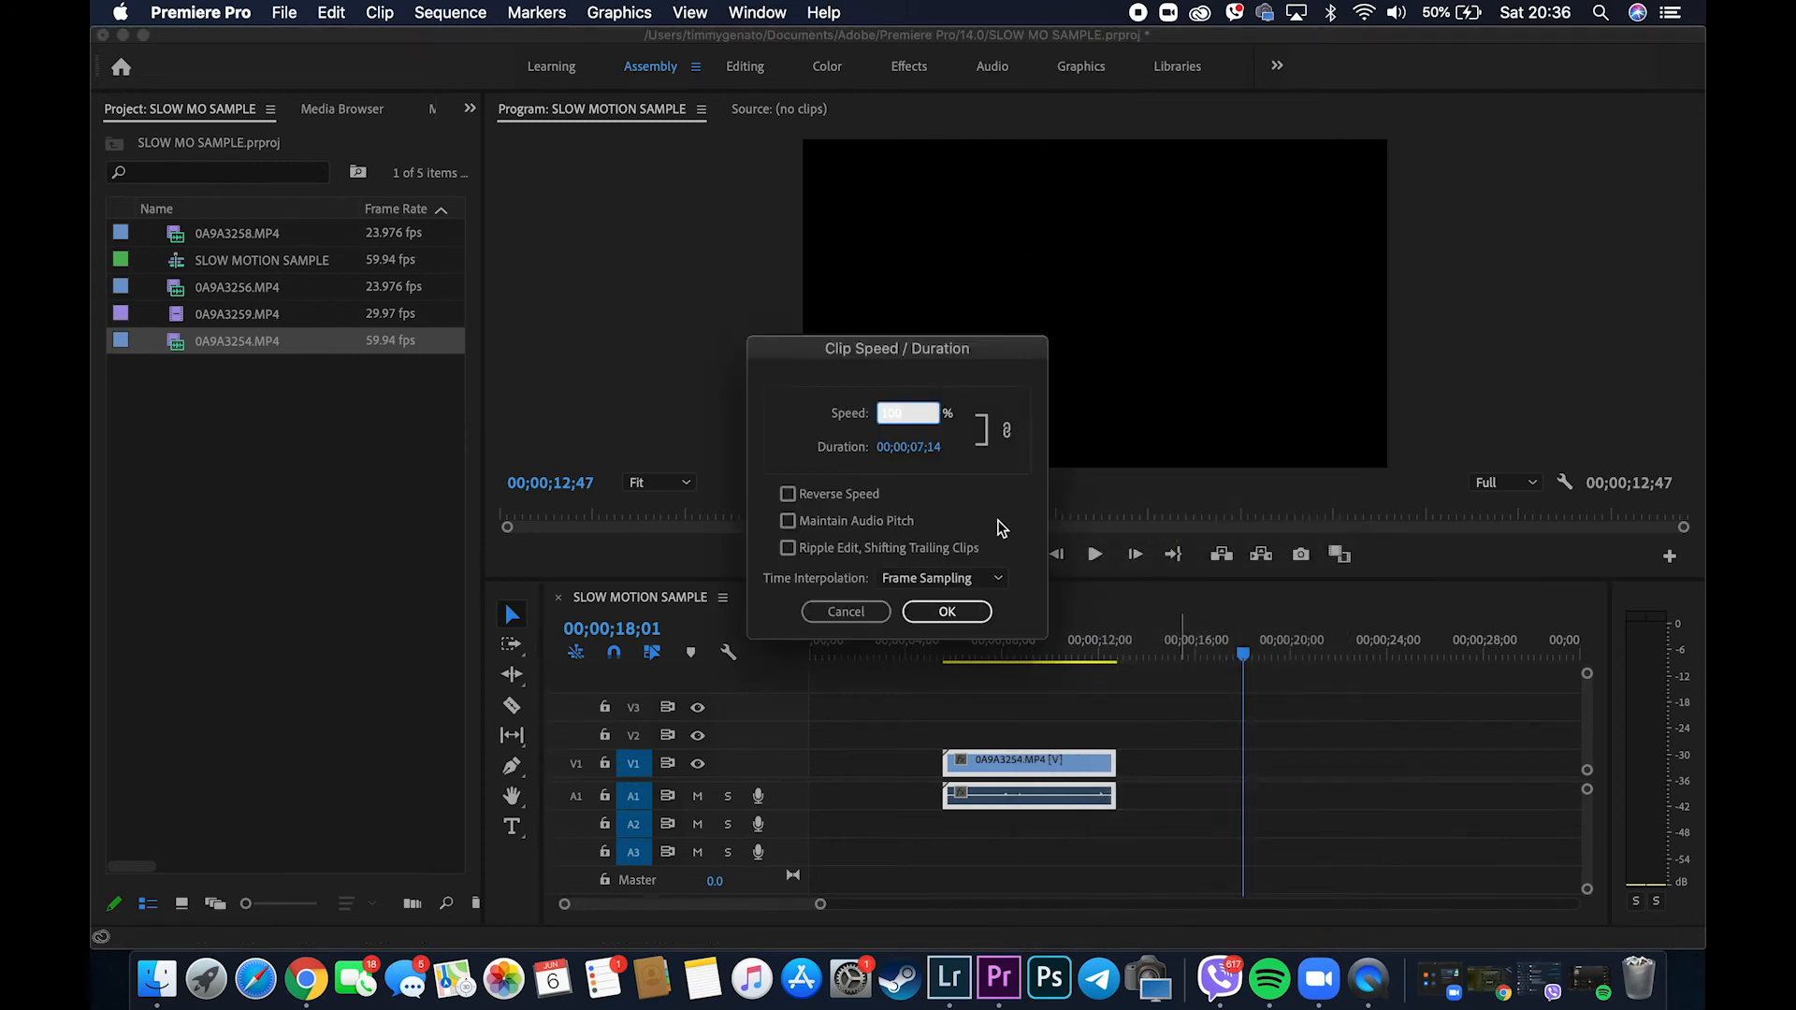
text(40)
click(947, 612)
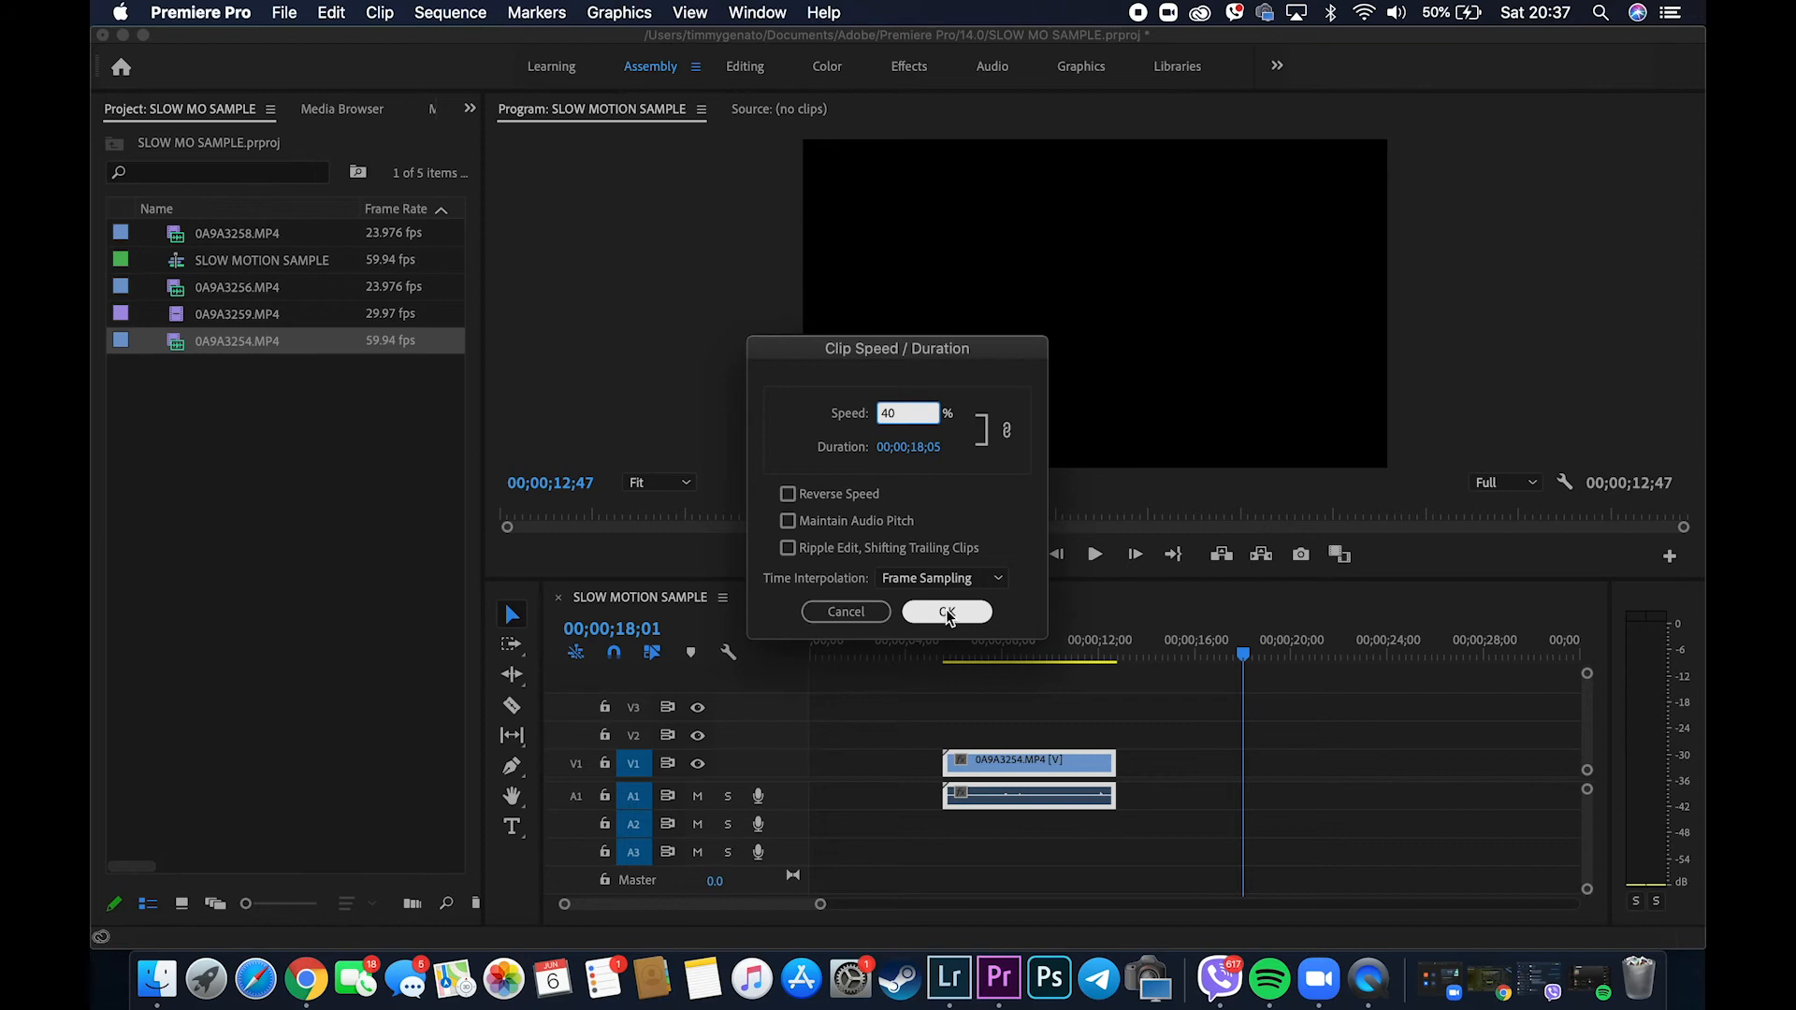
click(947, 612)
Play the slowed 0A9A3254.MP4 clip from about 12 seconds, then delete it from the timeline.
click(1097, 655)
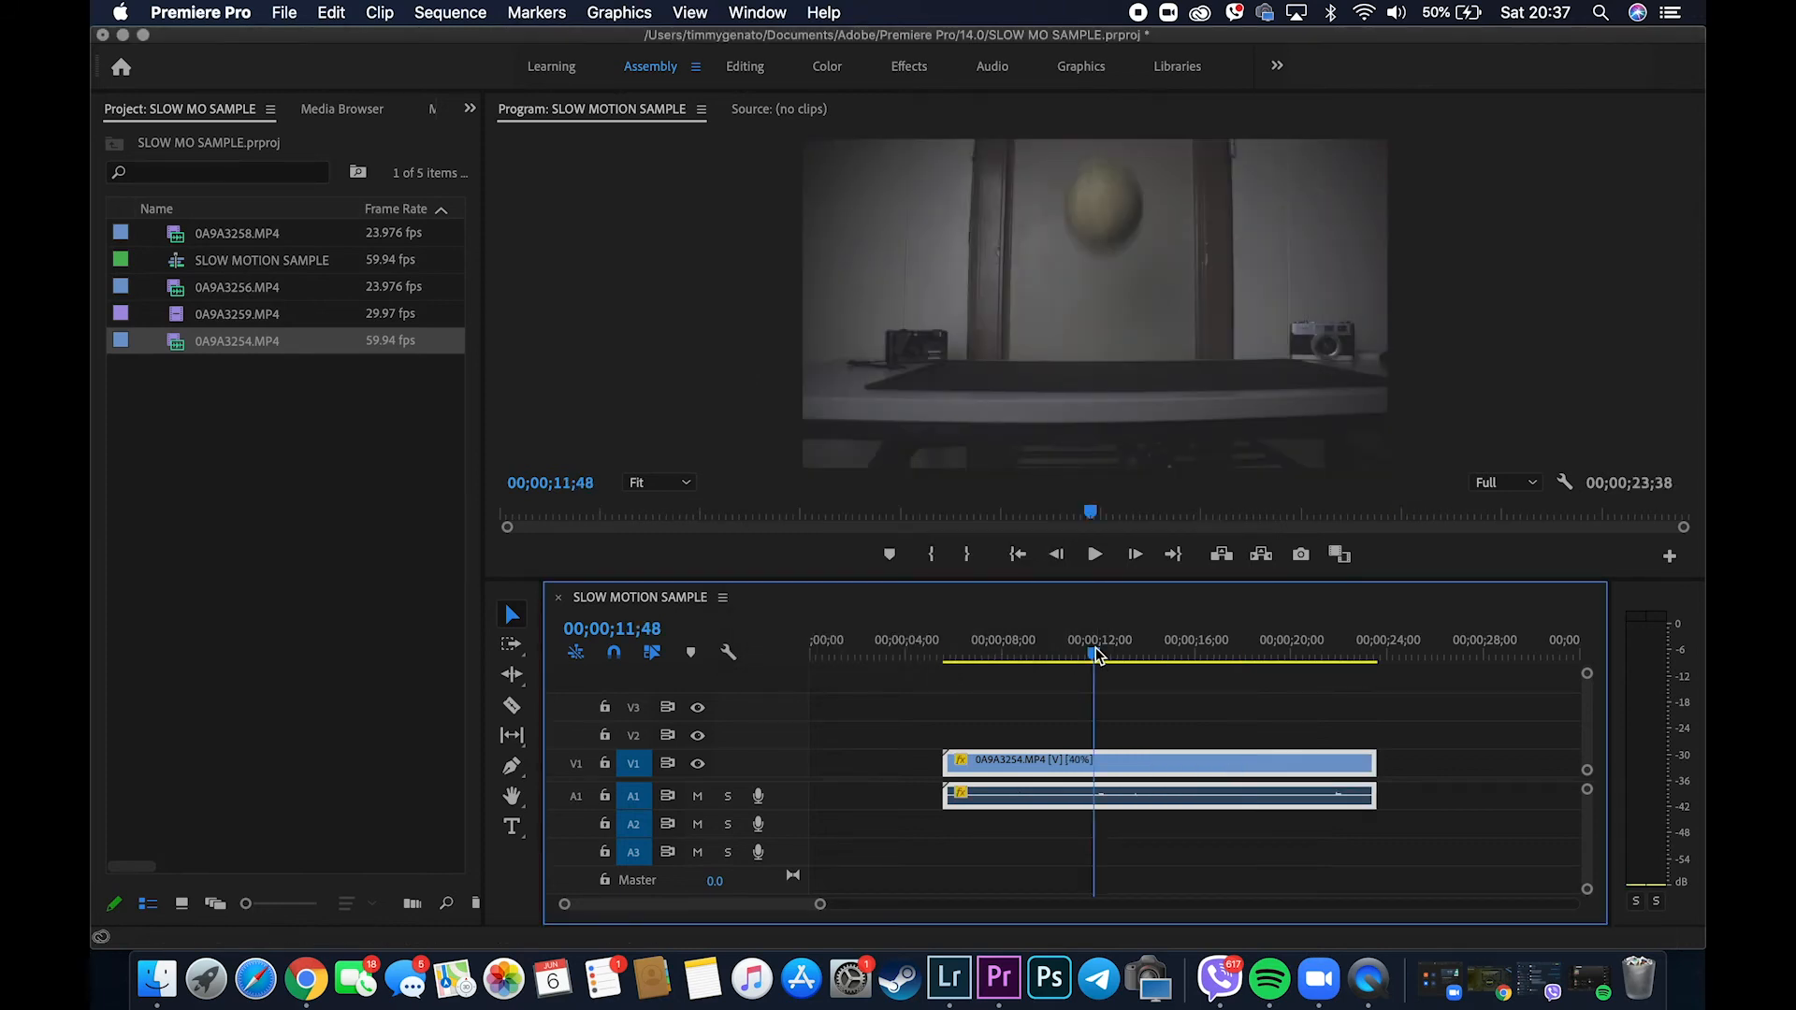
key(space)
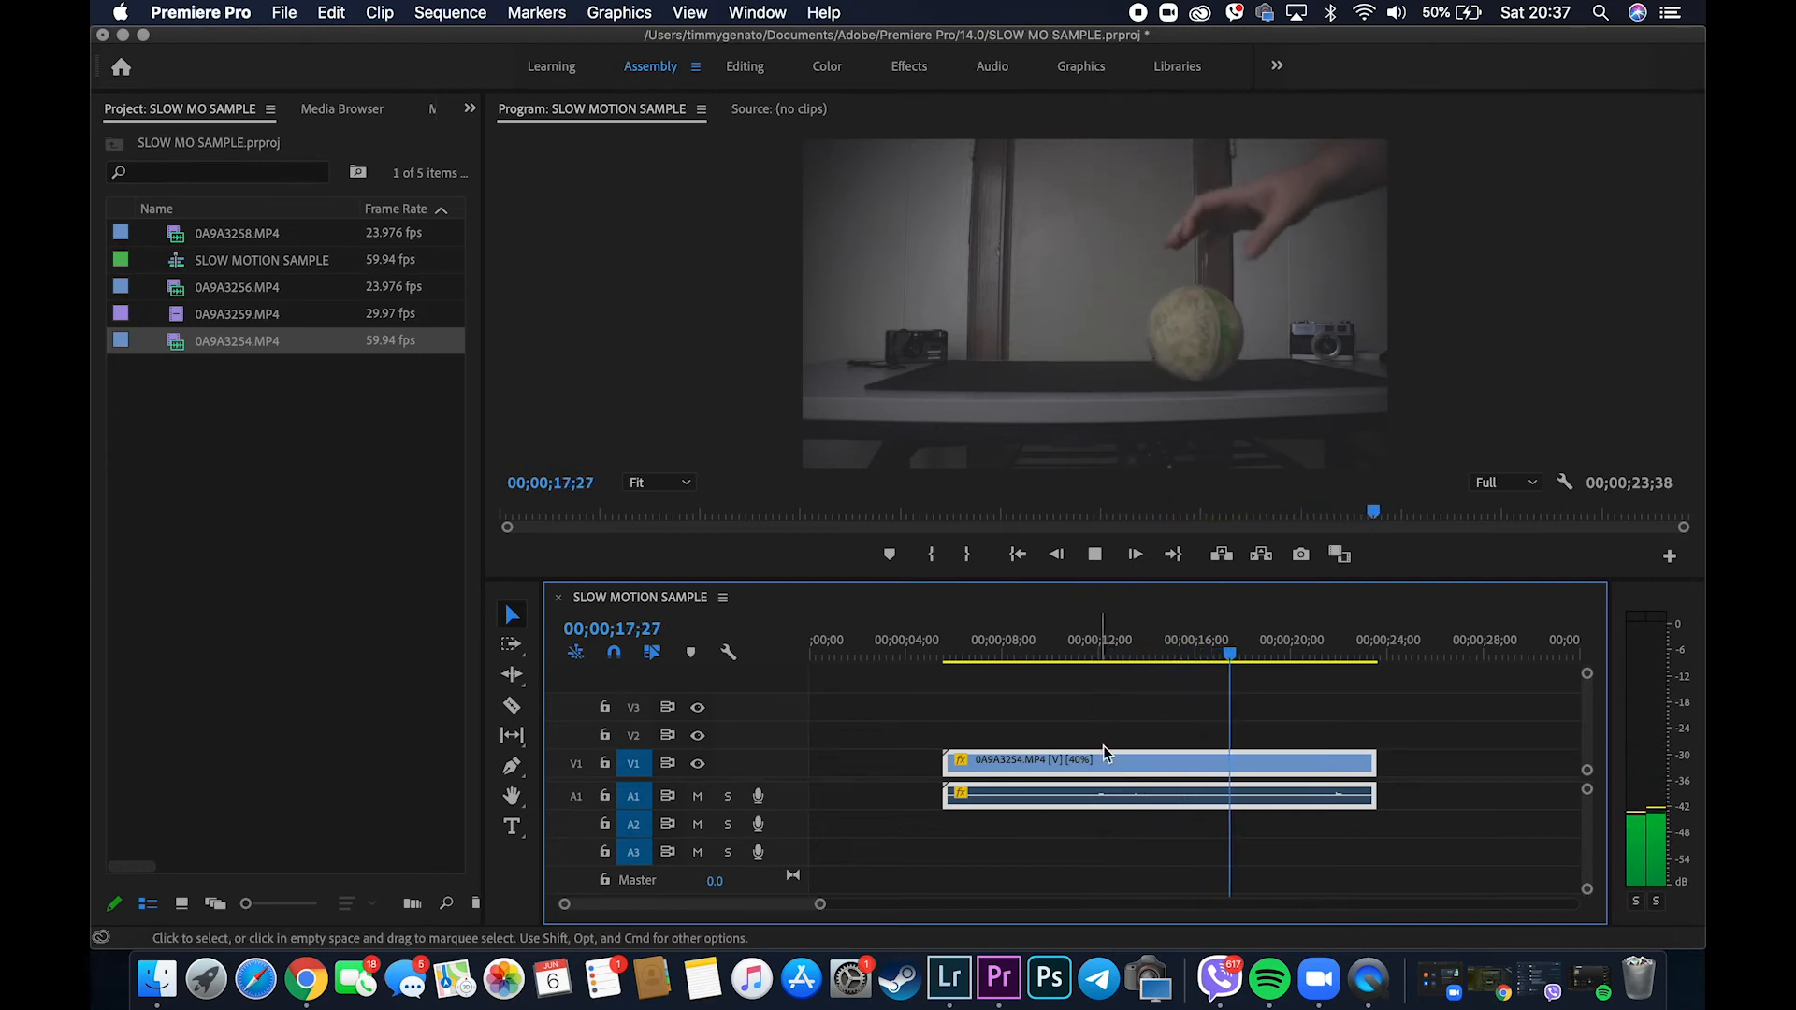
key(space)
key(Delete)
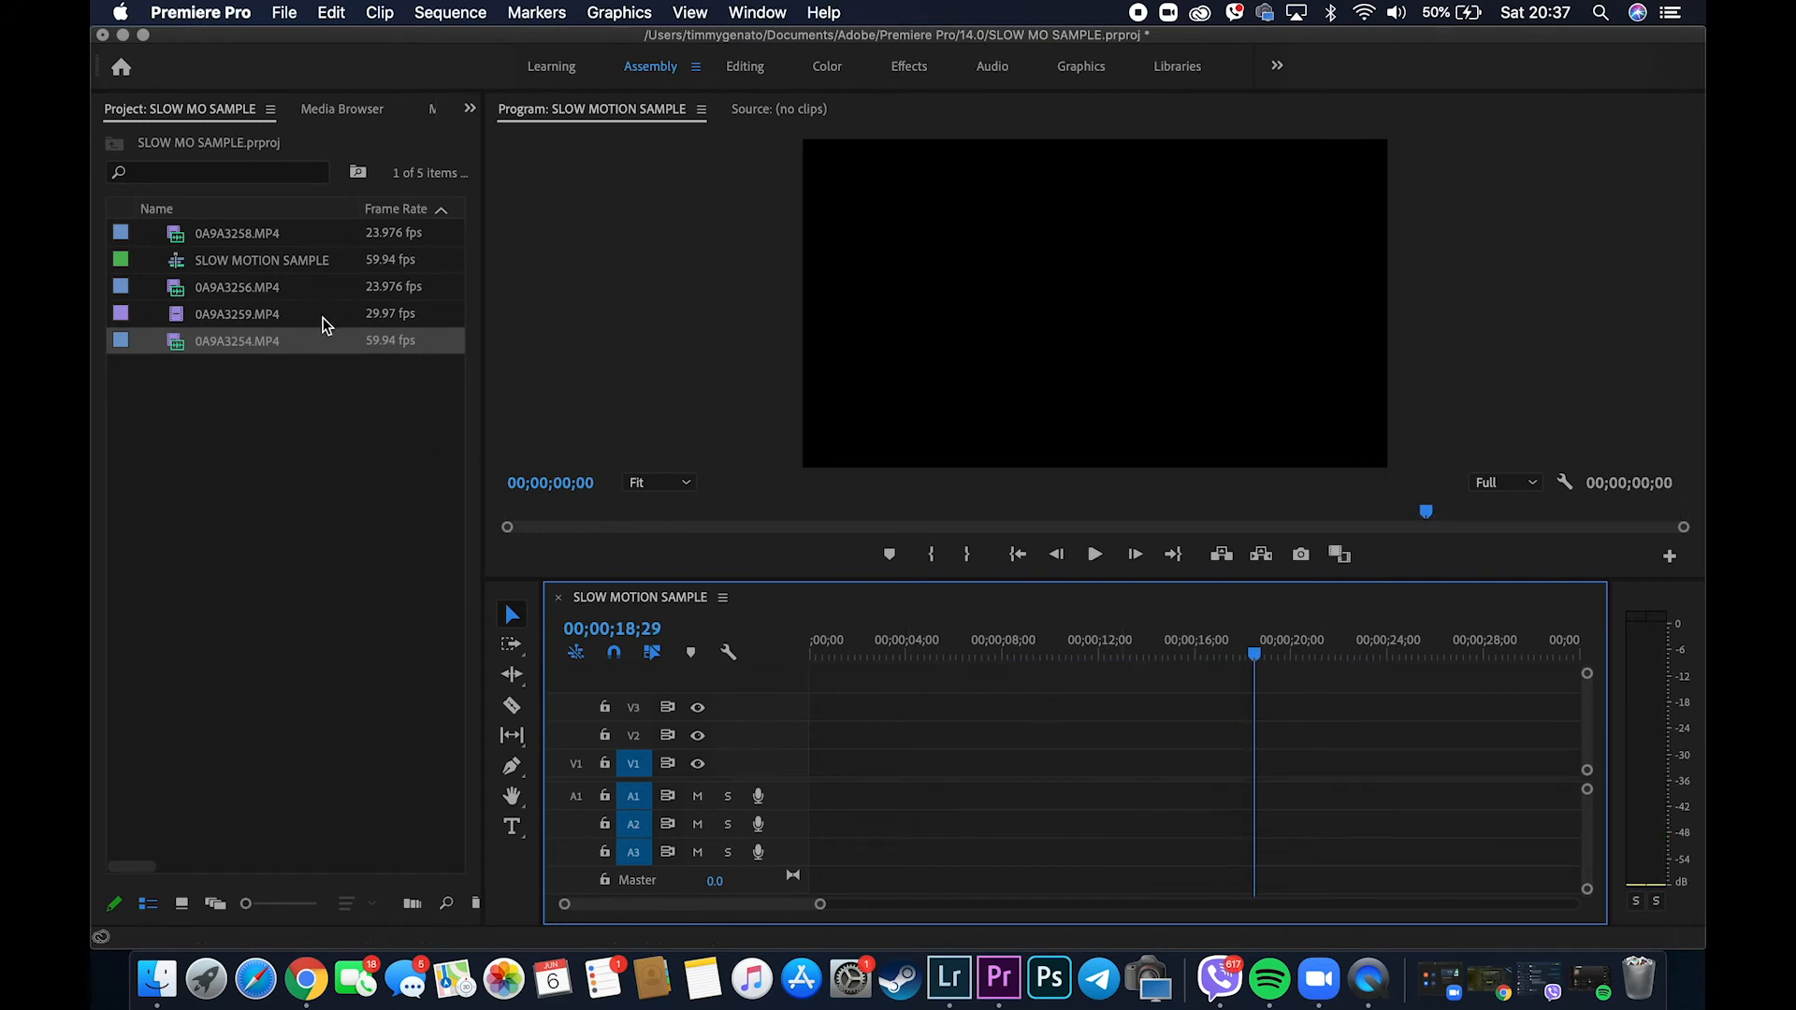
right_click(338, 350)
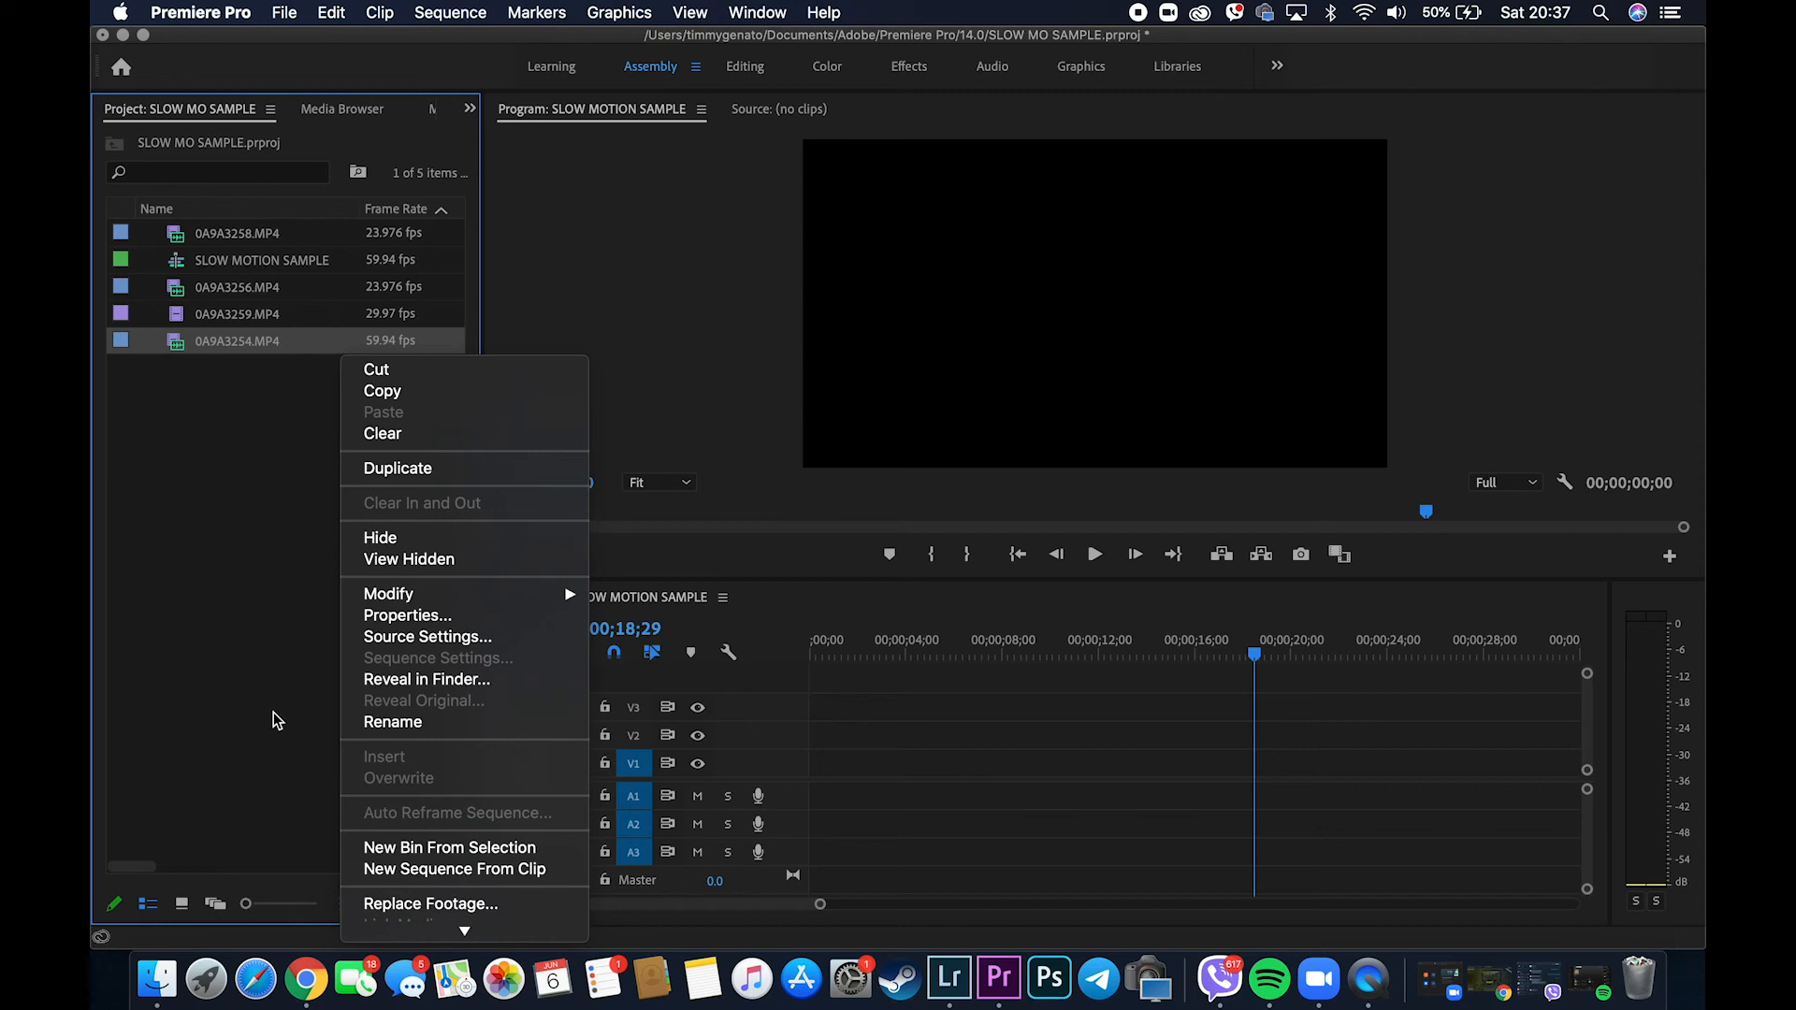
click(233, 682)
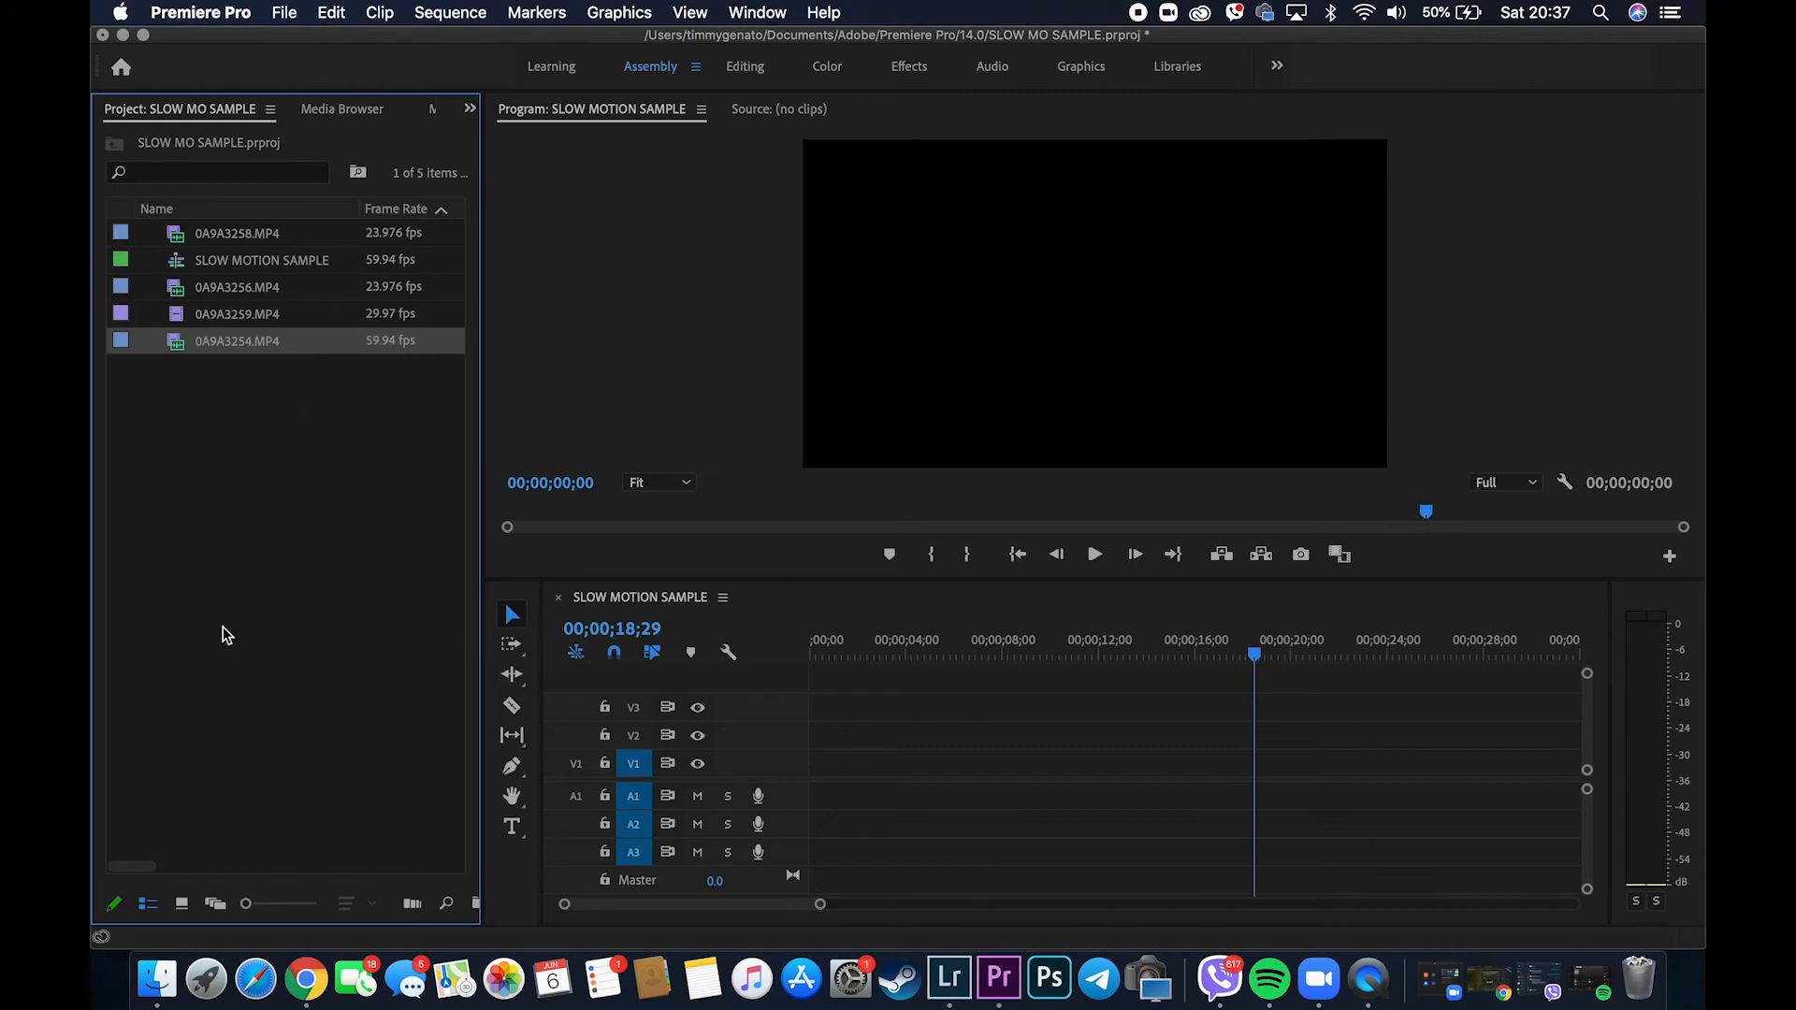
Open the 0A9A3259.MP4 clip in the source monitor and scrub through its footage.
click(247, 314)
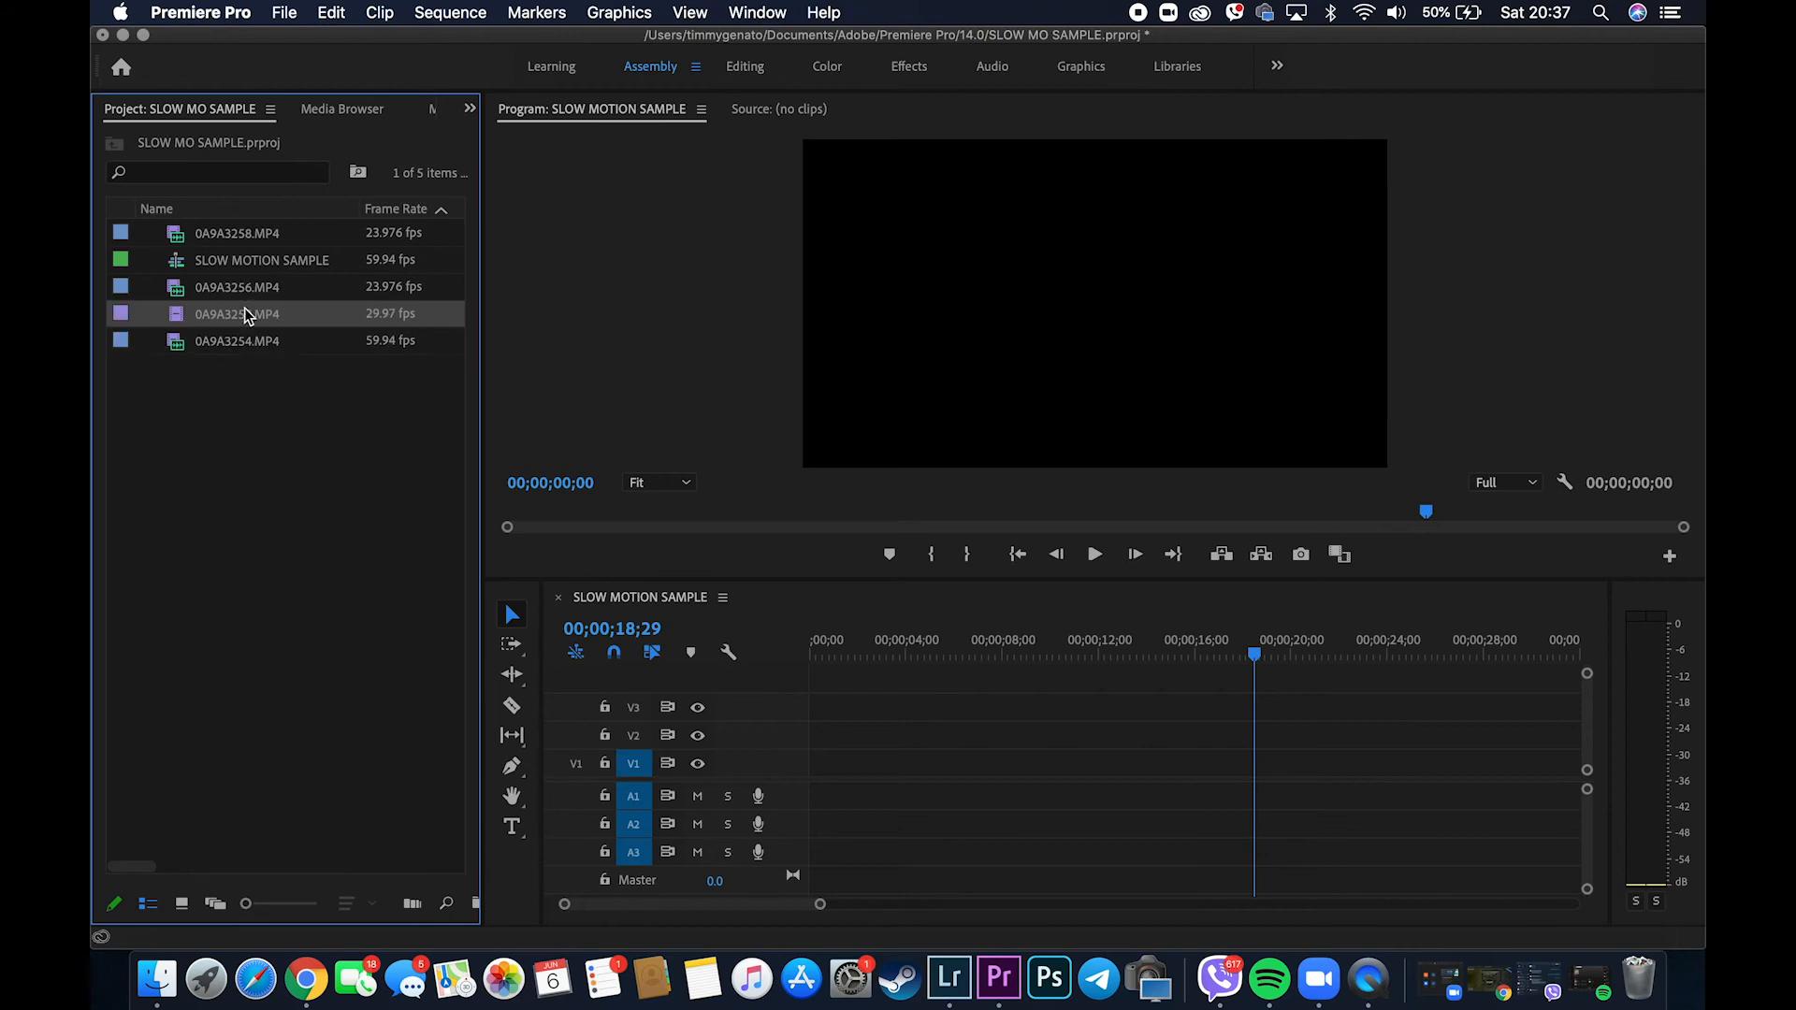
click(245, 312)
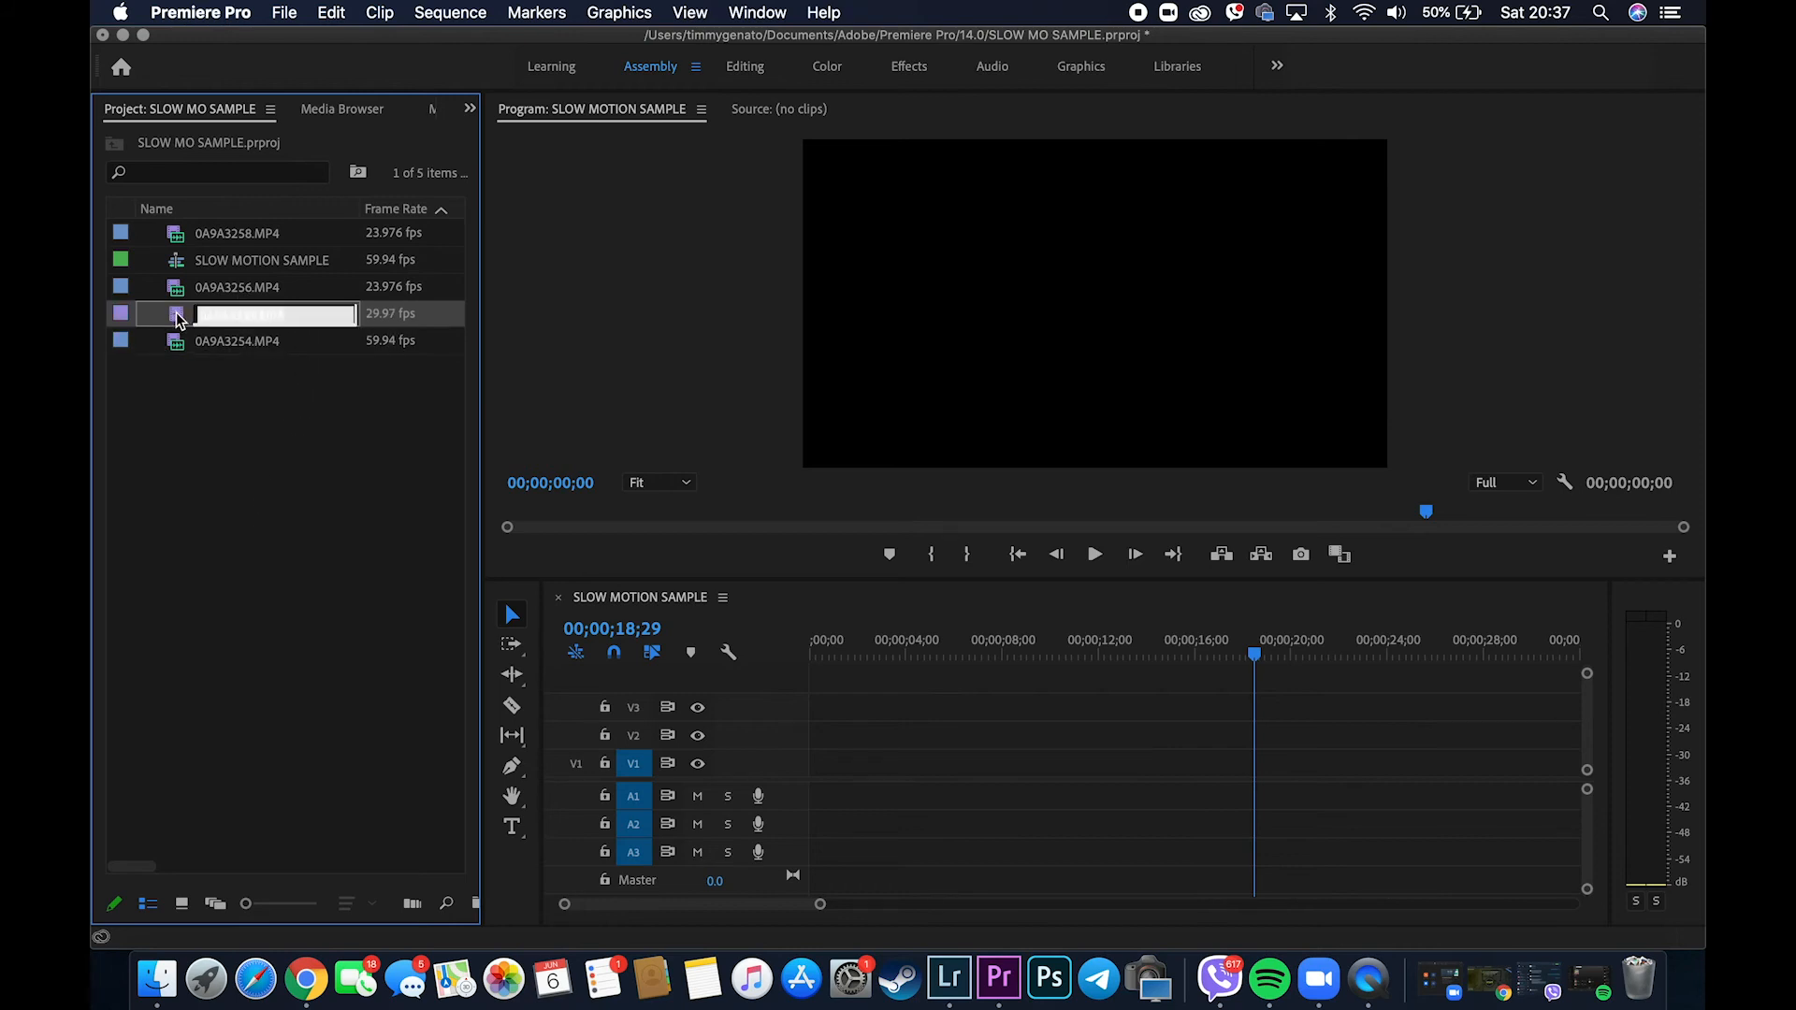
double_click(179, 318)
click(798, 510)
drag(798, 510, 1109, 518)
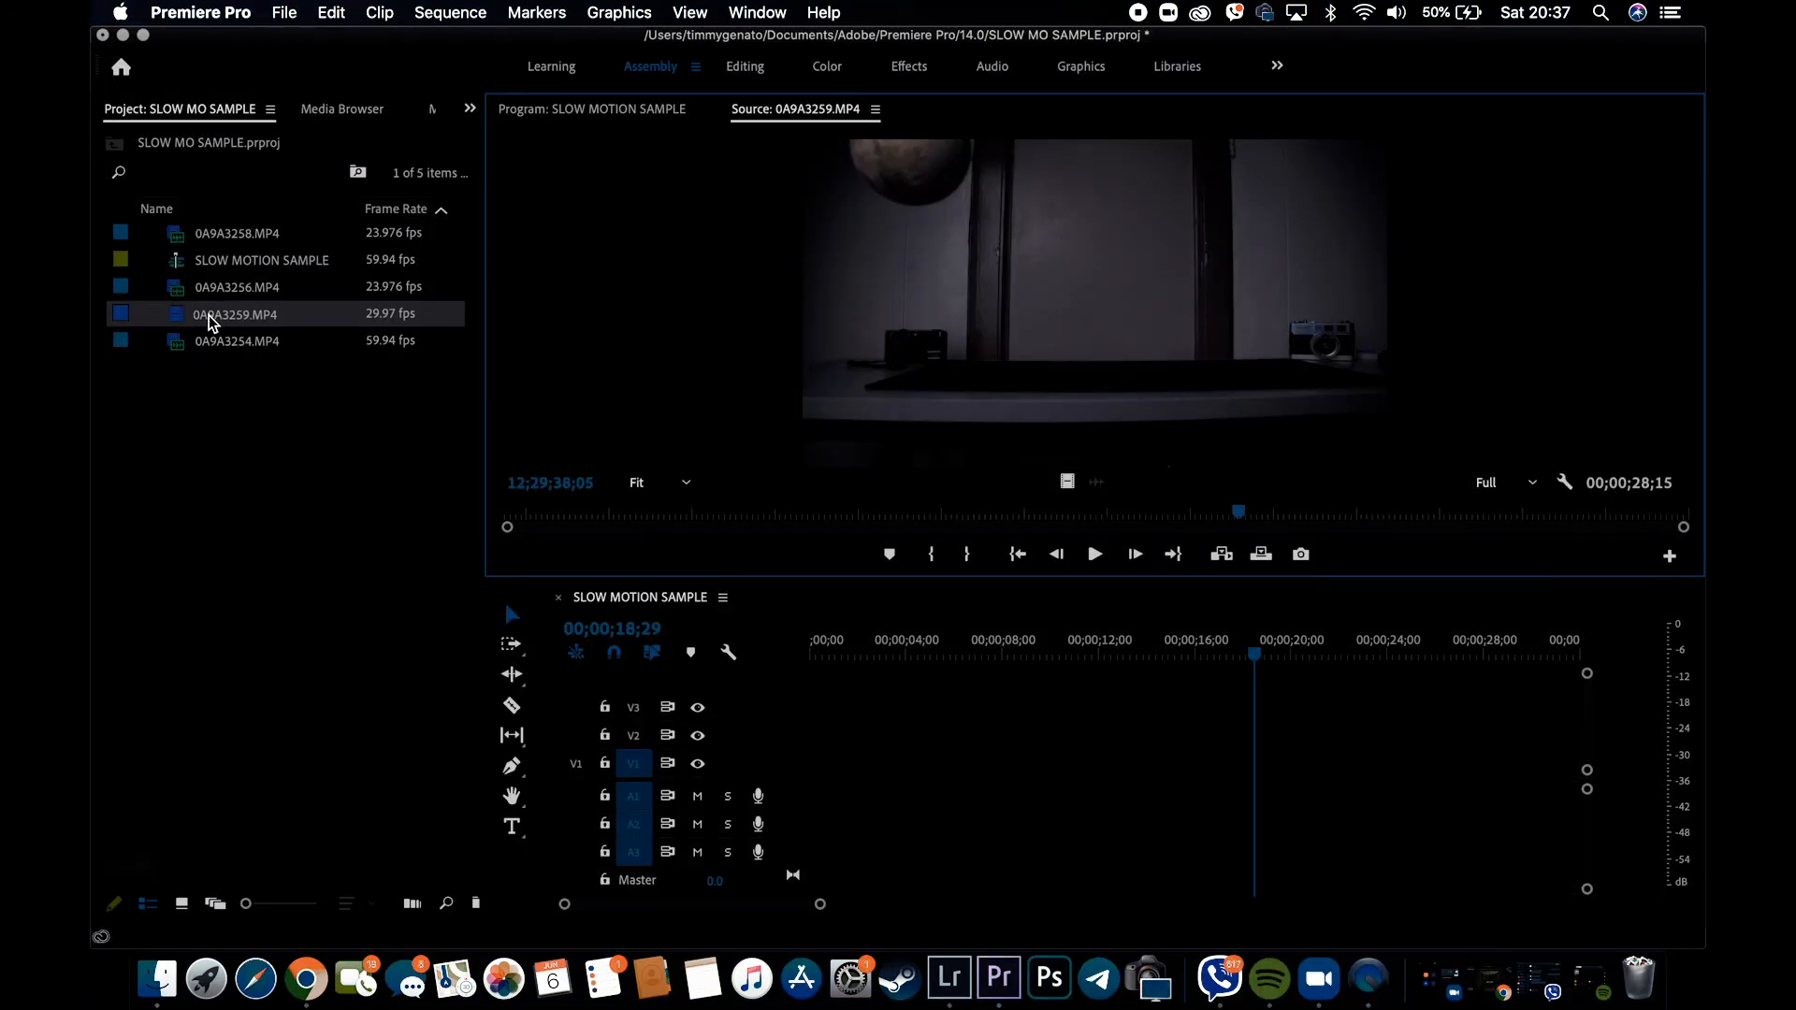
Interpret the 0A9A3259.MP4 footage in the project at an assumed frame rate of 23.976 fps.
click(169, 323)
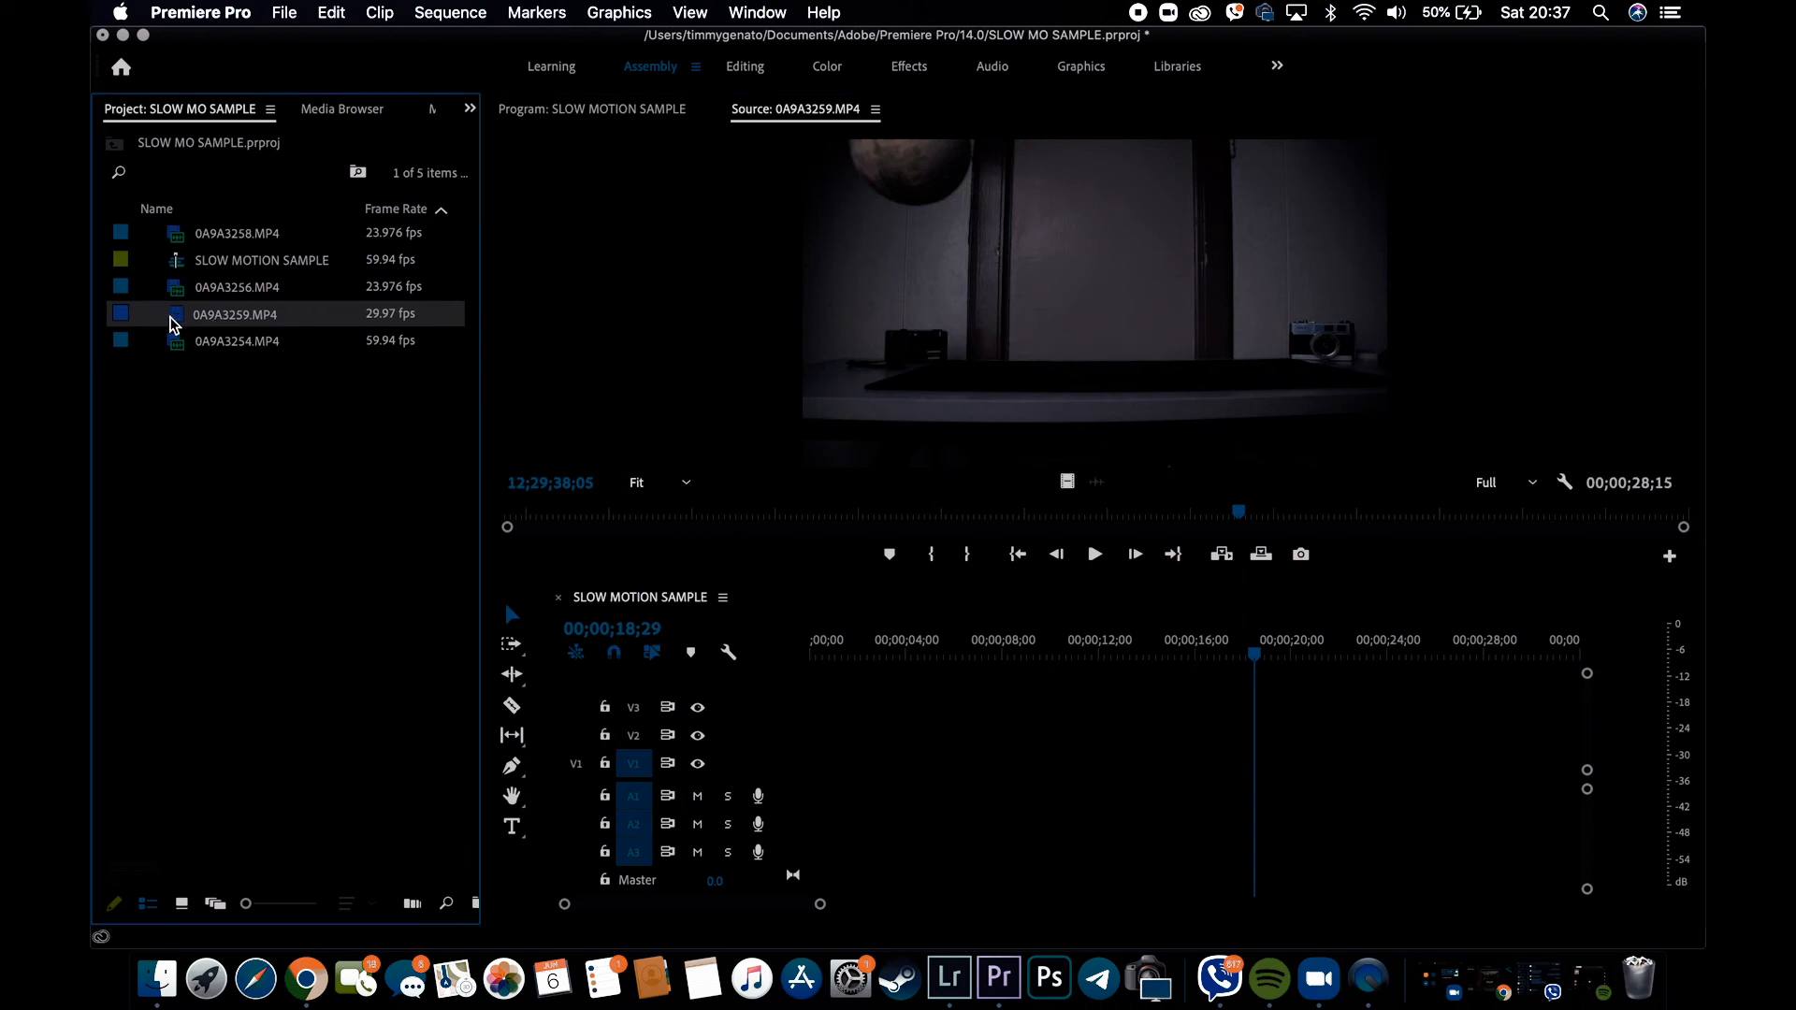
right_click(172, 323)
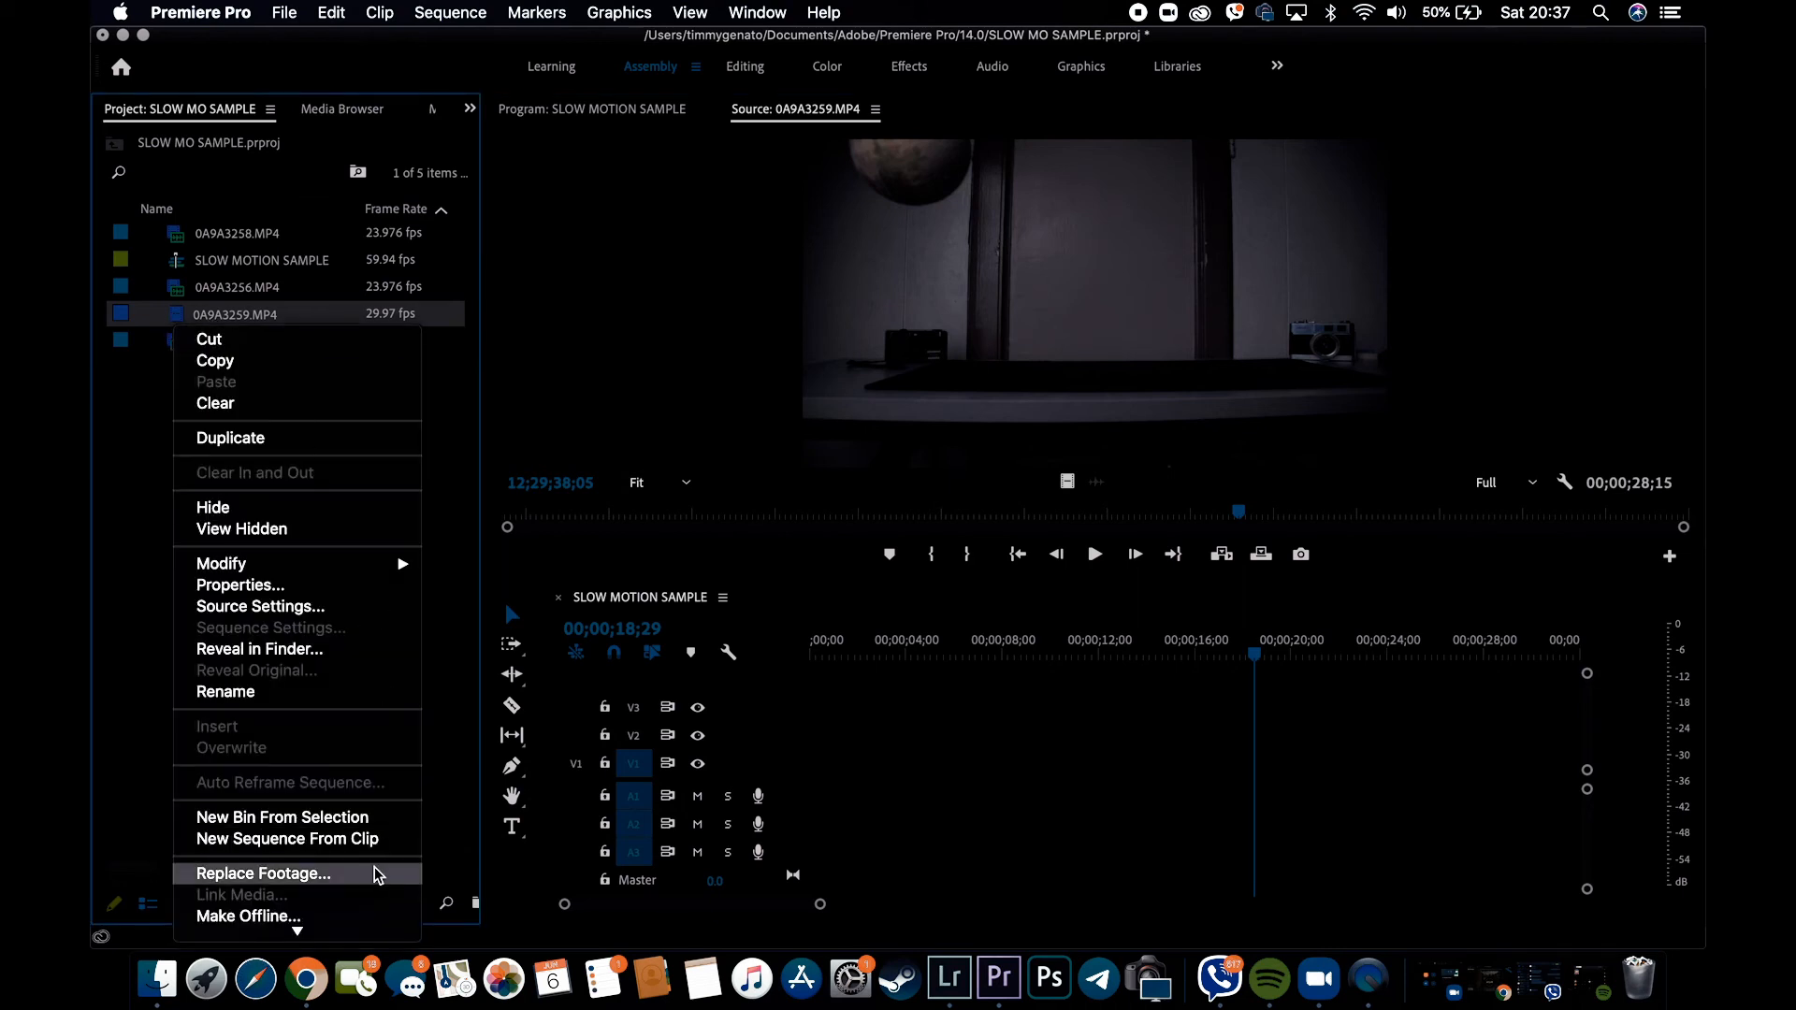
scroll(377, 867, down, 10)
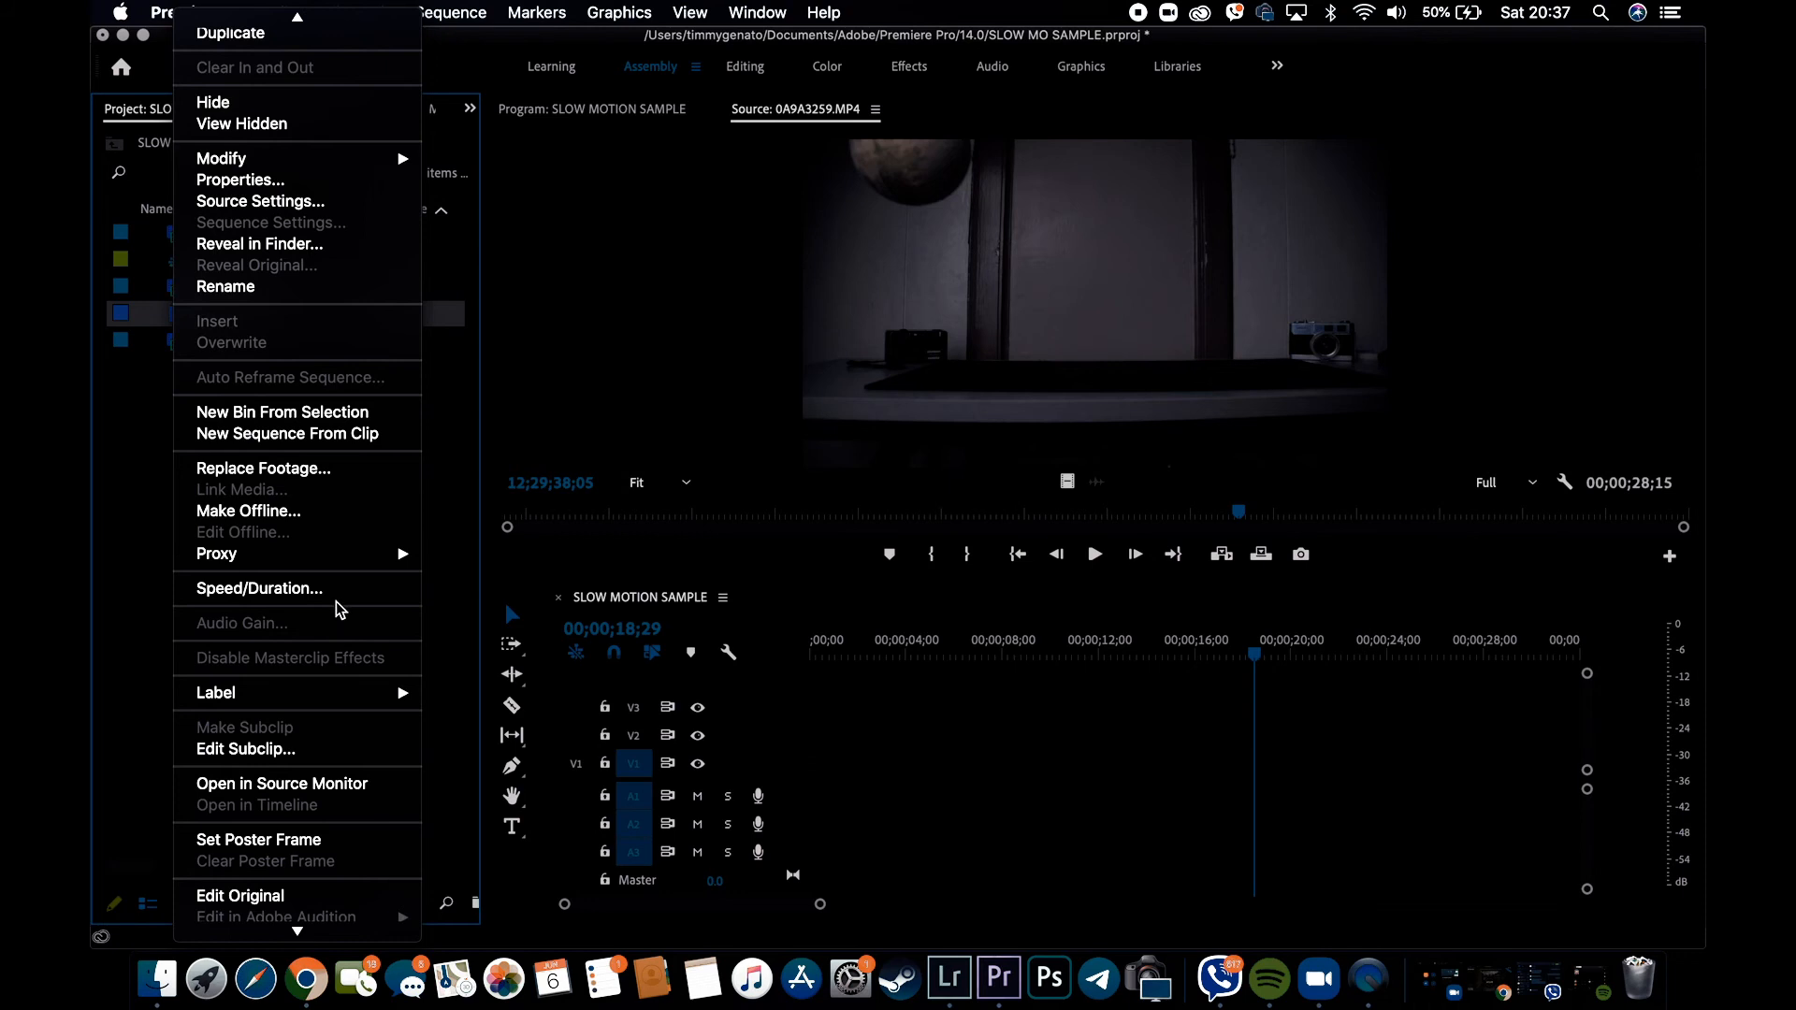
scroll(351, 606, up, 10)
mouse_move(376, 565)
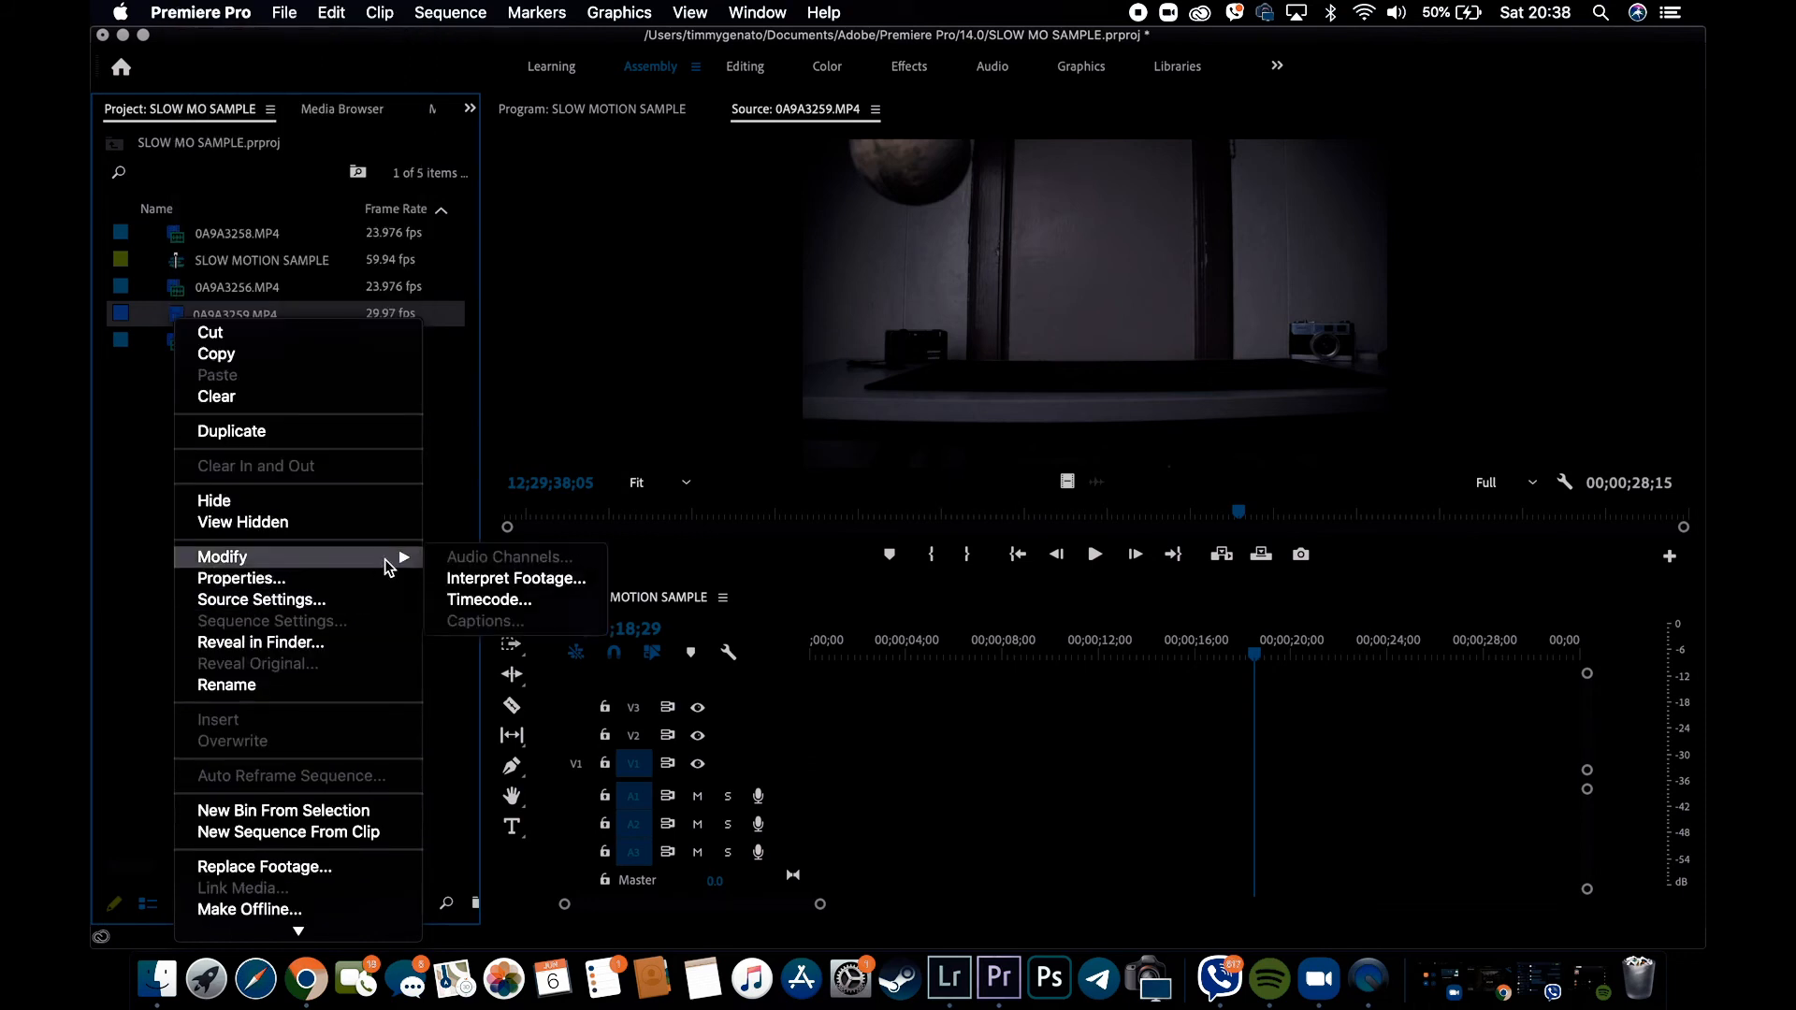
click(491, 577)
click(775, 174)
text(23.976)
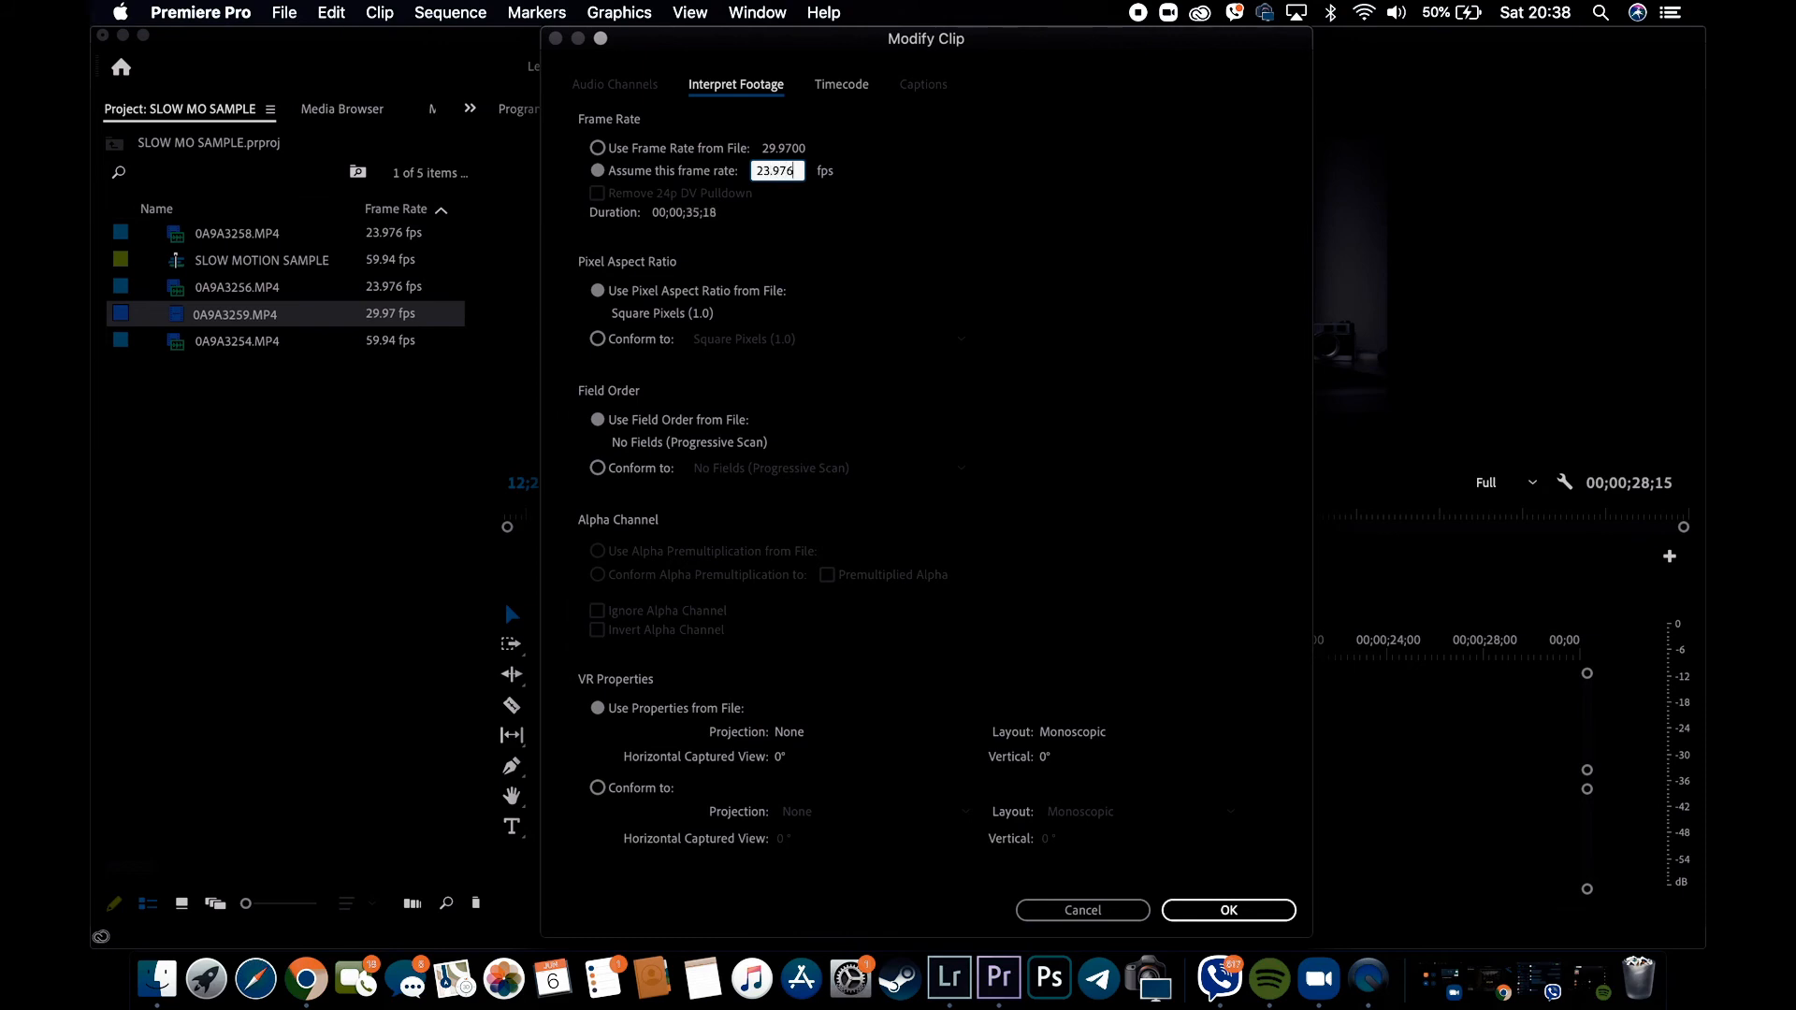
key(Return)
Place the 0A9A3259.MP4 clip on track V1 near the sequence start, keep the existing sequence settings, and play parts of it.
drag(176, 315, 874, 776)
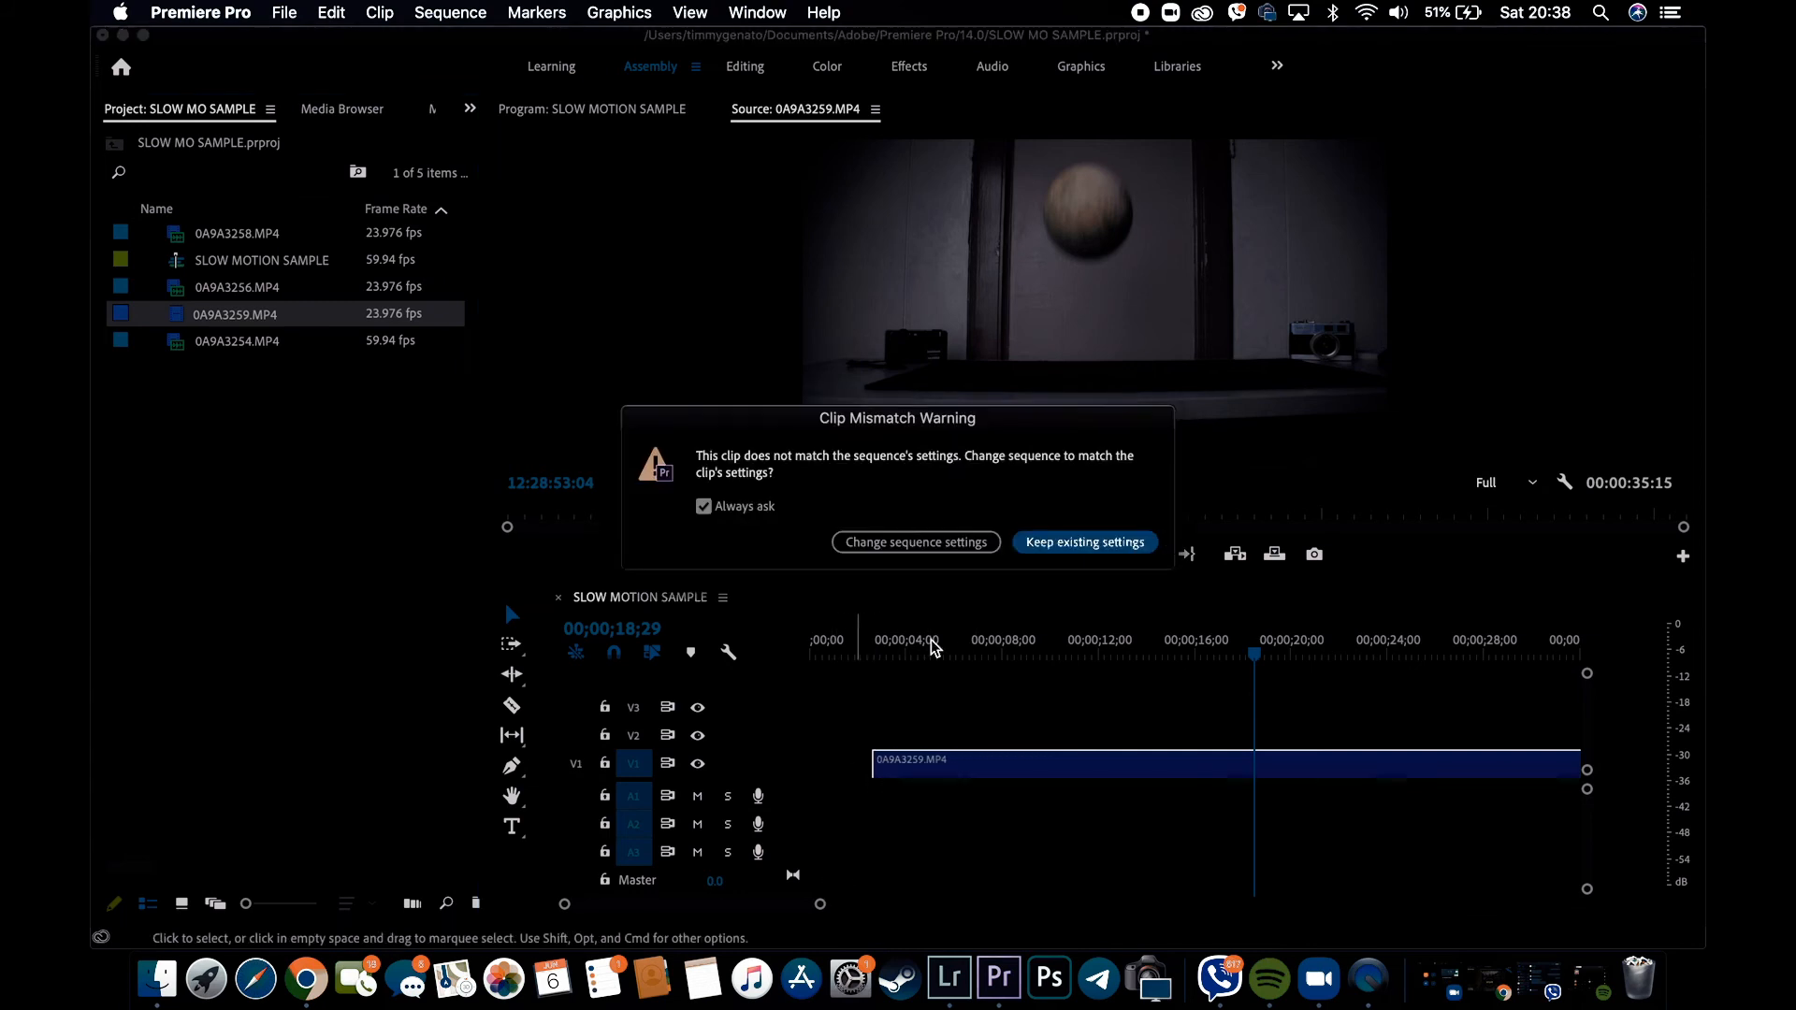
click(1079, 561)
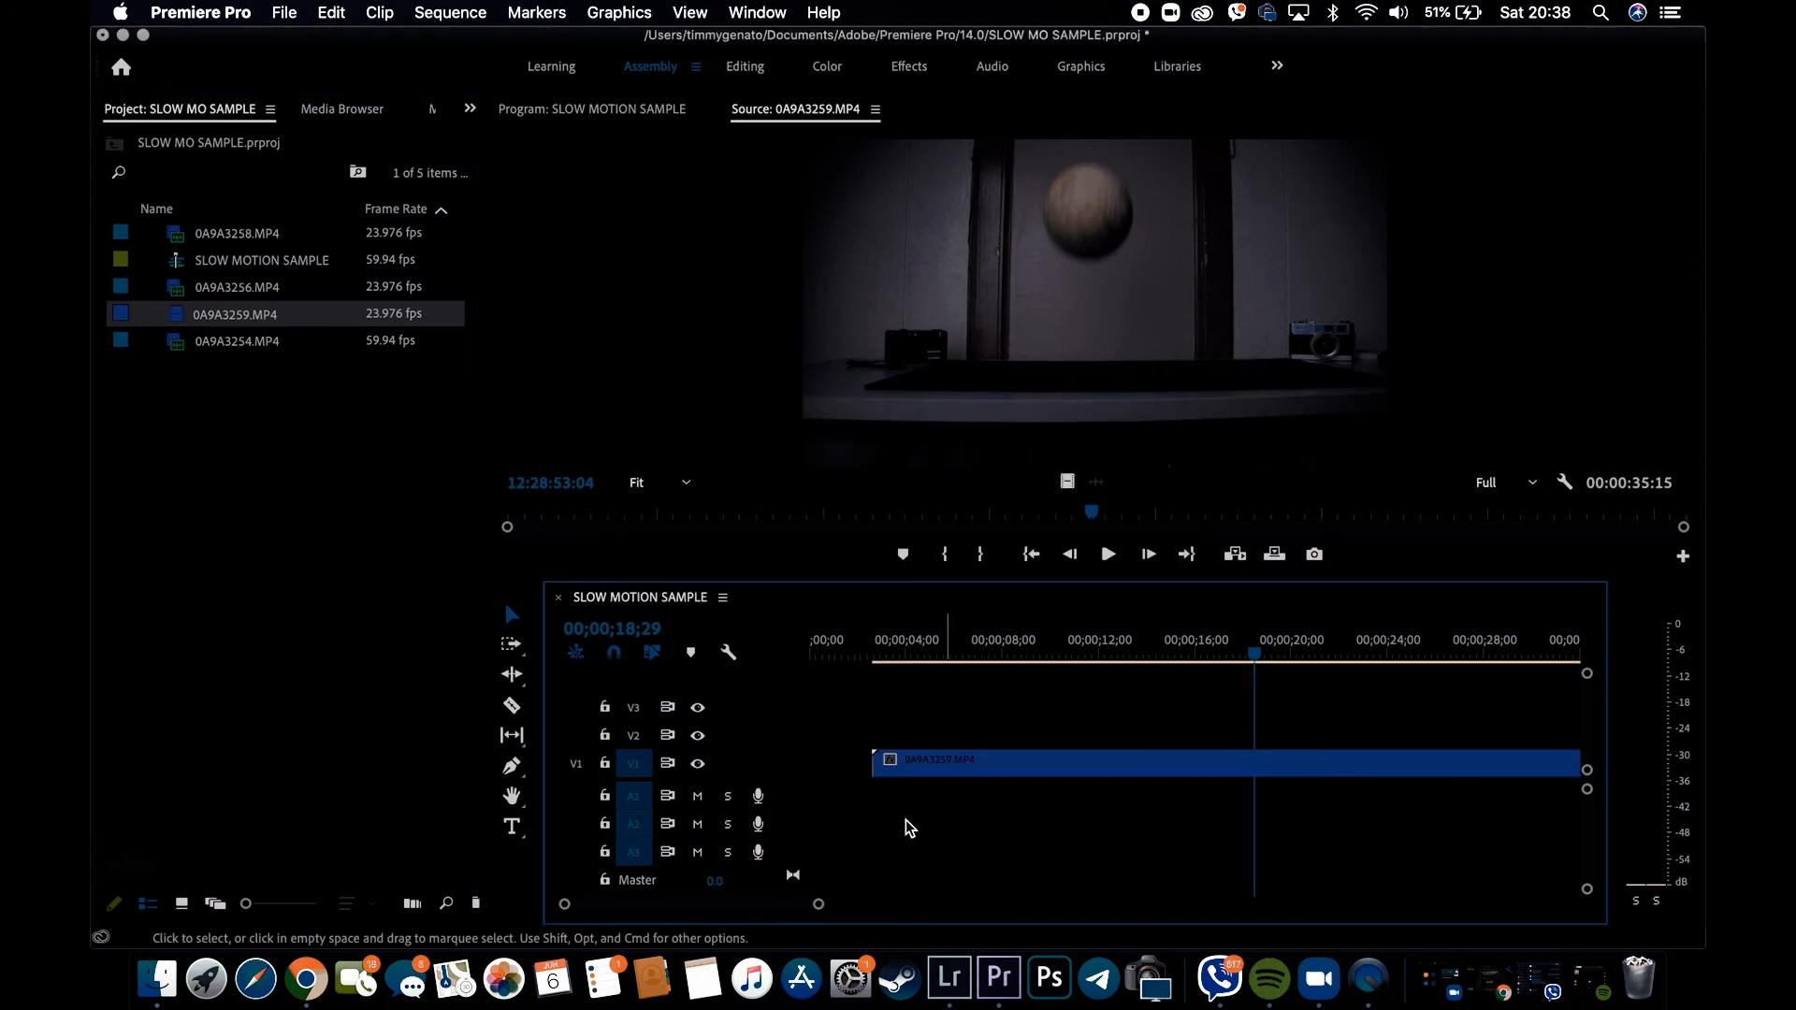
drag(822, 904, 941, 907)
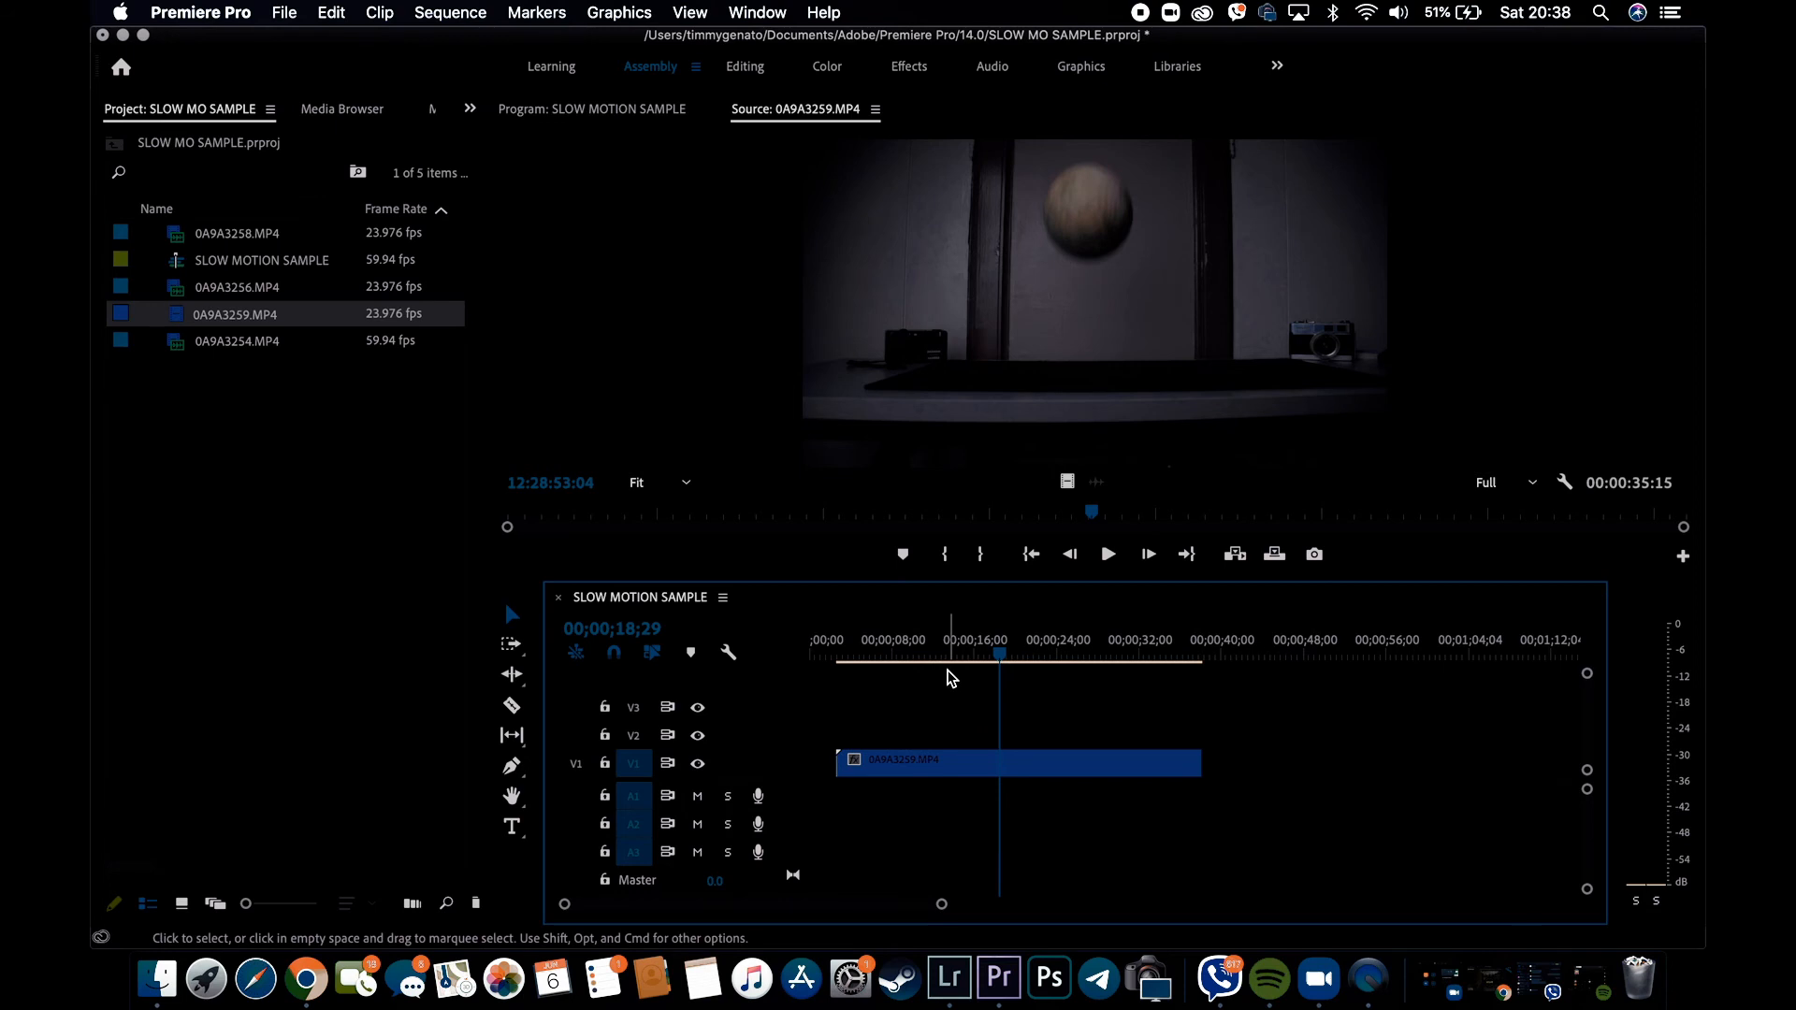
key(space)
key(space)
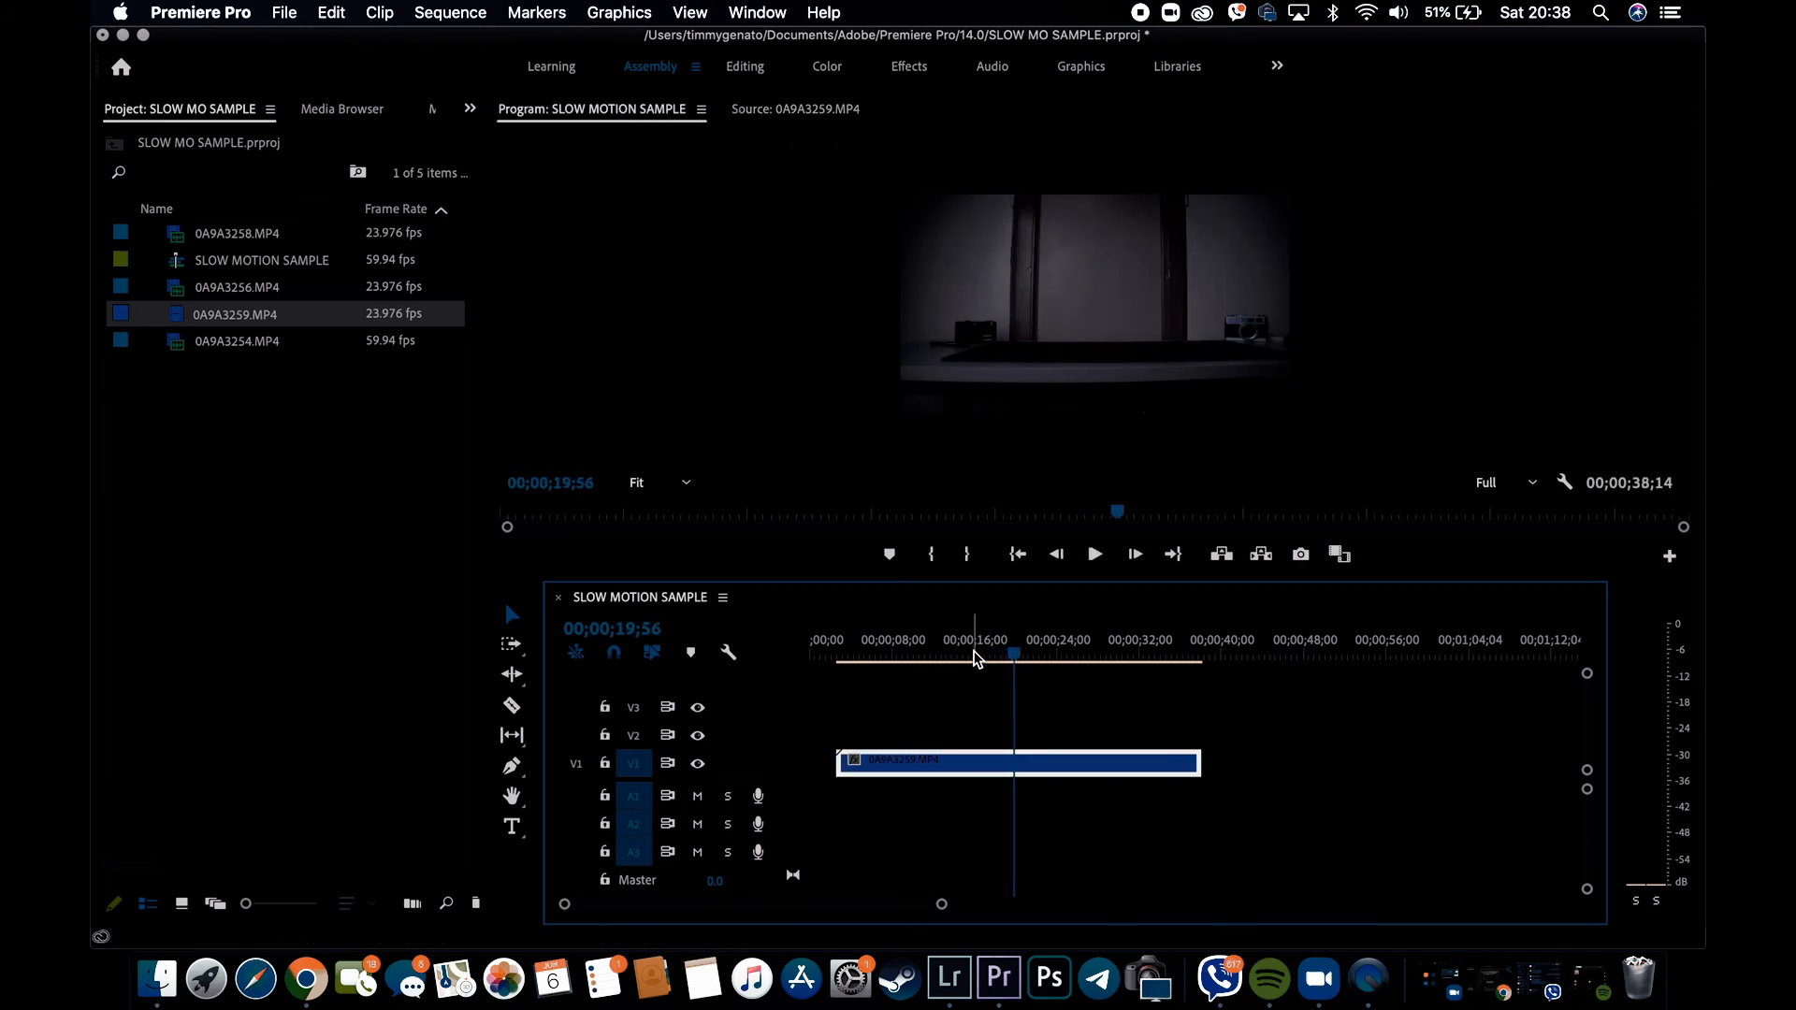
key(space)
key(space)
Apply Set to Frame Size to the 0A9A3259.MP4 clip on the timeline.
right_click(976, 765)
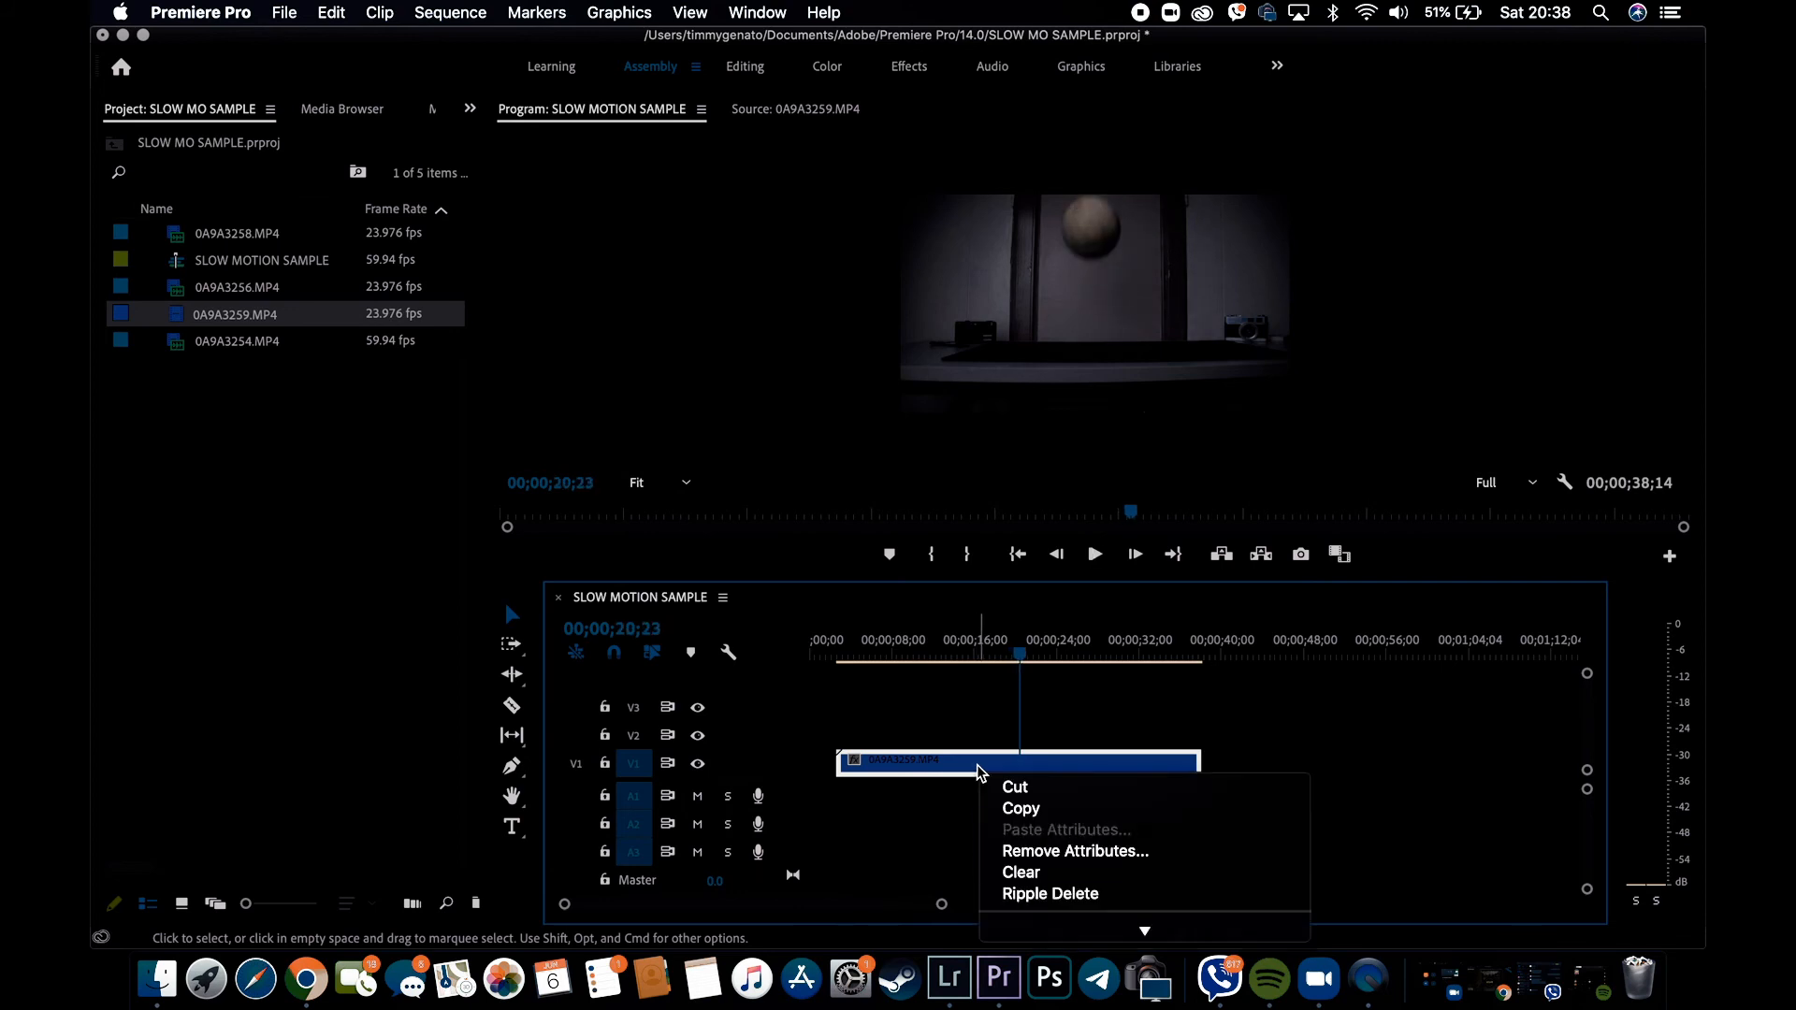
scroll(1167, 868, down, 4)
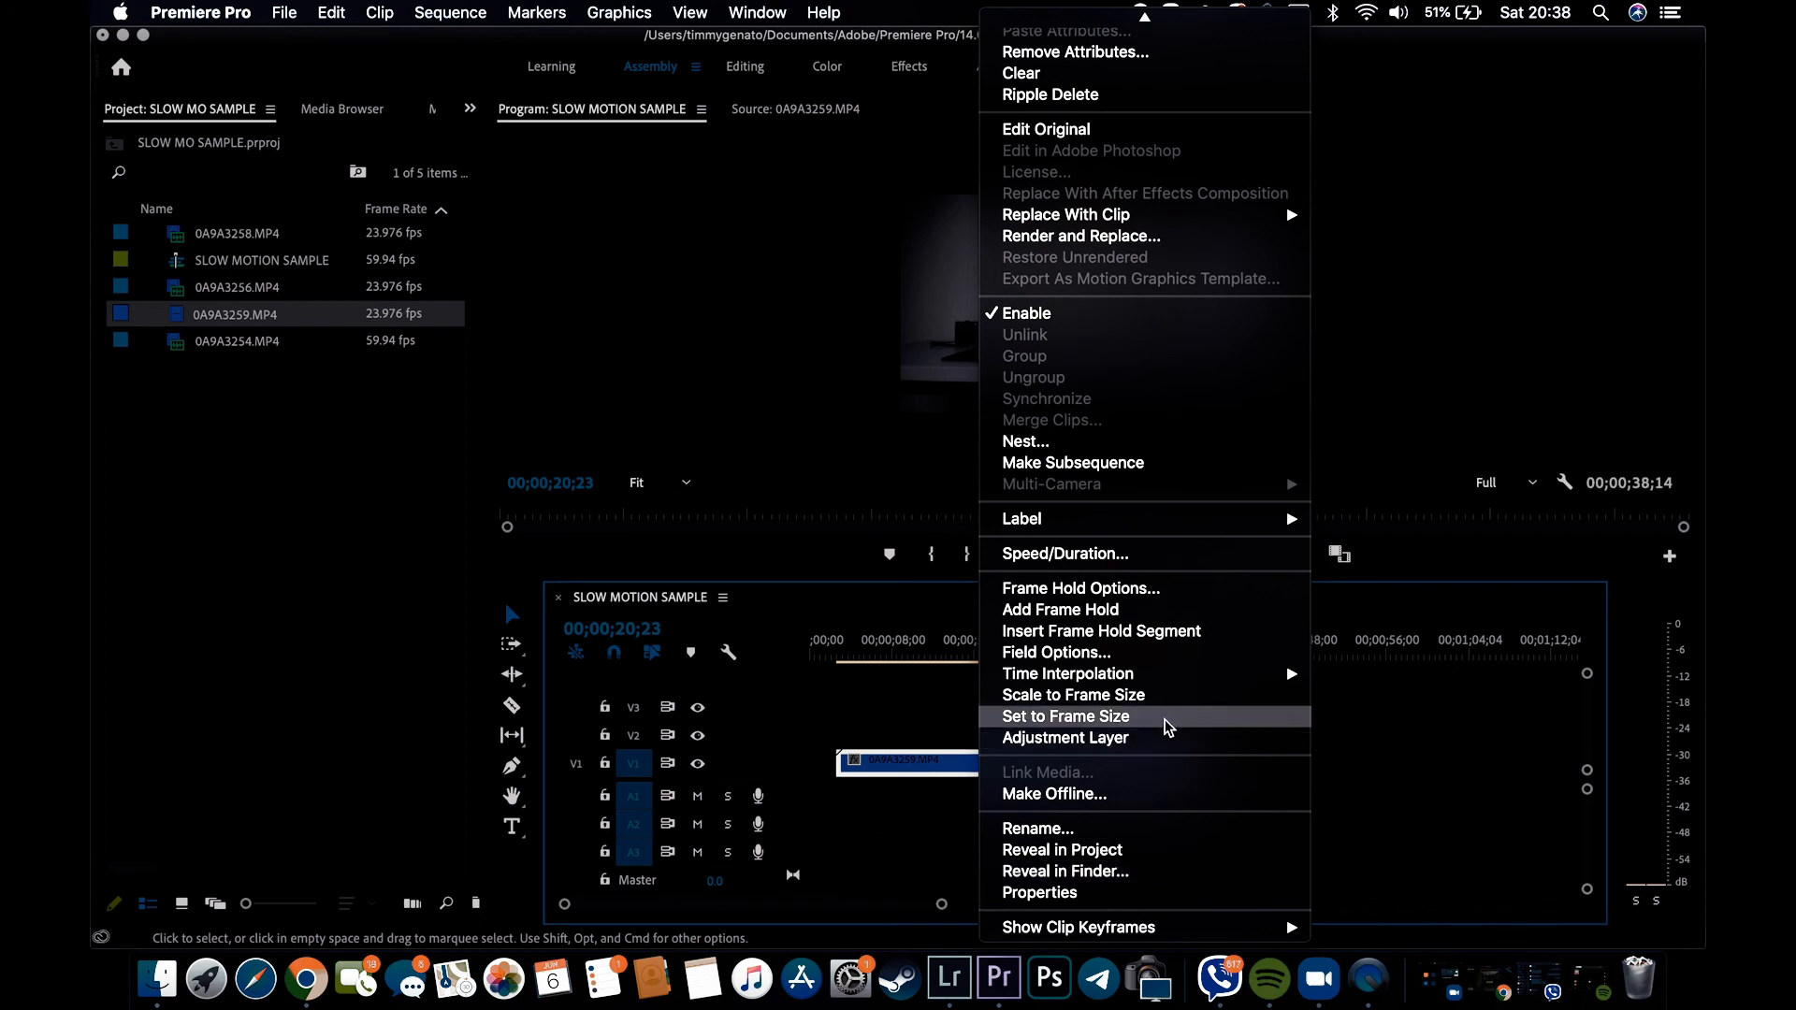
click(1167, 726)
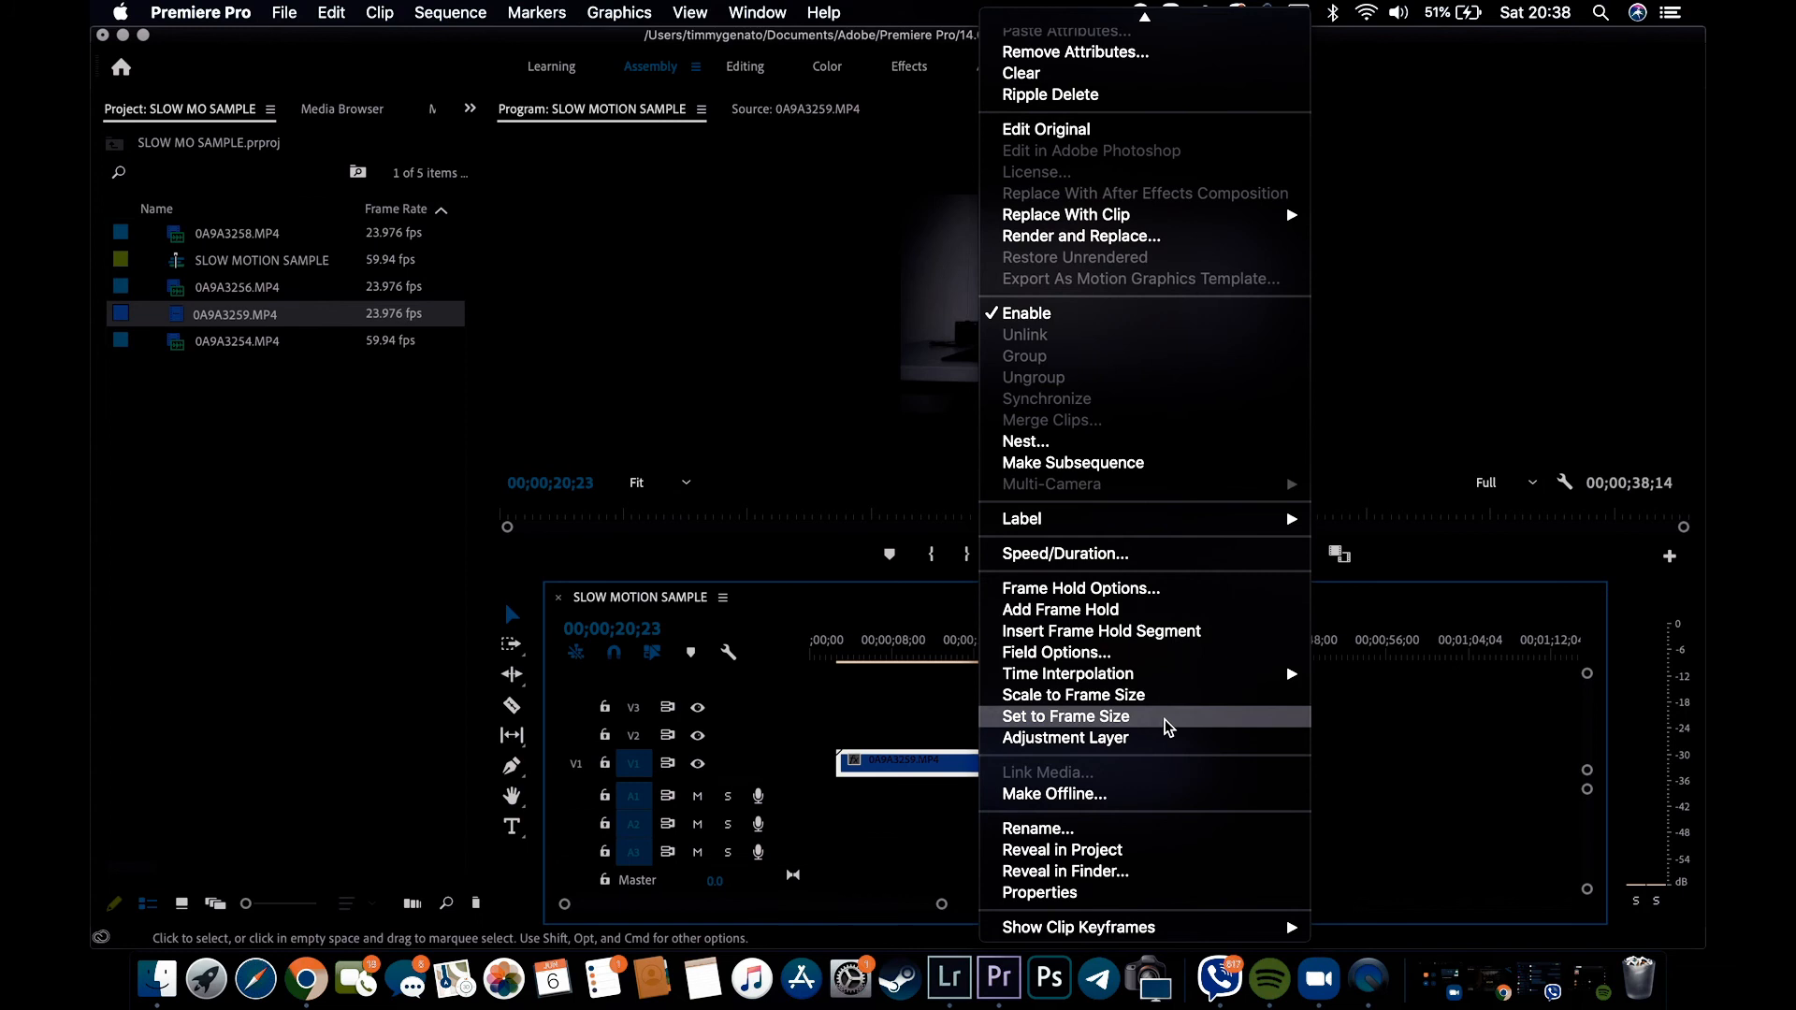